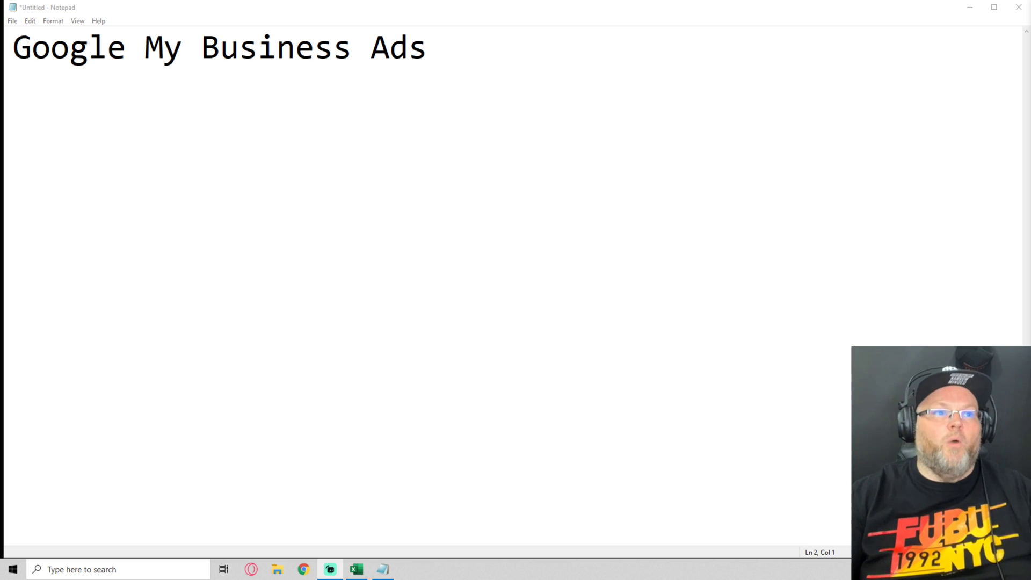
# Add a new line 'Google Guaranteed Ads' below the Google My Business Ads heading in Notepad
pyautogui.click(488, 51)
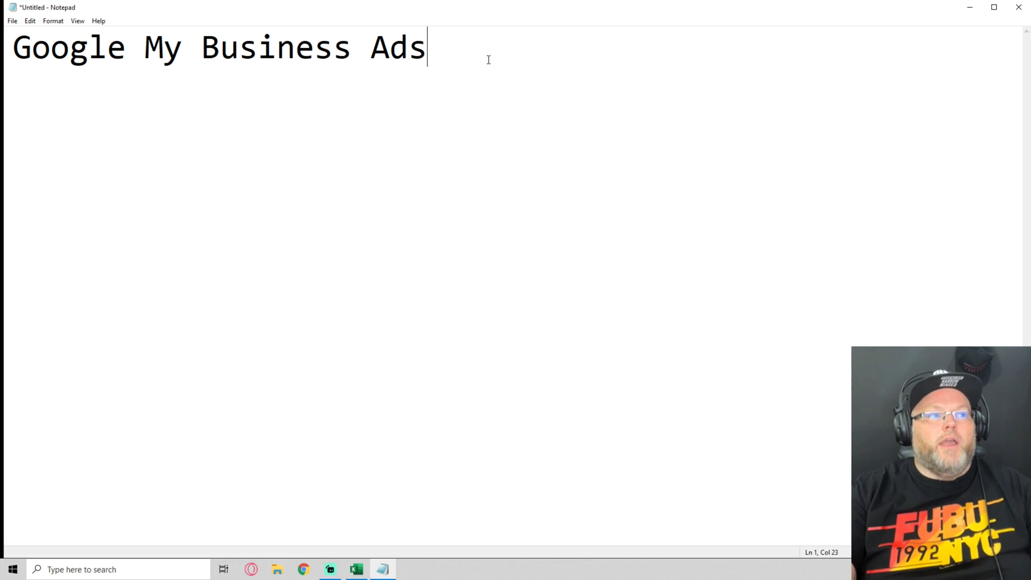
pyautogui.hotkey('shift', 'Left')
pyautogui.hotkey('shift', 'Left')
pyautogui.hotkey('shift', 'Left')
pyautogui.hotkey('shift', 'Left')
pyautogui.hotkey('shift', 'Left')
pyautogui.hotkey('shift', 'Left')
pyautogui.hotkey('shift', 'Left')
pyautogui.hotkey('shift', 'Left')
pyautogui.hotkey('shift', 'Left')
pyautogui.hotkey('shift', 'Left')
pyautogui.hotkey('shift', 'Left')
pyautogui.hotkey('shift', 'Left')
pyautogui.hotkey('shift', 'Left')
pyautogui.hotkey('shift', 'Left')
pyautogui.hotkey('shift', 'Left')
pyautogui.hotkey('shift', 'Left')
pyautogui.hotkey('shift', 'Left')
pyautogui.hotkey('shift', 'Left')
pyautogui.hotkey('shift', 'Left')
pyautogui.hotkey('shift', 'Left')
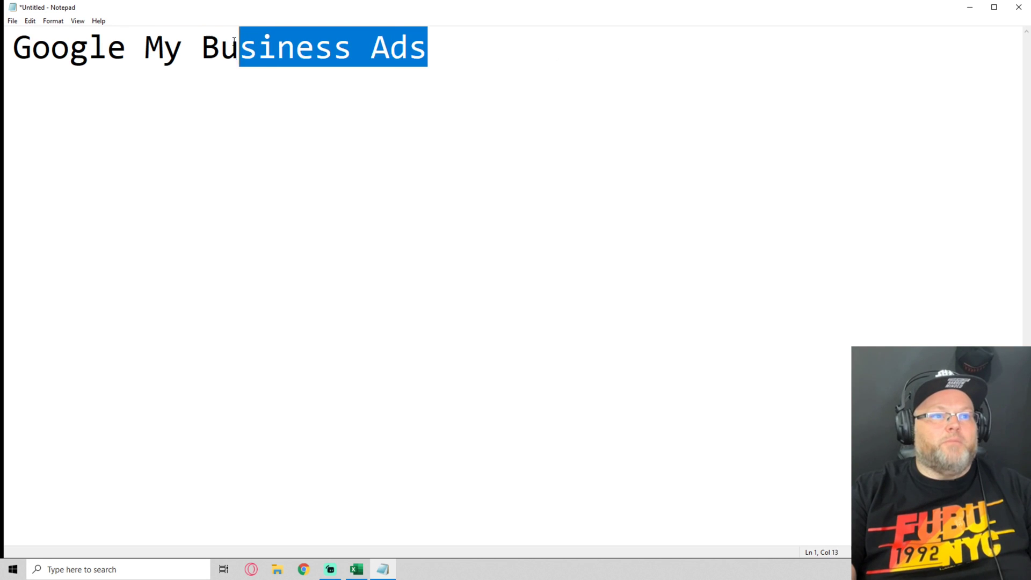
pyautogui.click(529, 60)
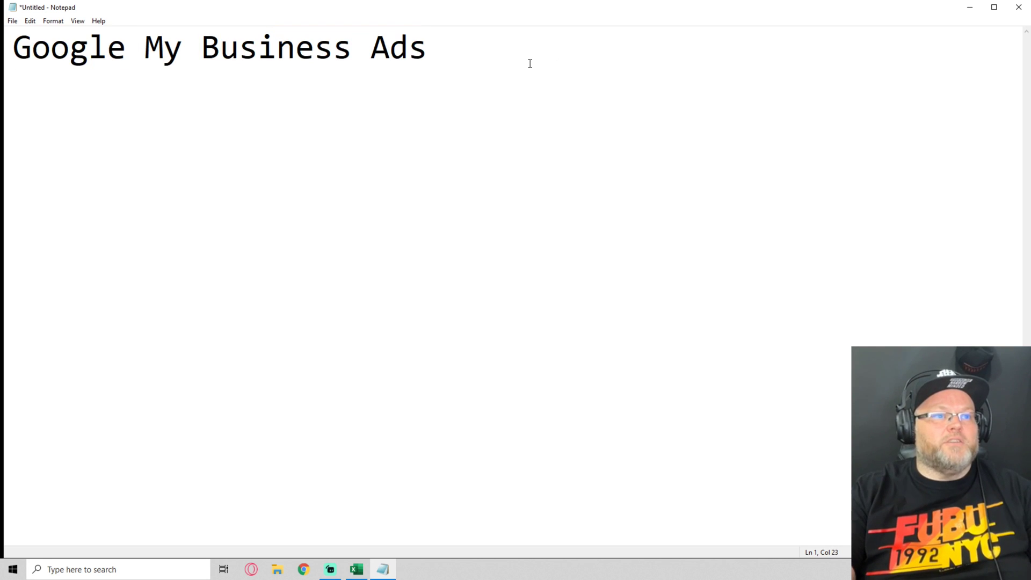
pyautogui.press('Return')
pyautogui.write('Go')
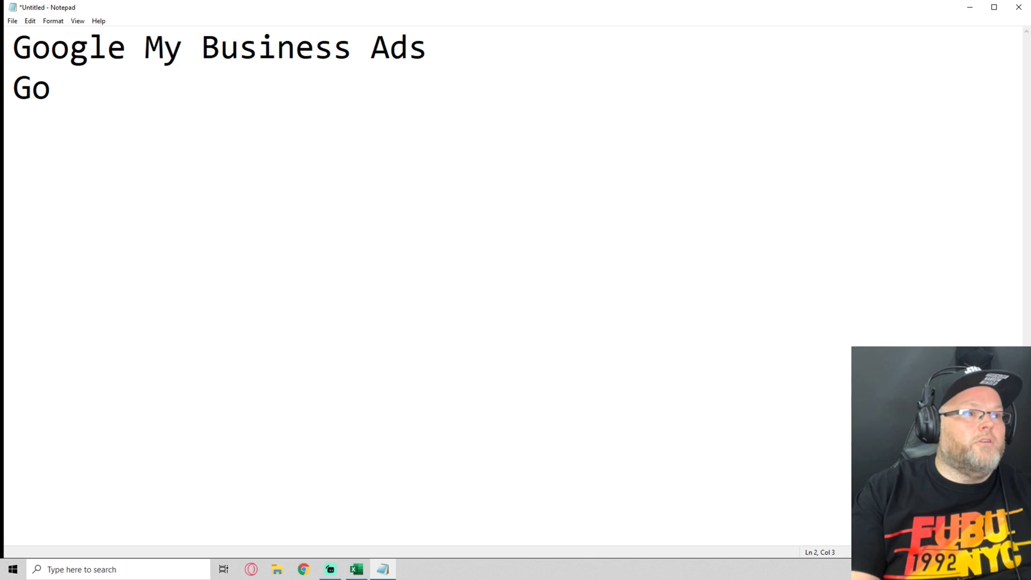
pyautogui.write('ogle Gu')
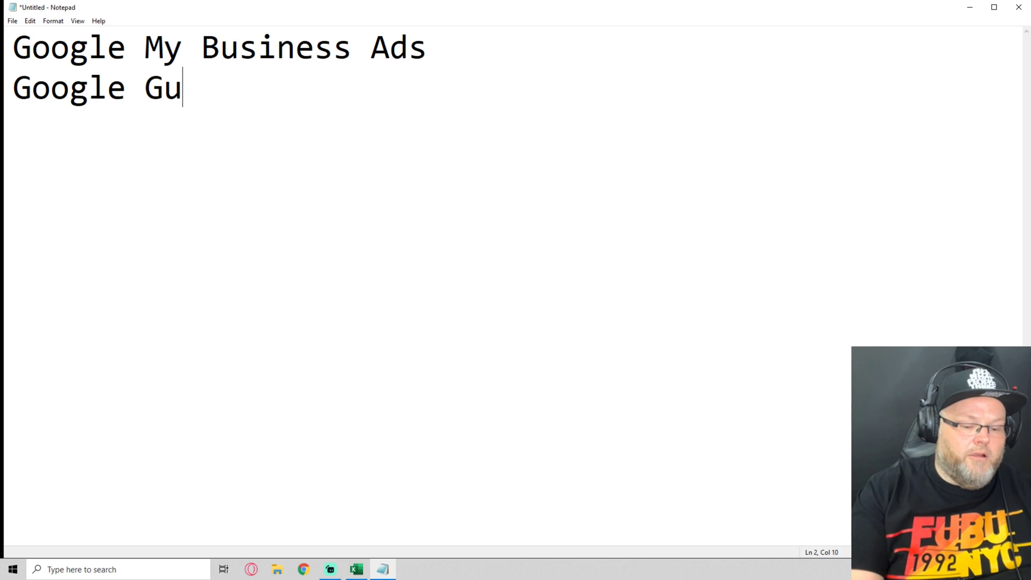
pyautogui.write('aranteed Ads')
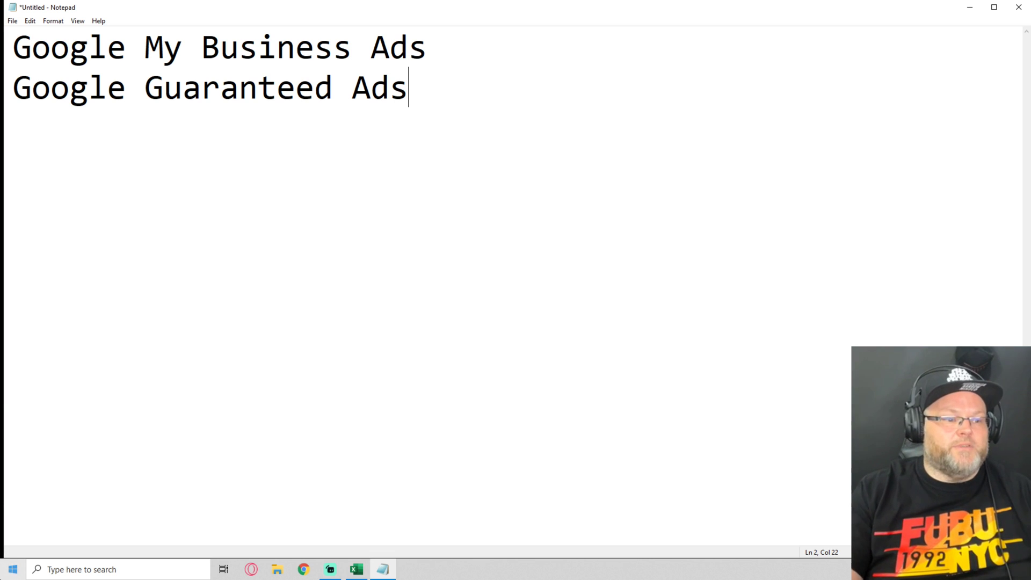
# Launch Chrome from the taskbar under the chosen profile
pyautogui.click(304, 569)
pyautogui.scroll(-1, 936, 259)
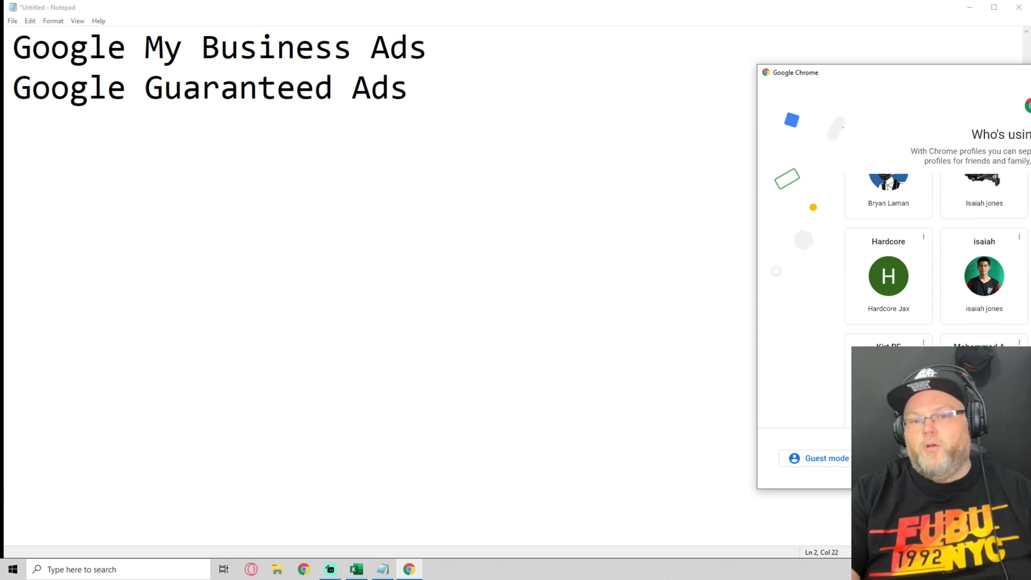
pyautogui.click(984, 276)
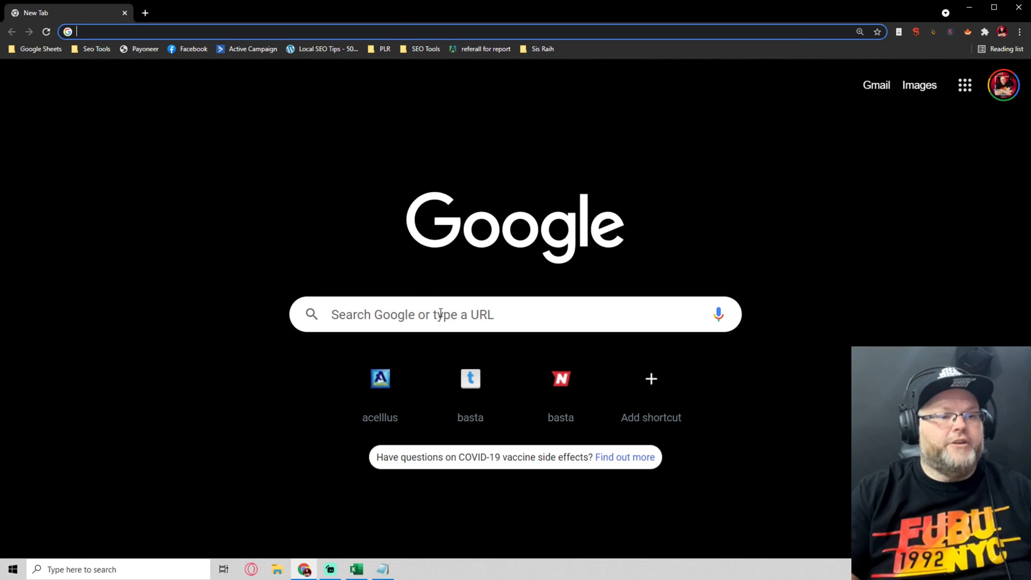
# Delete the past searches from the Google search box suggestions
pyautogui.click(440, 313)
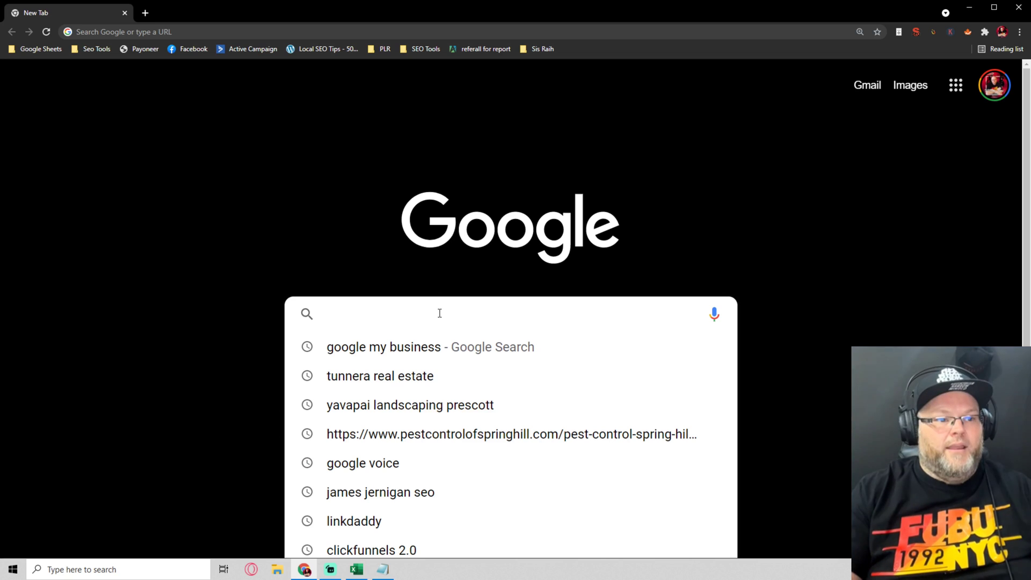
pyautogui.tripleClick(715, 347)
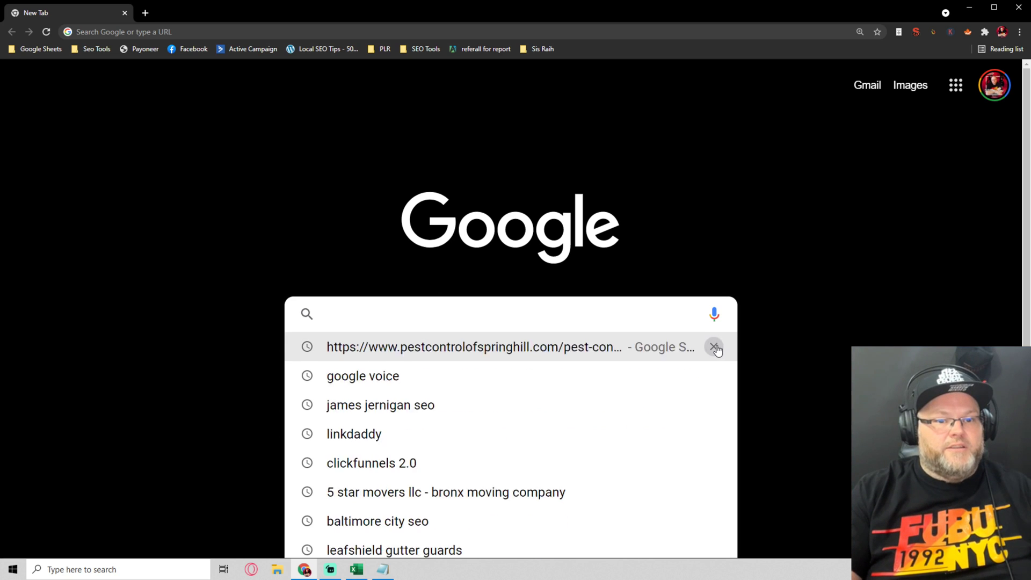
pyautogui.doubleClick(715, 347)
pyautogui.doubleClick(714, 347)
pyautogui.tripleClick(718, 348)
pyautogui.doubleClick(718, 347)
pyautogui.doubleClick(717, 348)
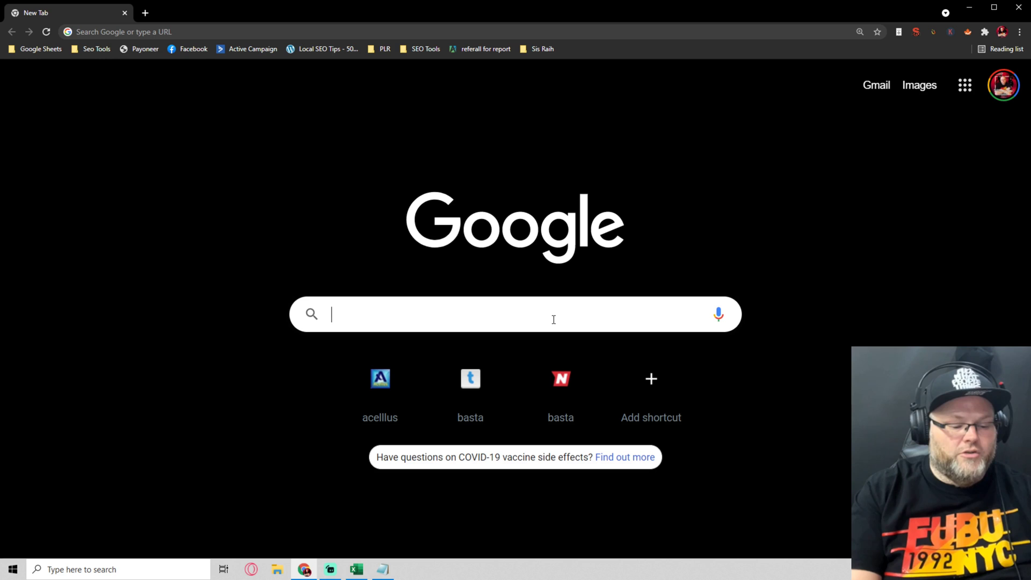
# Search 'roofer orlando' and scroll through its ads, Roofing Contractors map and keyword panels
pyautogui.write('roofer orlando')
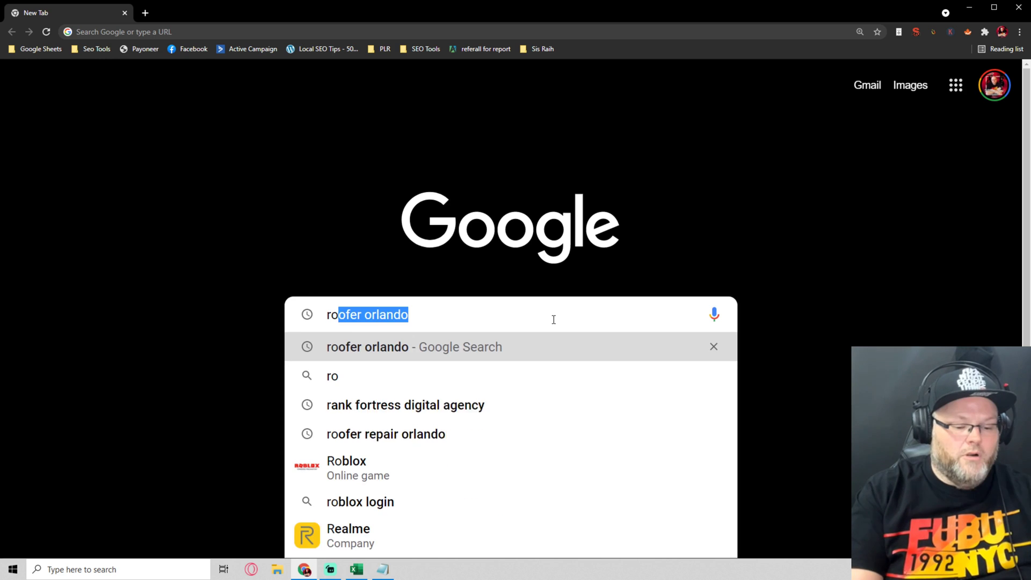
pyautogui.press('Return')
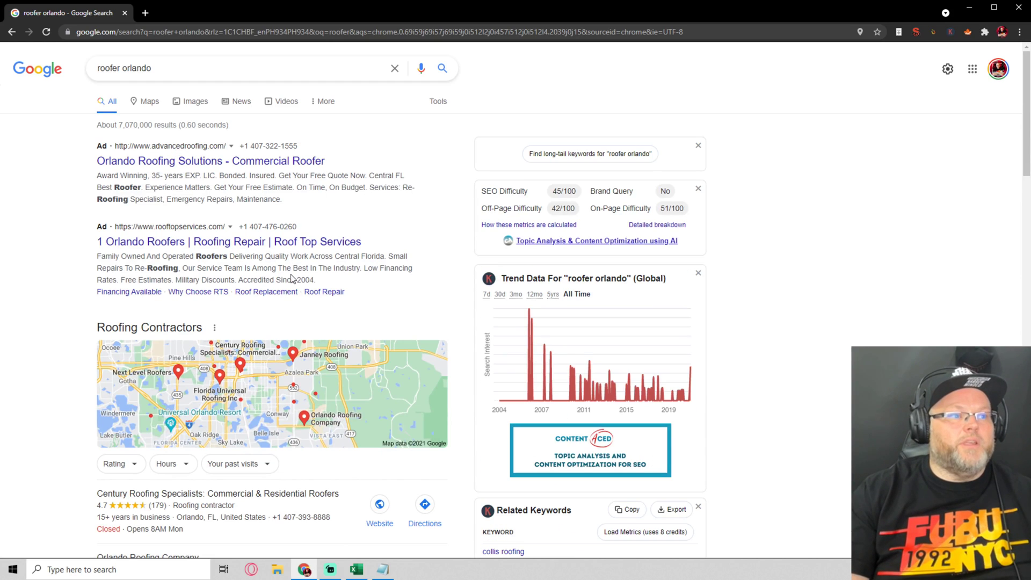
pyautogui.scroll(-2, 290, 194)
pyautogui.scroll(2, 288, 200)
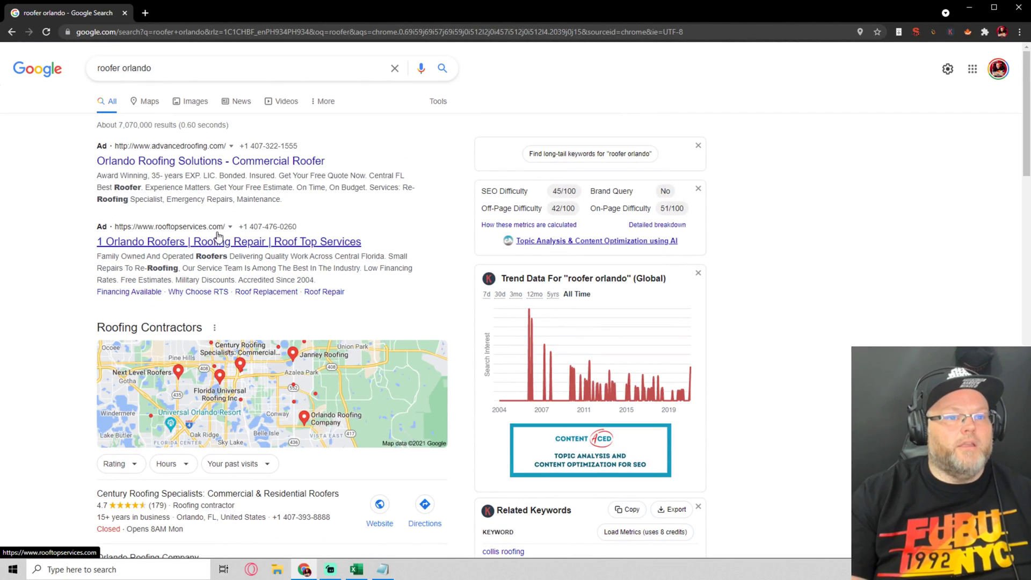
pyautogui.scroll(-10, 213, 231)
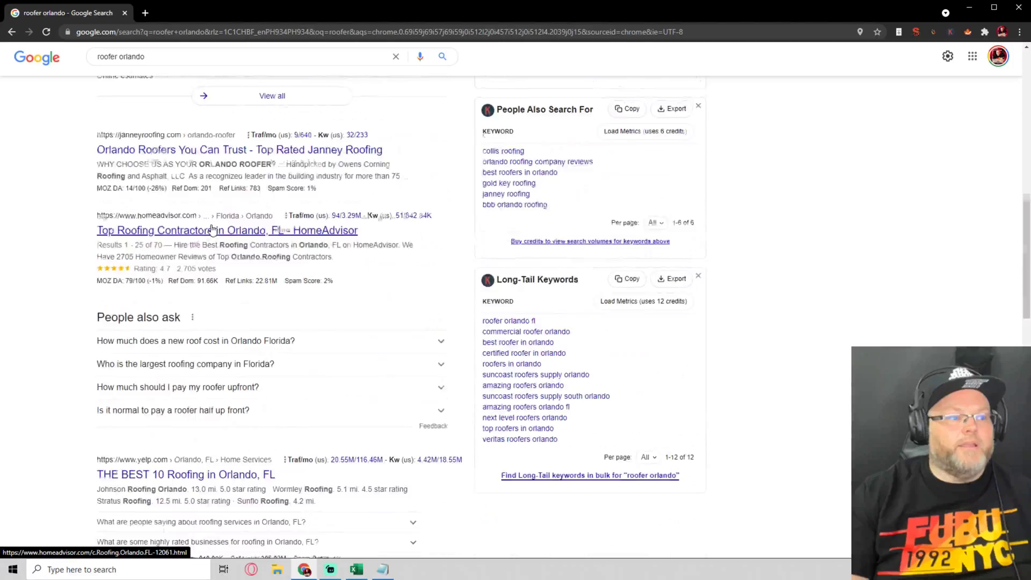
pyautogui.scroll(-15, 212, 228)
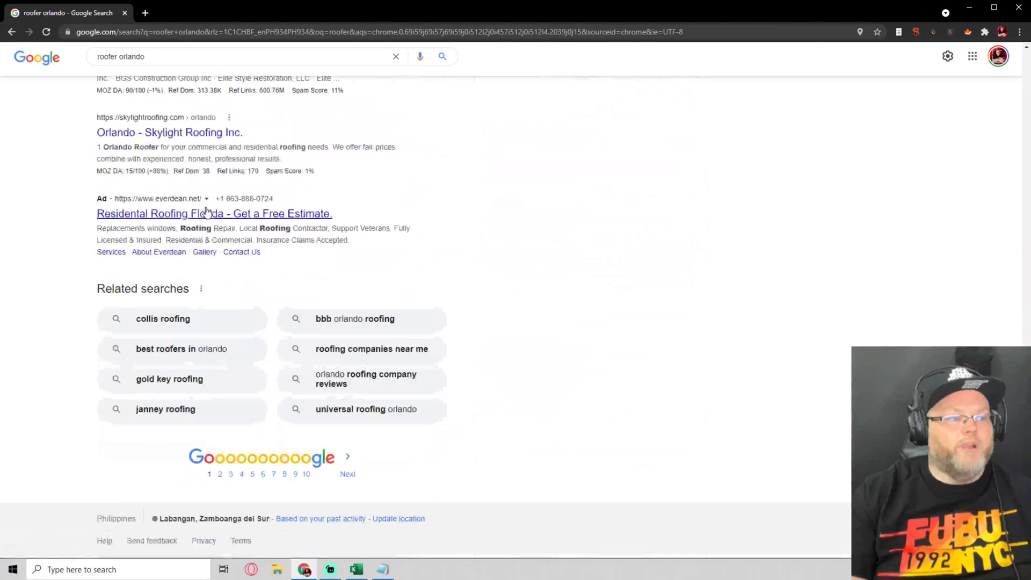
pyautogui.scroll(6, 208, 209)
pyautogui.scroll(-6, 207, 210)
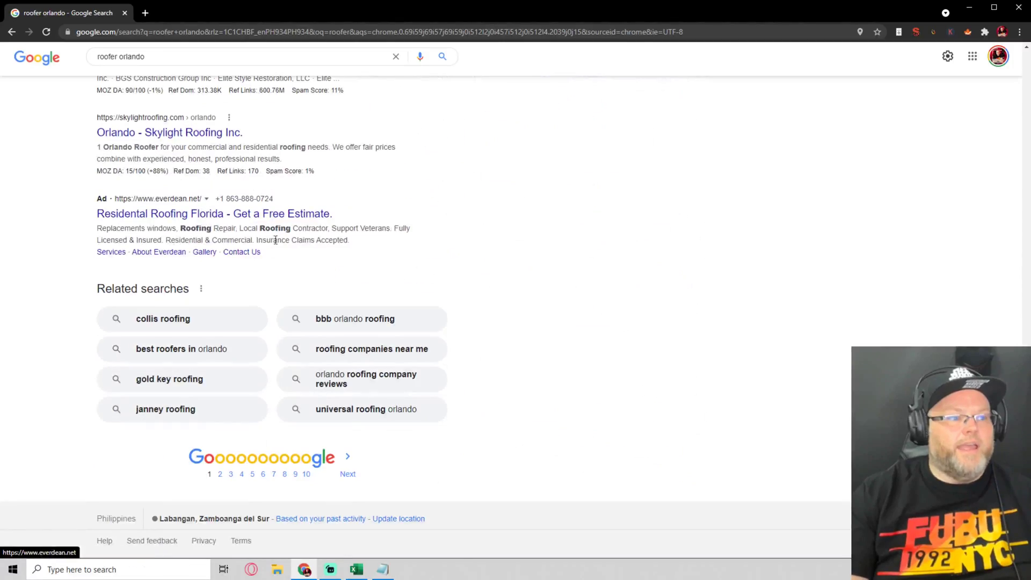
pyautogui.scroll(12, 277, 257)
pyautogui.scroll(8, 281, 281)
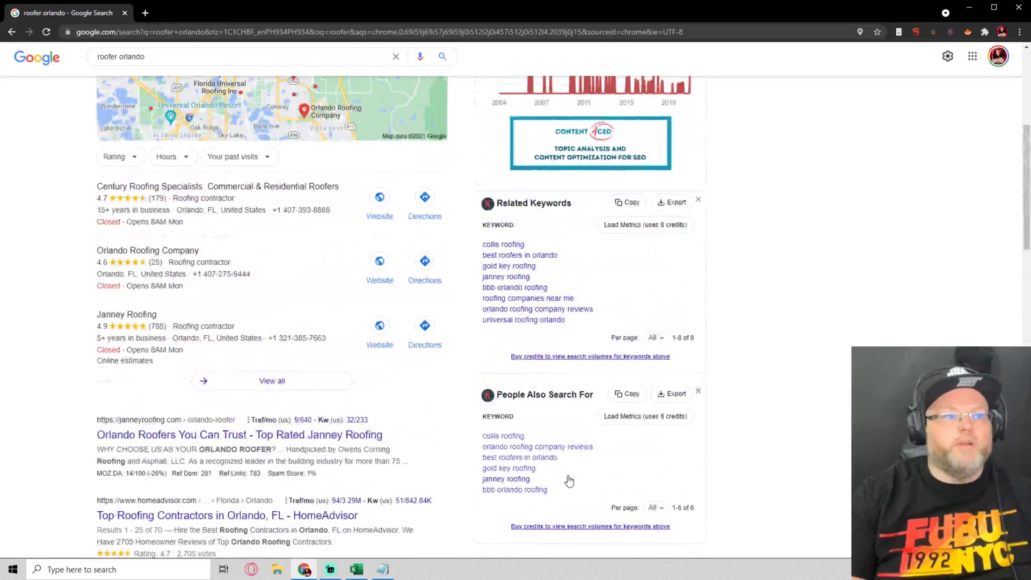
pyautogui.scroll(6, 557, 472)
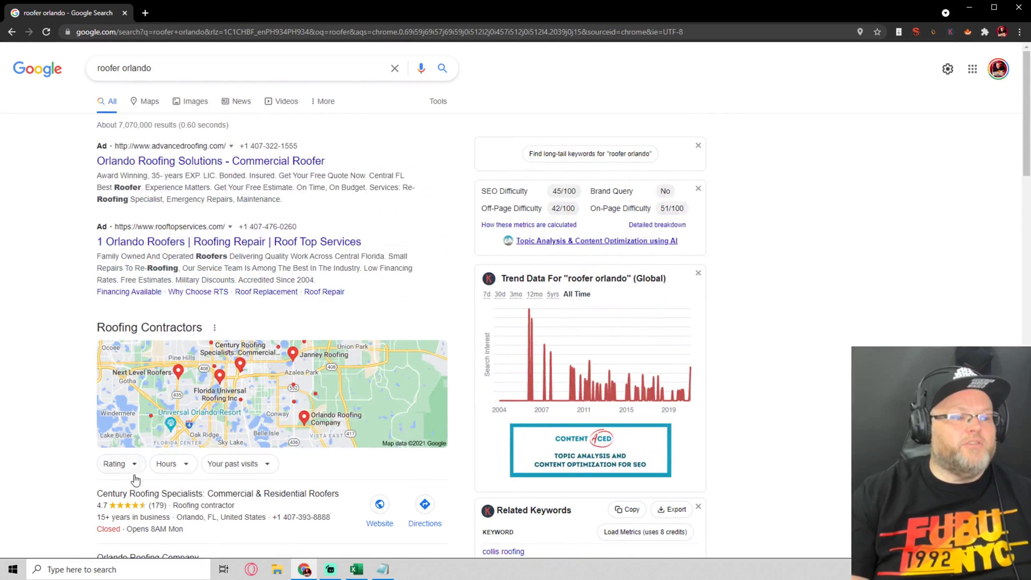
pyautogui.scroll(-3, 324, 415)
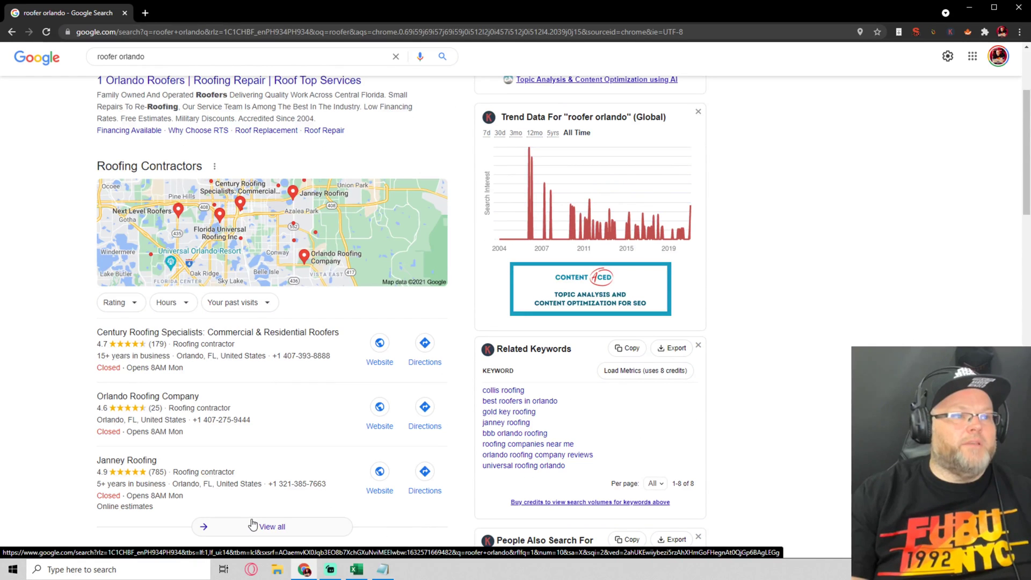
# Replace 'roofer' with 'plumber' to search 'plumber orlando' and scan the results
pyautogui.click(164, 56)
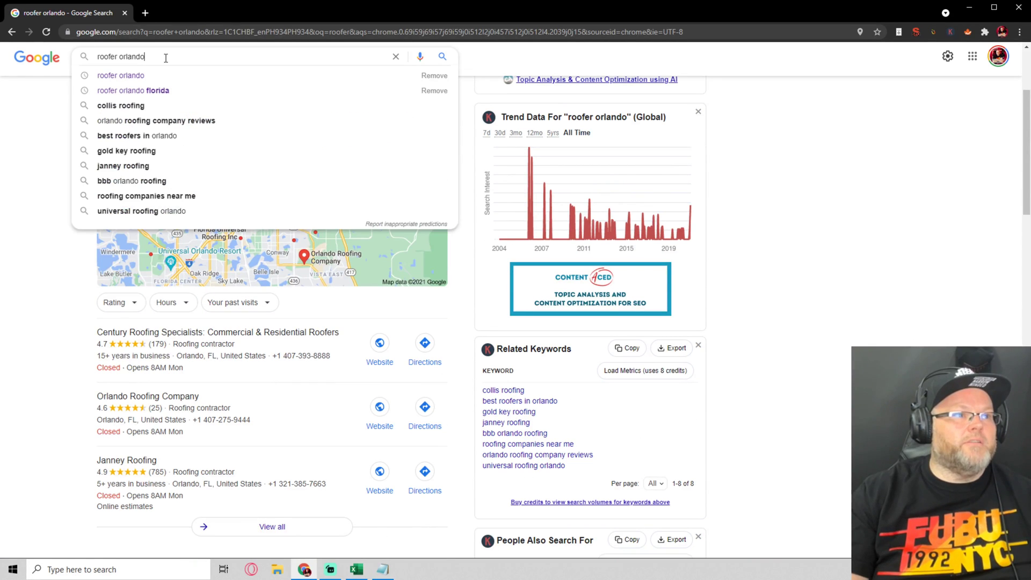
pyautogui.doubleClick(109, 57)
pyautogui.write('plumber')
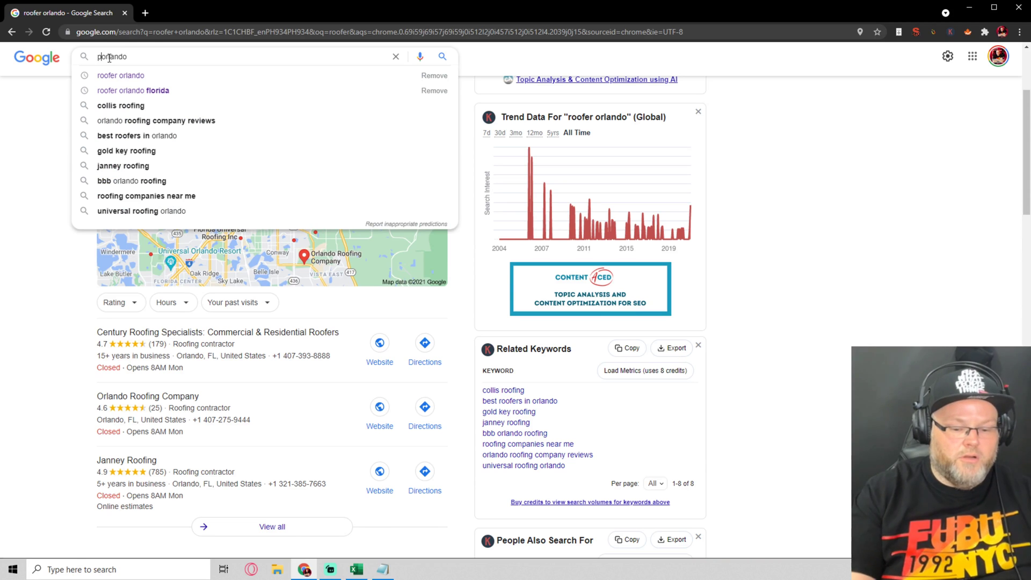
pyautogui.press('Return')
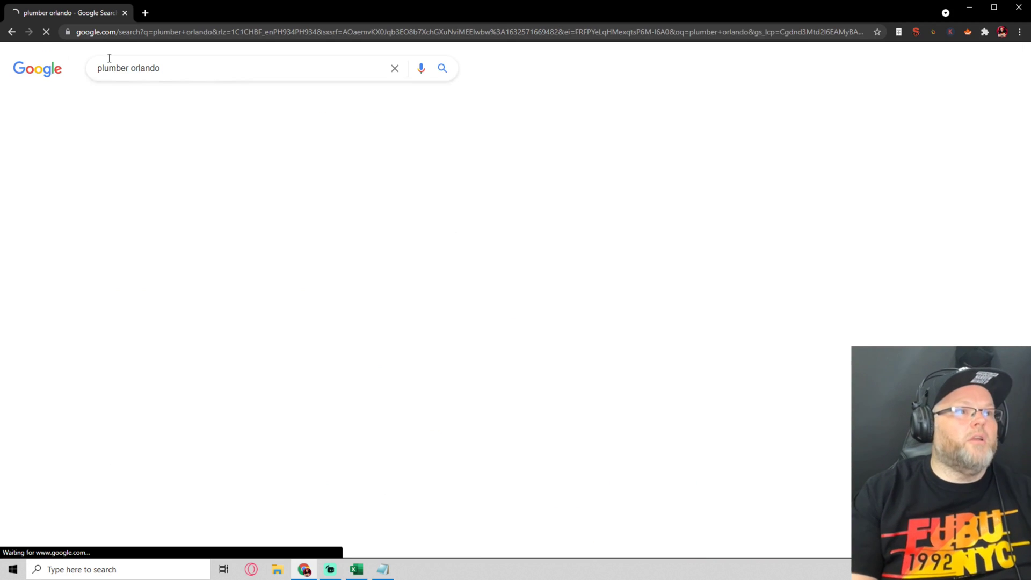
pyautogui.scroll(-14, 490, 295)
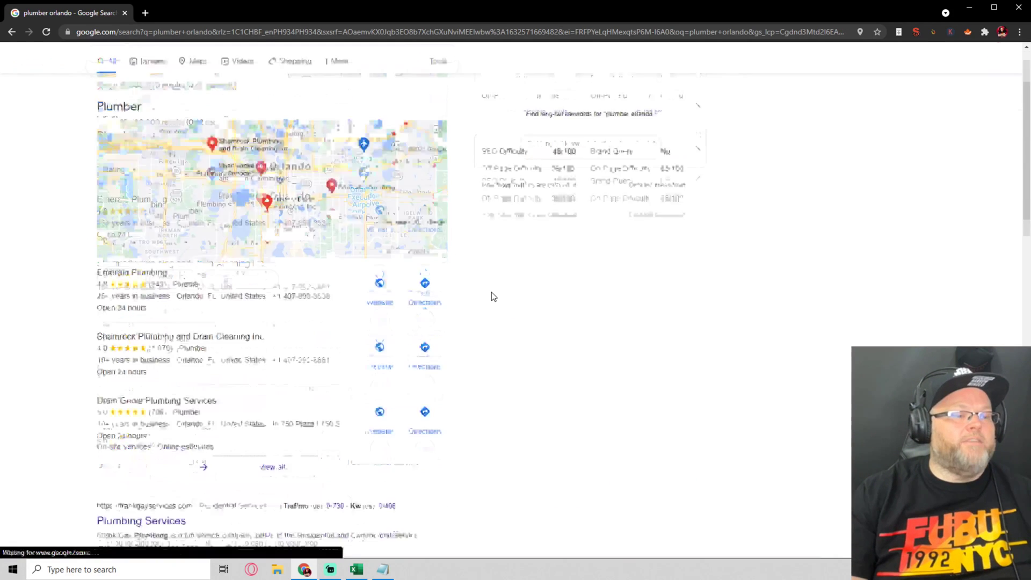
pyautogui.scroll(7, 436, 273)
pyautogui.scroll(7, 436, 273)
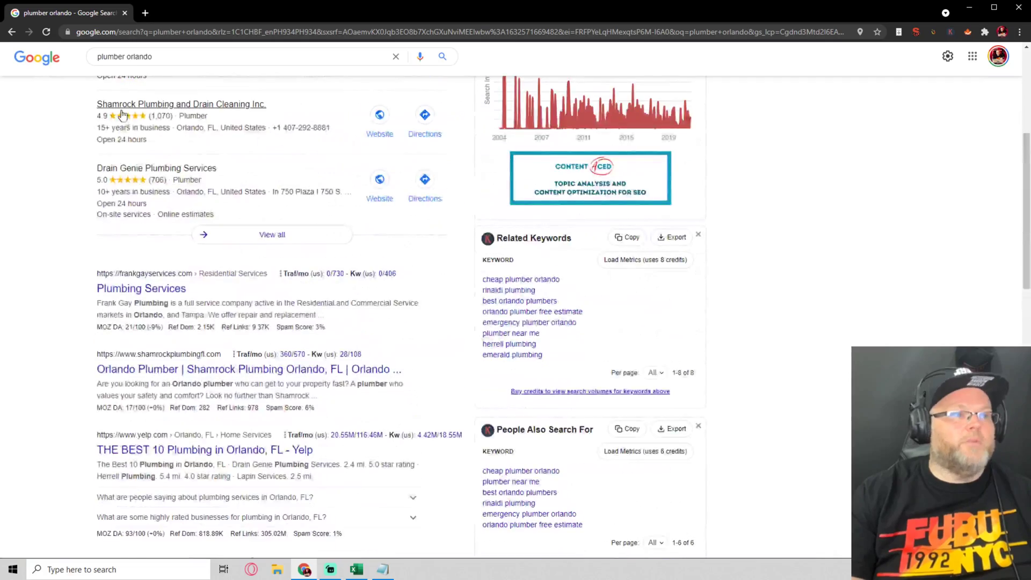
# Change the query to 'HVAC orlando' and review the Hvac map and SEO difficulty panel
pyautogui.doubleClick(116, 68)
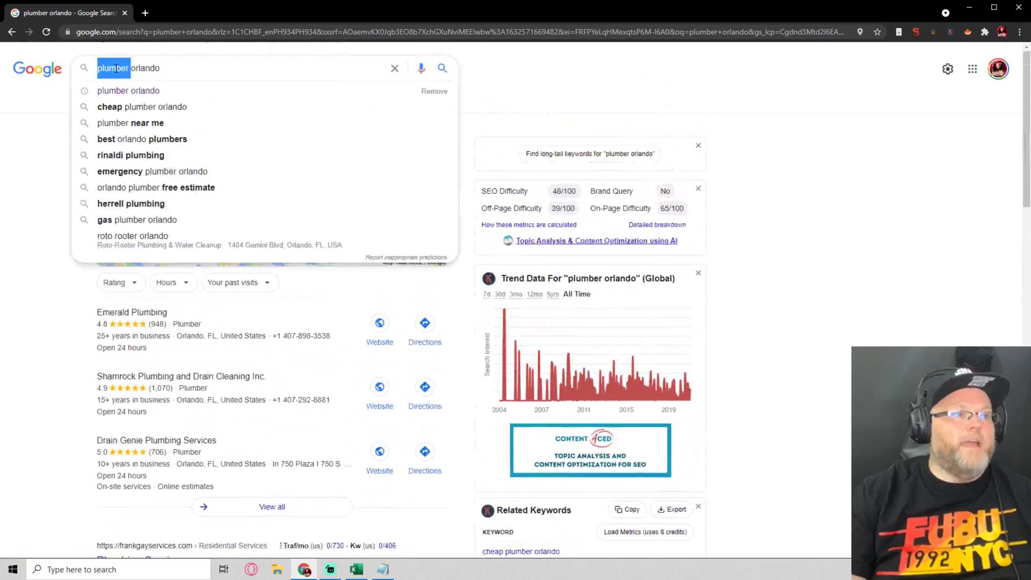
pyautogui.write('HVAC')
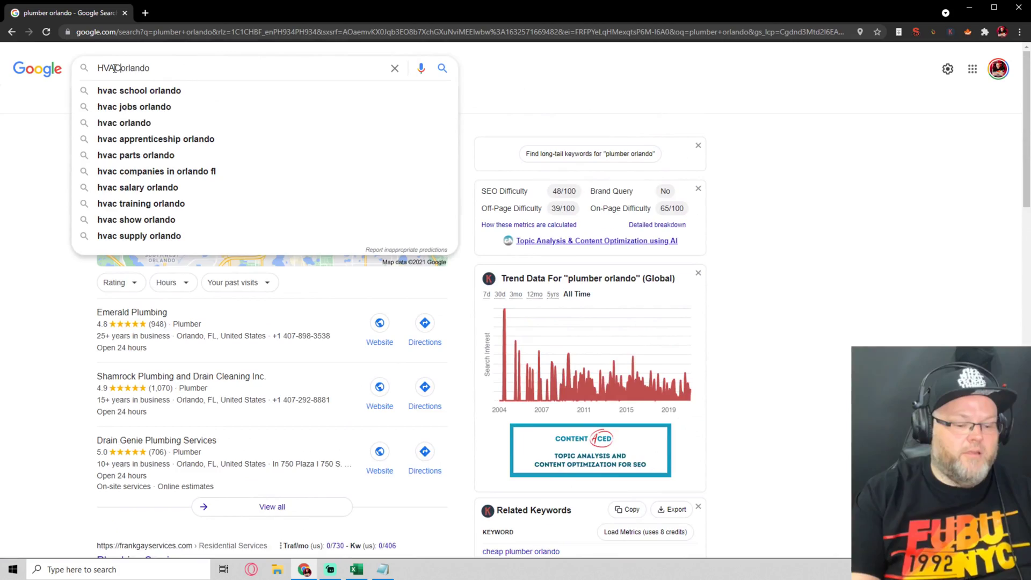
pyautogui.press('Return')
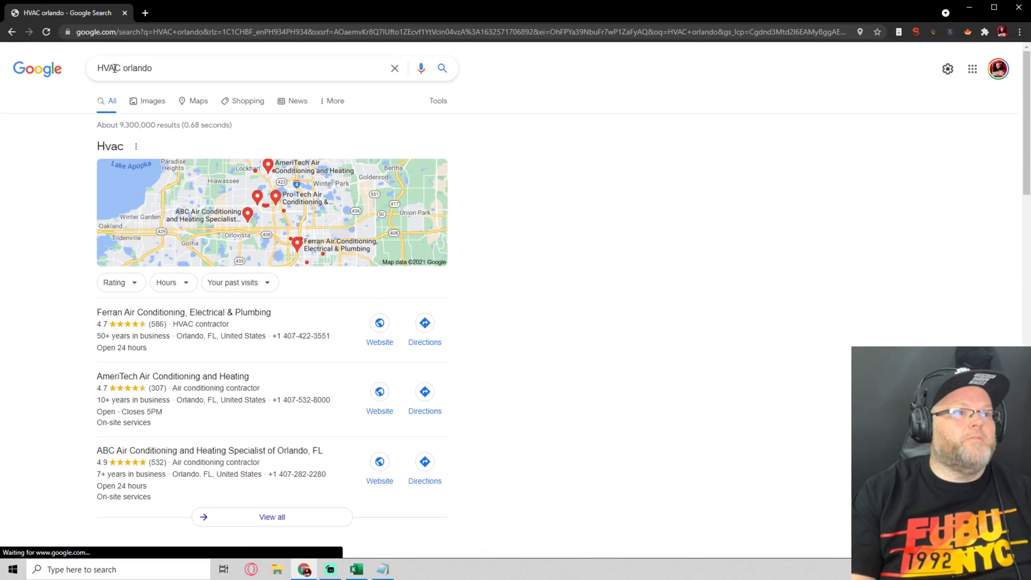
pyautogui.scroll(-12, 251, 195)
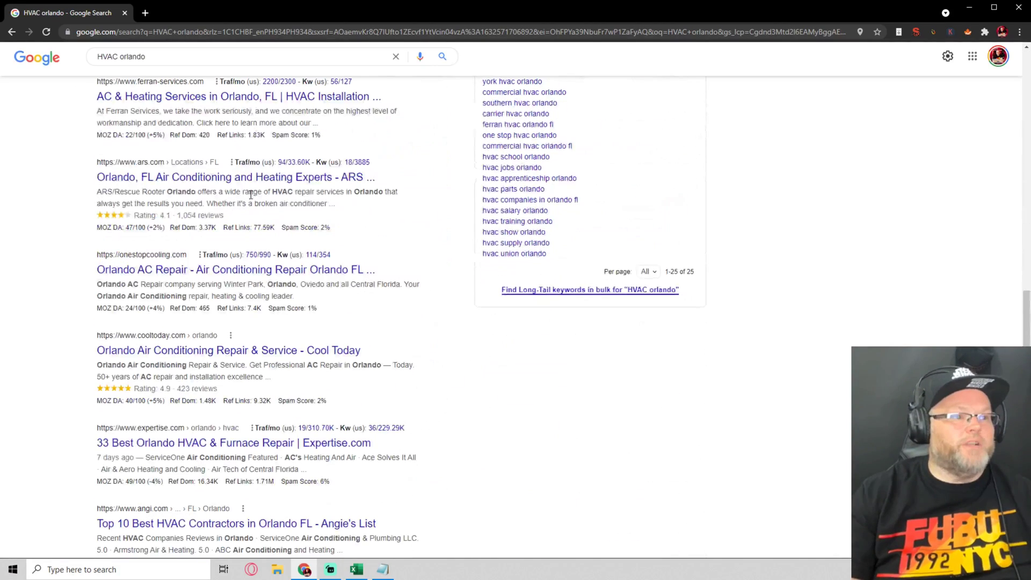
pyautogui.scroll(-8, 251, 193)
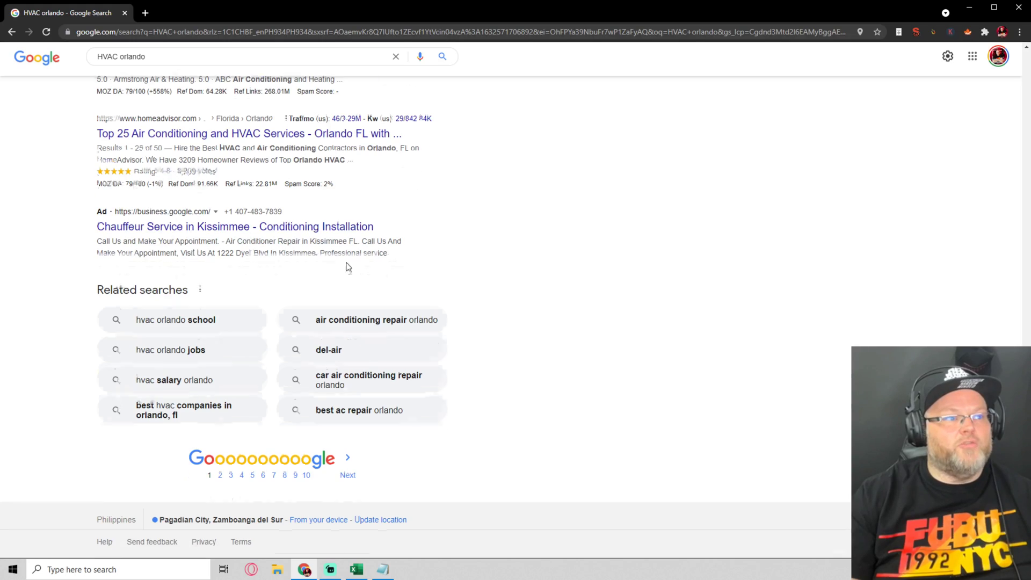
pyautogui.scroll(10, 349, 262)
pyautogui.scroll(5, 349, 262)
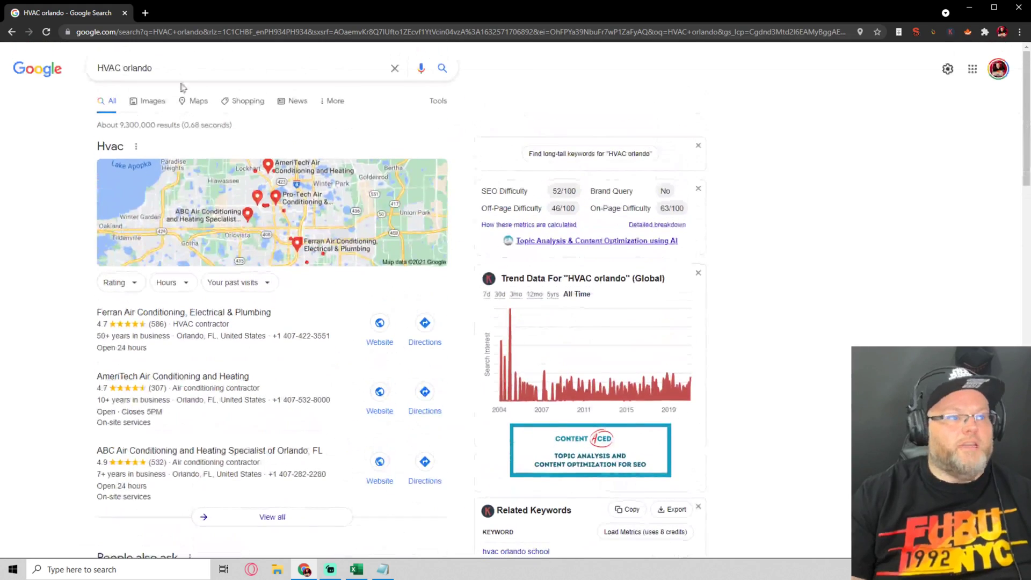
# Search 'google guaranteed ads' and open the Local Services Ads 'How it works' page
pyautogui.doubleClick(193, 67)
pyautogui.tripleClick(188, 64)
pyautogui.write('lp')
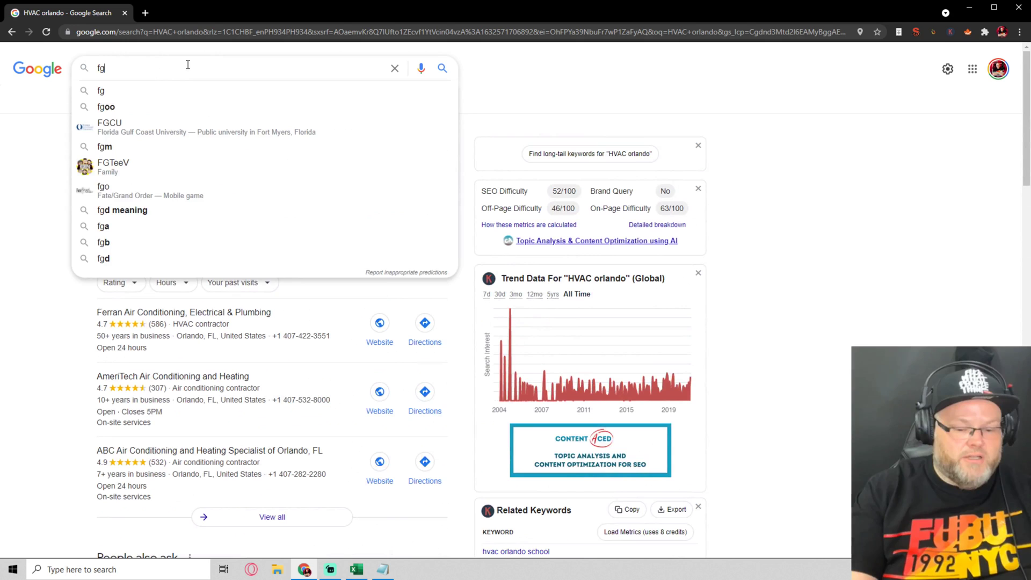
pyautogui.press('BackSpace')
pyautogui.press('BackSpace')
pyautogui.write('google guara')
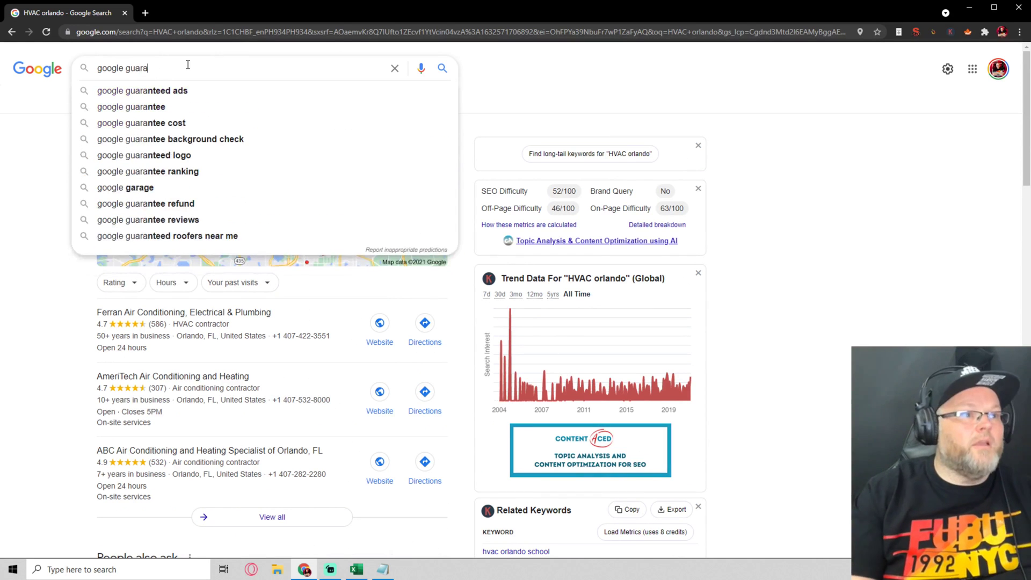
pyautogui.press('Down')
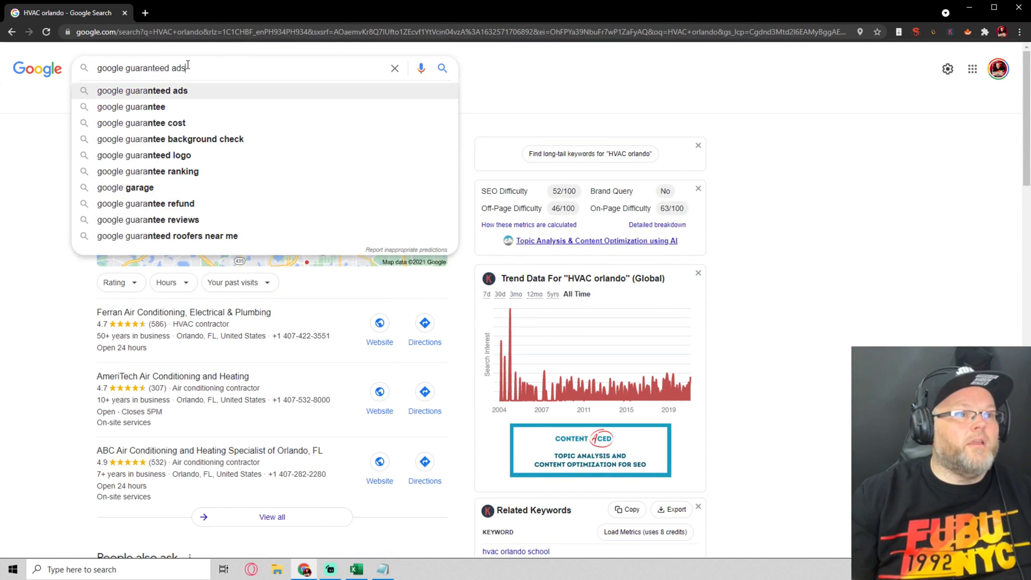
pyautogui.press('Return')
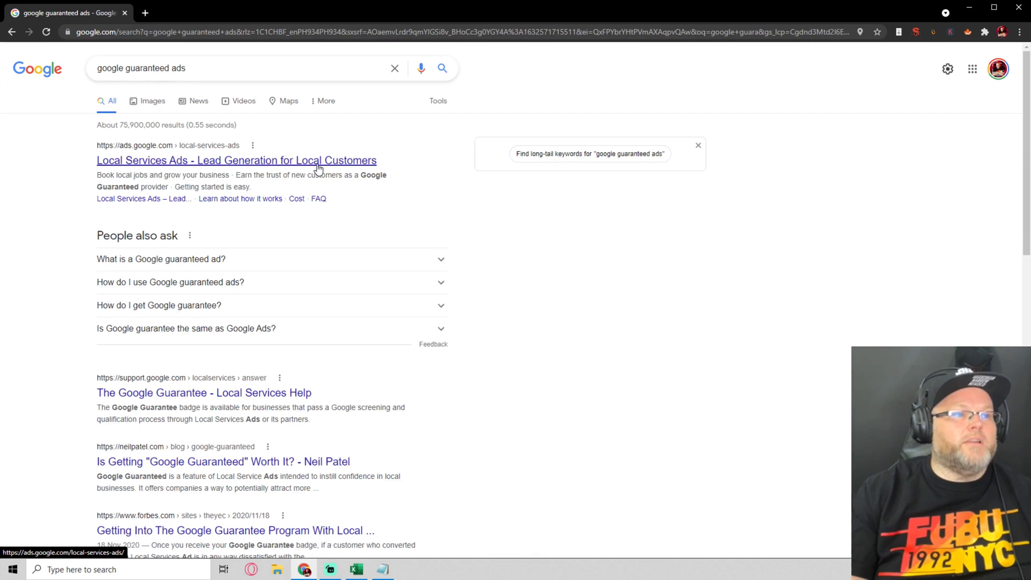
pyautogui.click(319, 161)
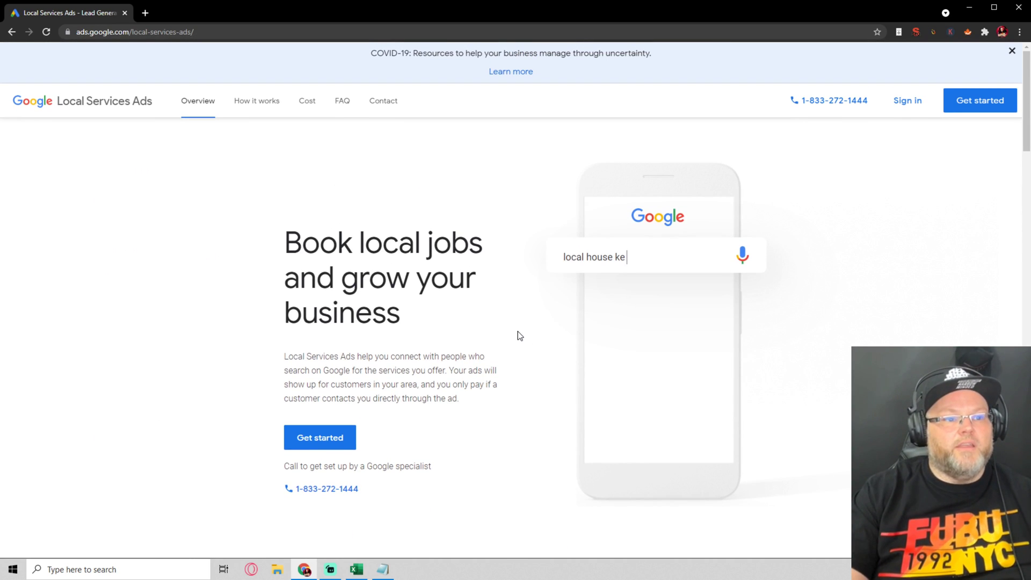
pyautogui.click(257, 107)
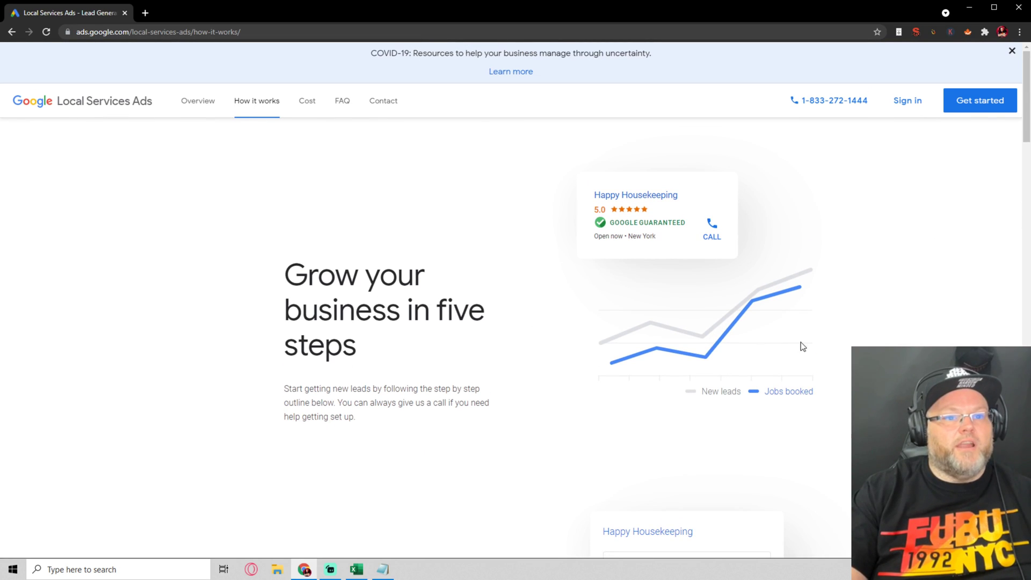
# In a new tab, search Google for 'housekeeping jacksonville florida' and scroll the results
pyautogui.click(144, 14)
pyautogui.write('goog')
pyautogui.press('Return')
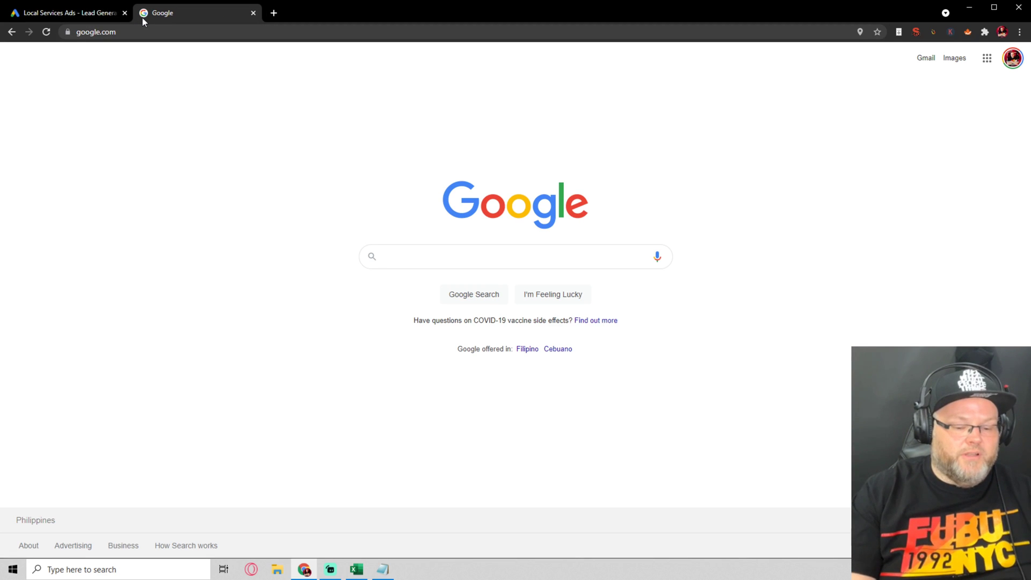
pyautogui.write('housekee')
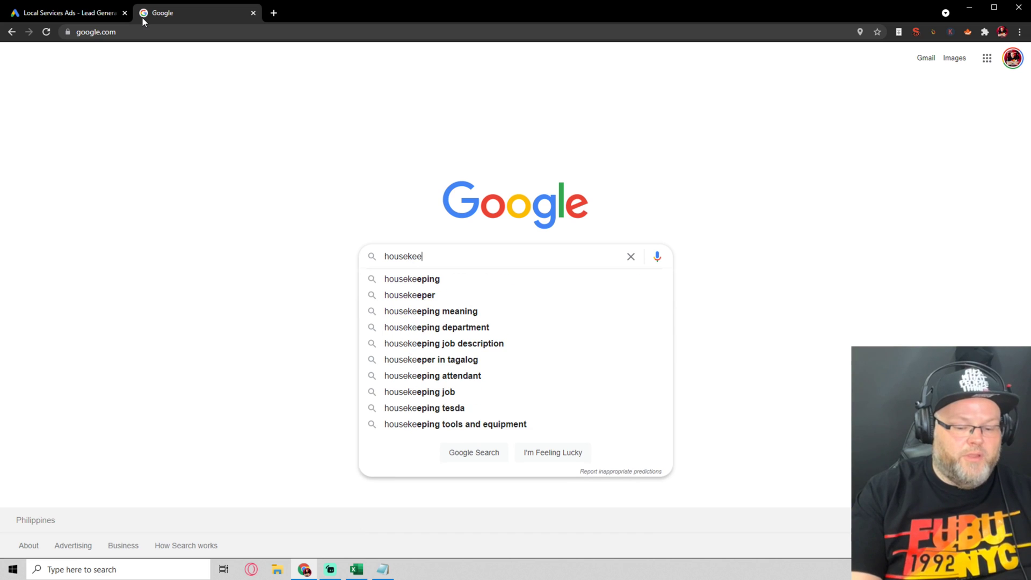
pyautogui.write('ping')
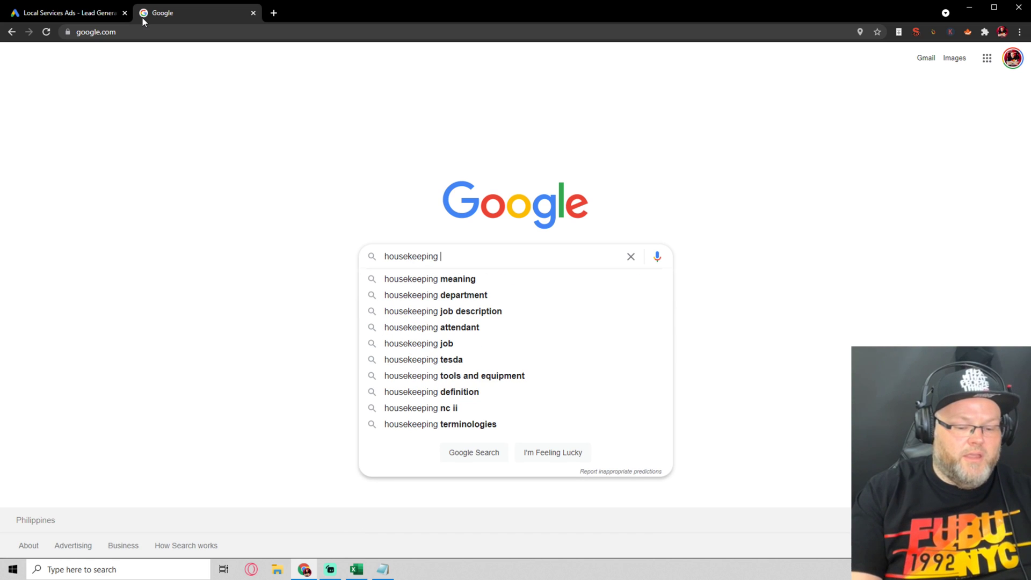
pyautogui.write('jacksonville')
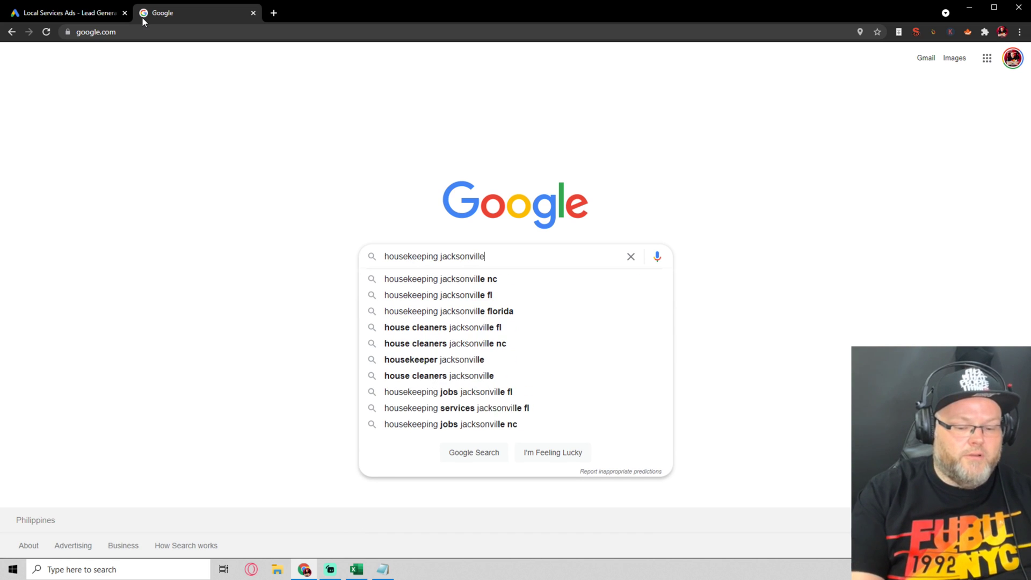
pyautogui.write(' florida')
pyautogui.press('Return')
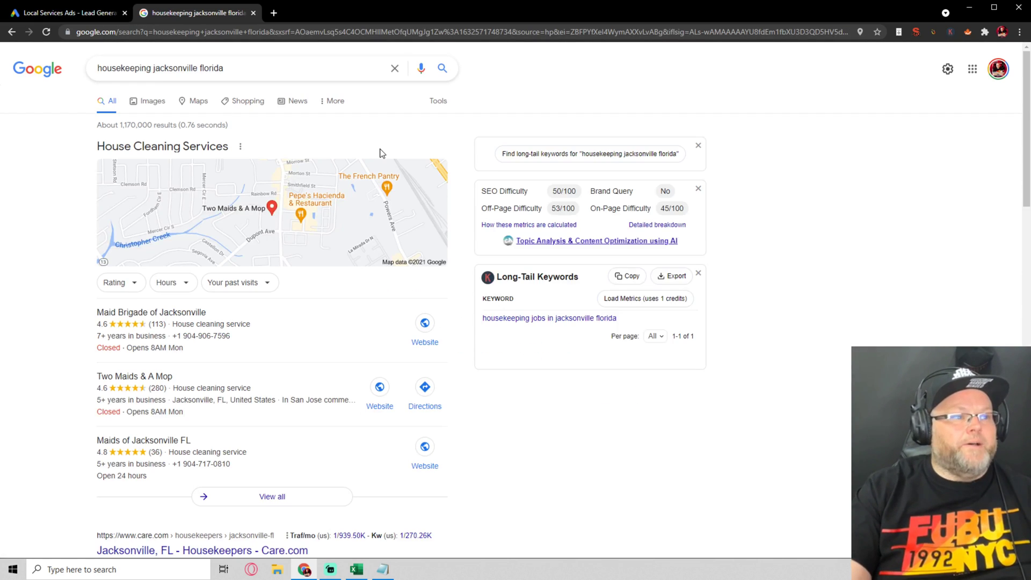
pyautogui.scroll(-5, 380, 153)
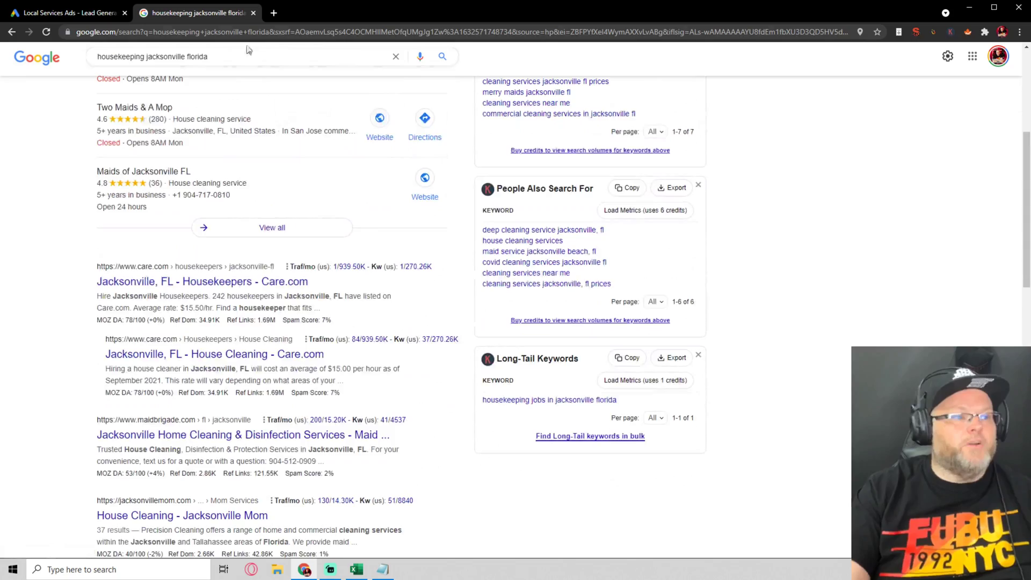
pyautogui.scroll(-13, 271, 114)
pyautogui.scroll(4, 271, 114)
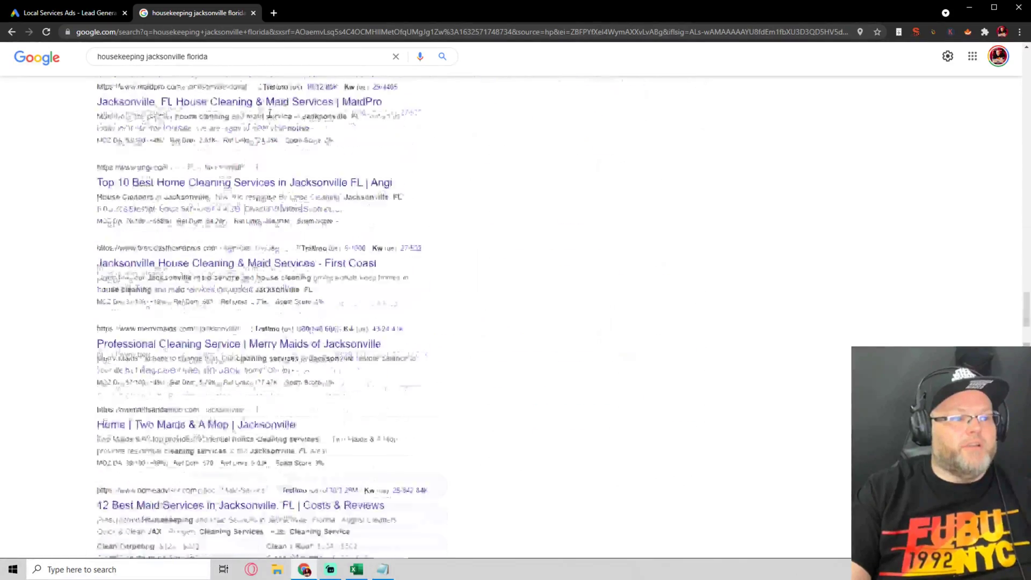
pyautogui.scroll(9, 270, 114)
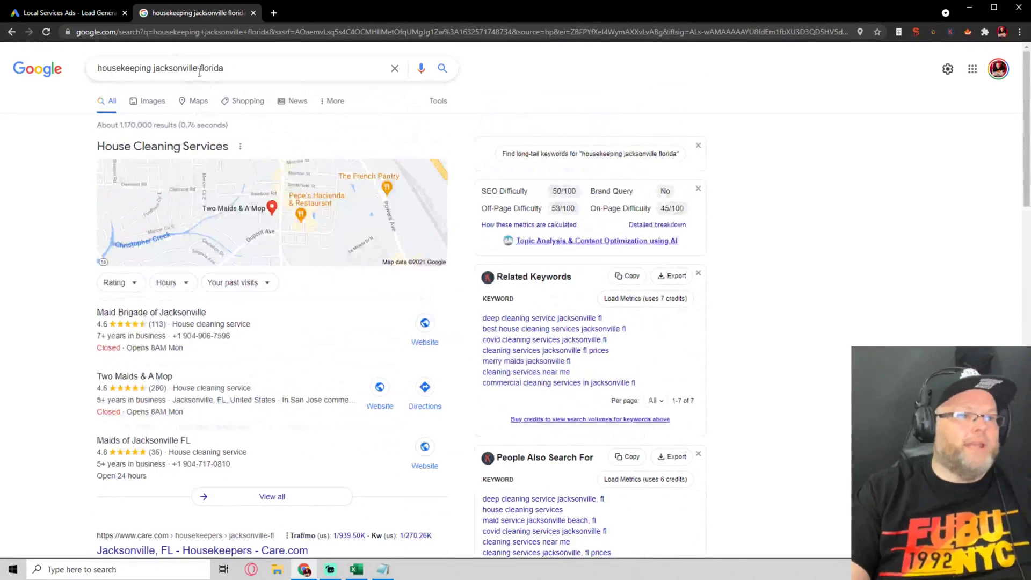
# Drop 'florida' and search 'housekeeping jacksonville' instead
pyautogui.doubleClick(211, 69)
pyautogui.press('BackSpace')
pyautogui.press('Return')
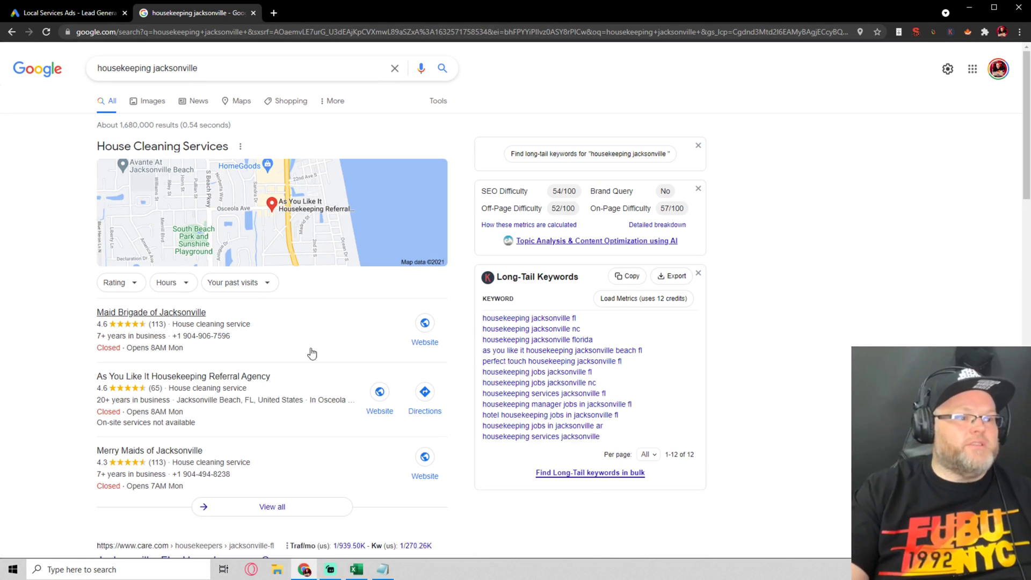
# Browse all Jacksonville house cleaning listings in Google Maps, then return to the Local Services Ads tab
pyautogui.click(273, 507)
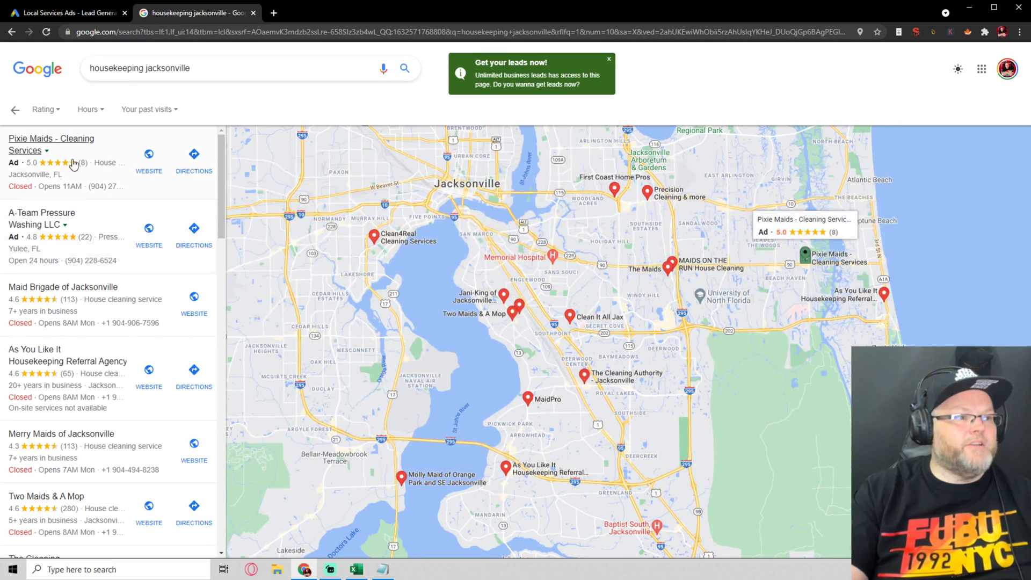
pyautogui.click(82, 168)
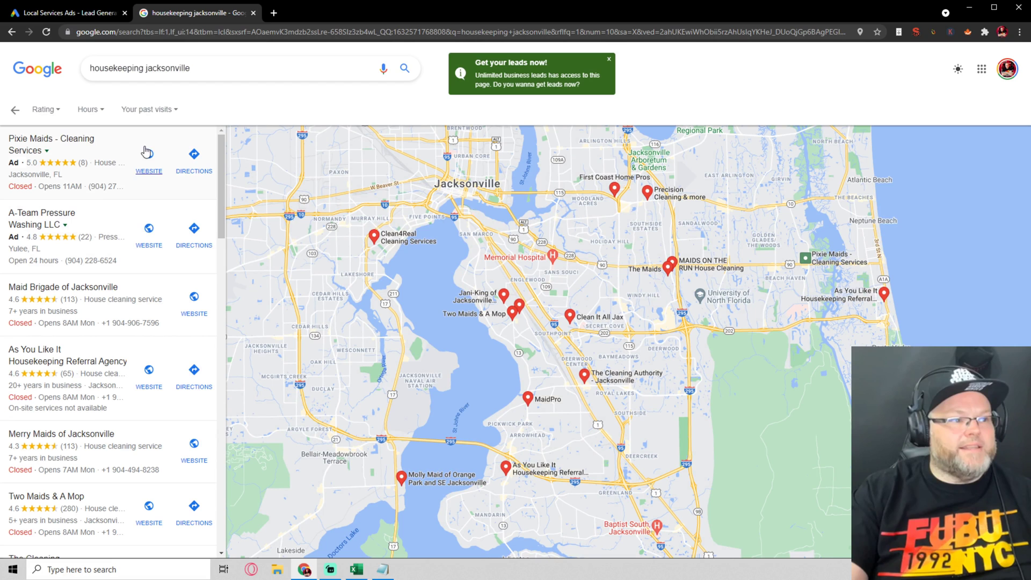
pyautogui.scroll(-5, 118, 222)
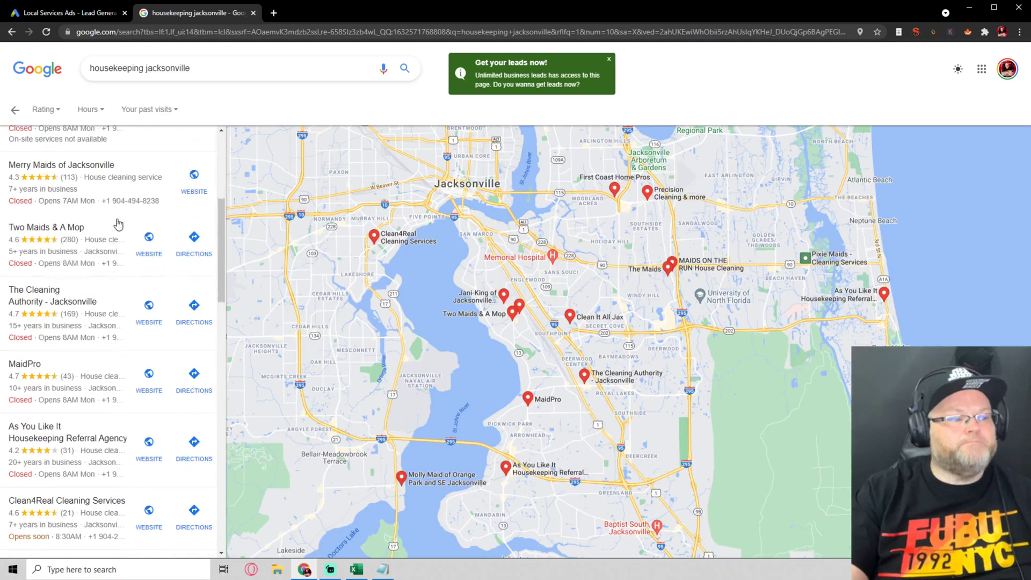
pyautogui.click(86, 14)
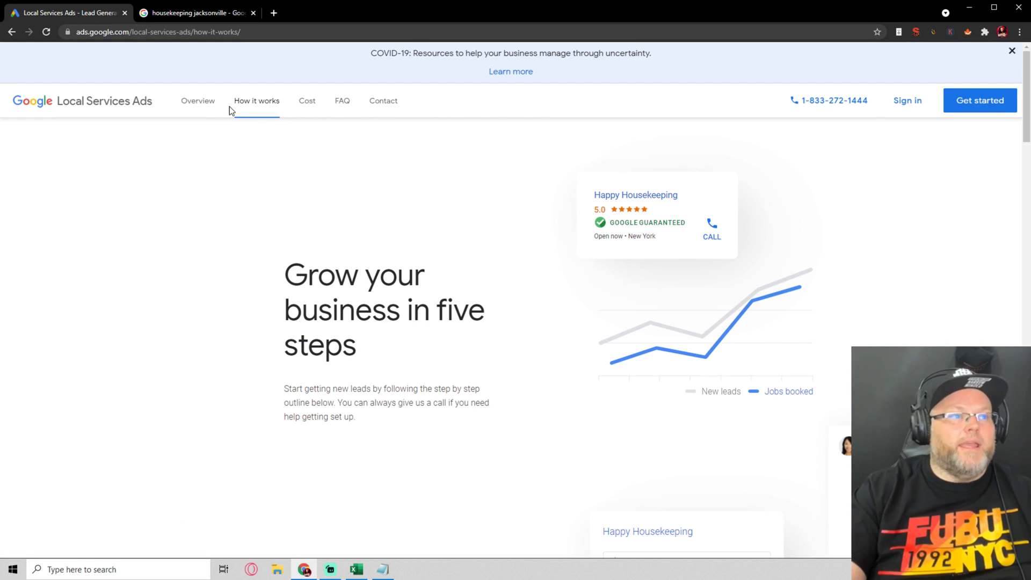
# Scroll through the Local Services Ads Overview page and start the 'Get started' sign-up
pyautogui.click(205, 105)
pyautogui.scroll(-5, 558, 218)
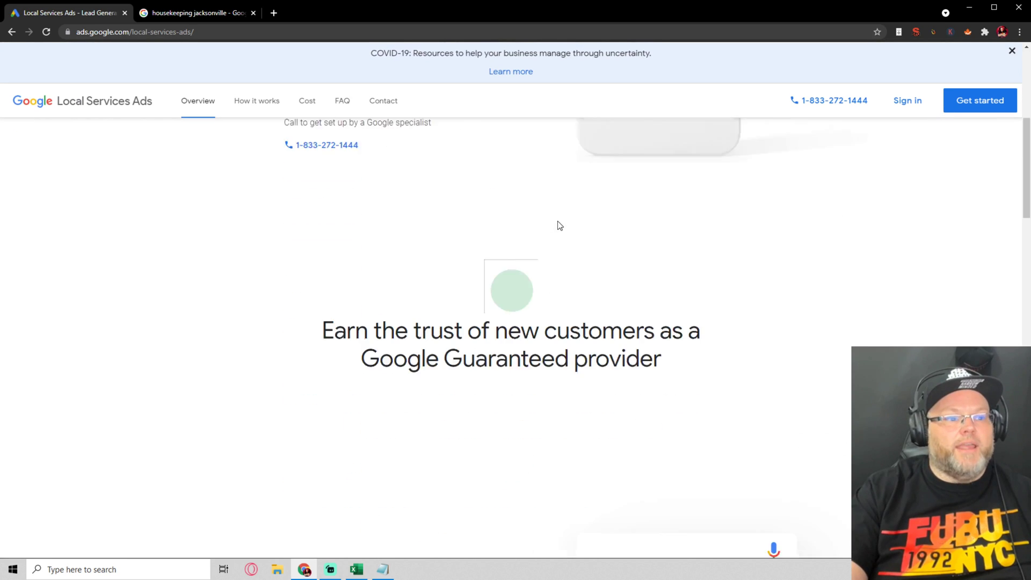
pyautogui.scroll(-8, 553, 223)
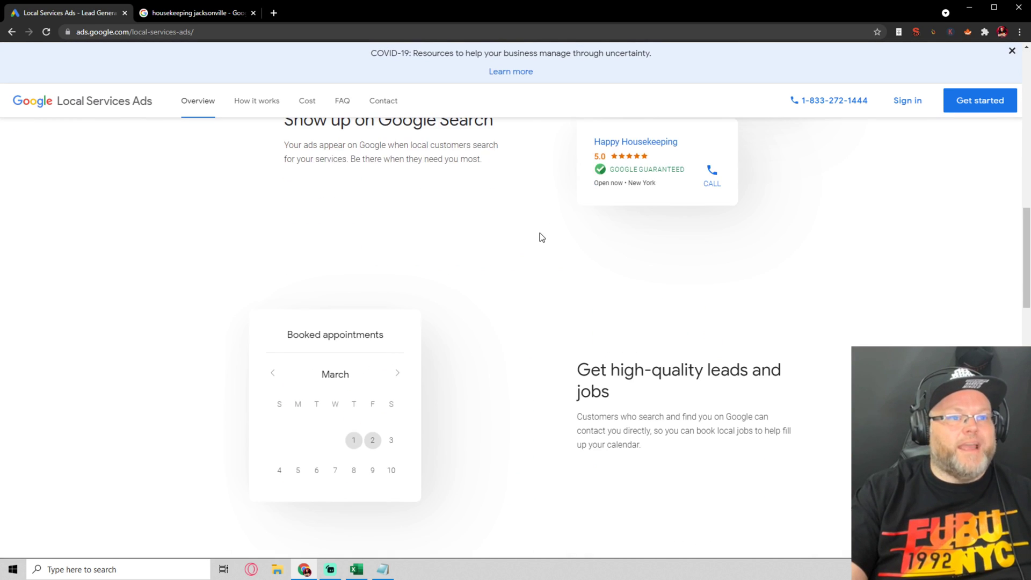
pyautogui.scroll(4, 537, 236)
pyautogui.scroll(-5, 518, 248)
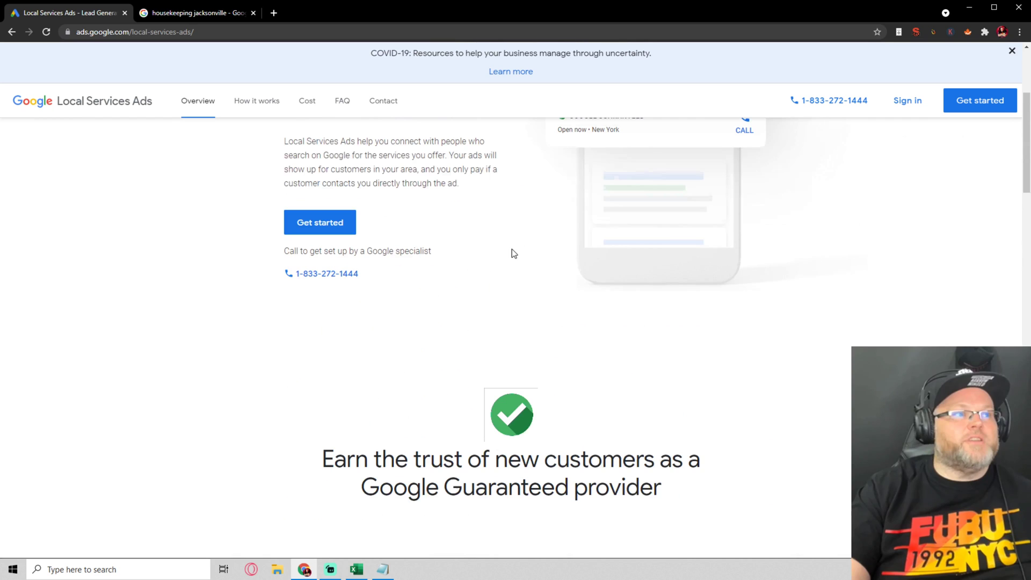
pyautogui.scroll(4, 513, 250)
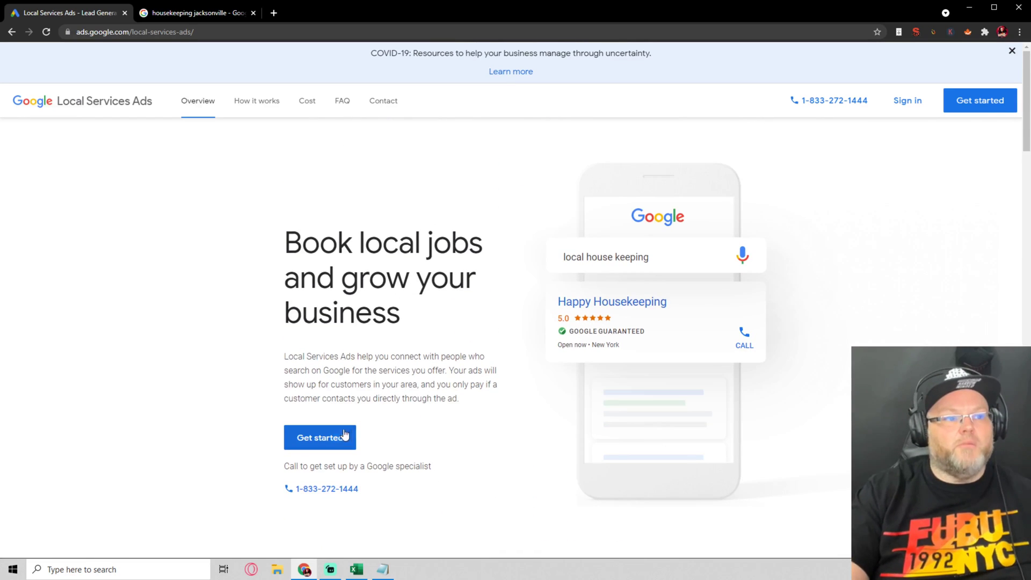
pyautogui.click(329, 438)
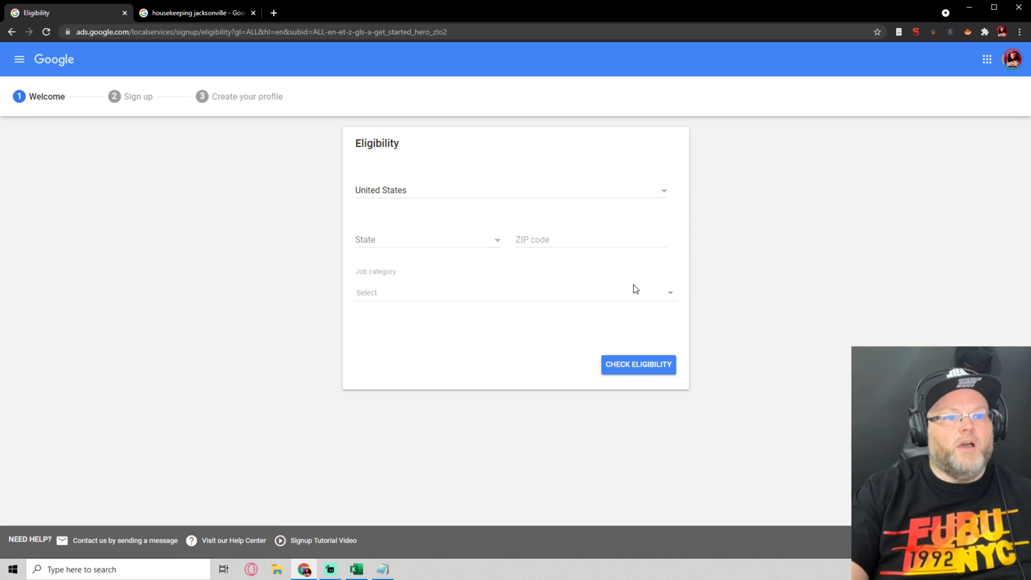
# Set Job category to Carpet cleaning and State to Alabama on the eligibility form, then open a new tab
pyautogui.click(643, 297)
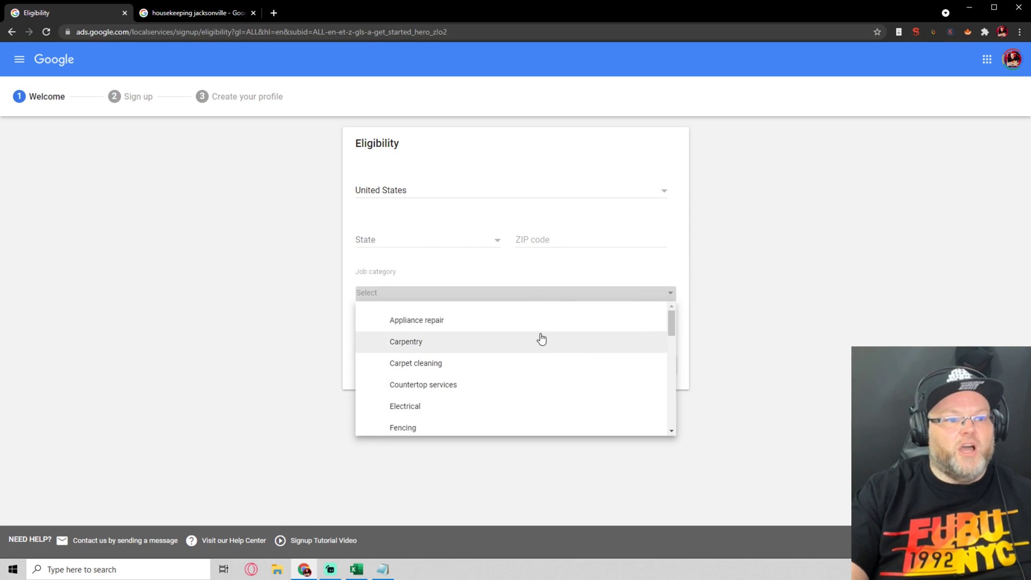
pyautogui.click(511, 362)
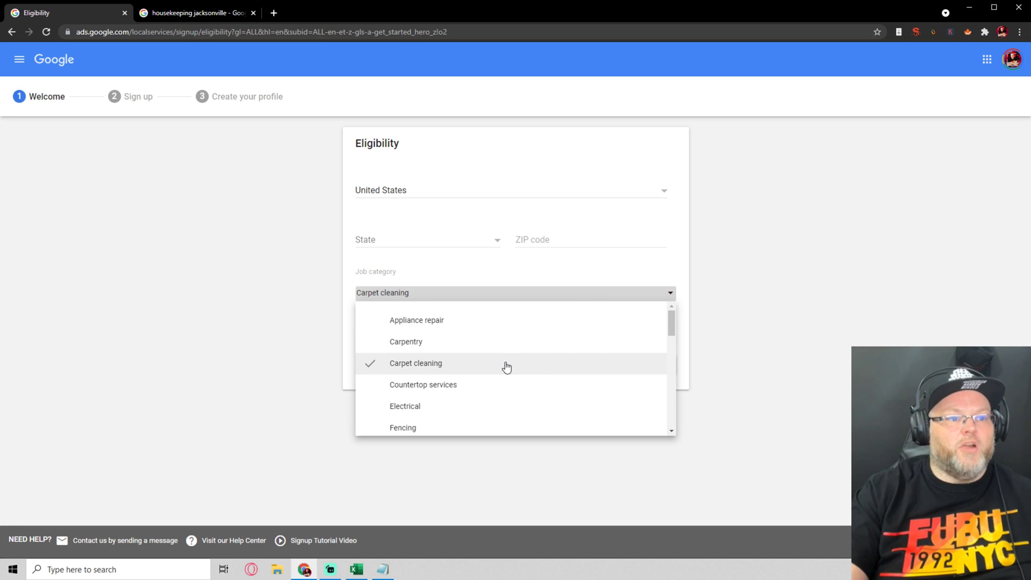
pyautogui.click(420, 241)
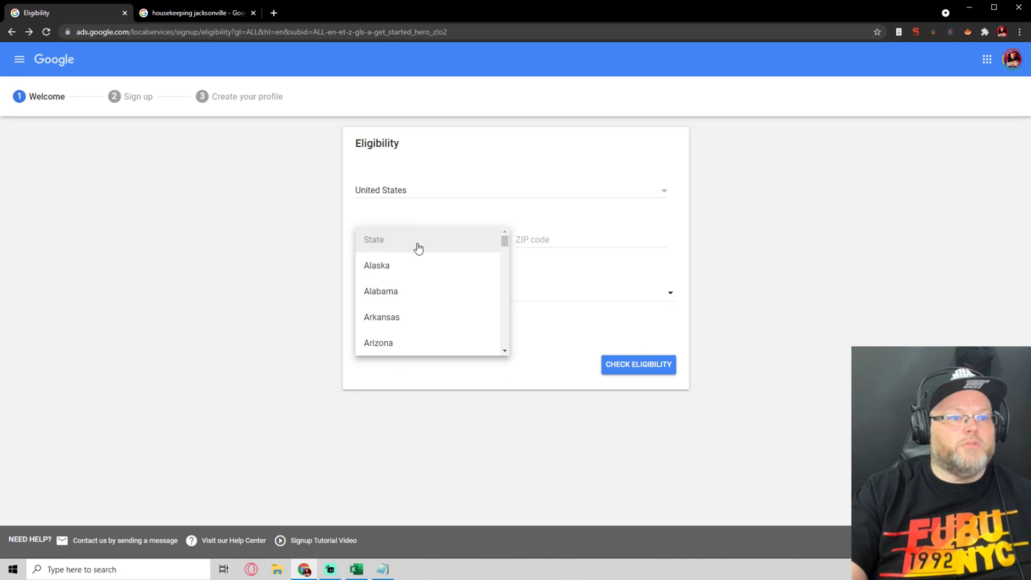
pyautogui.click(400, 304)
pyautogui.click(587, 246)
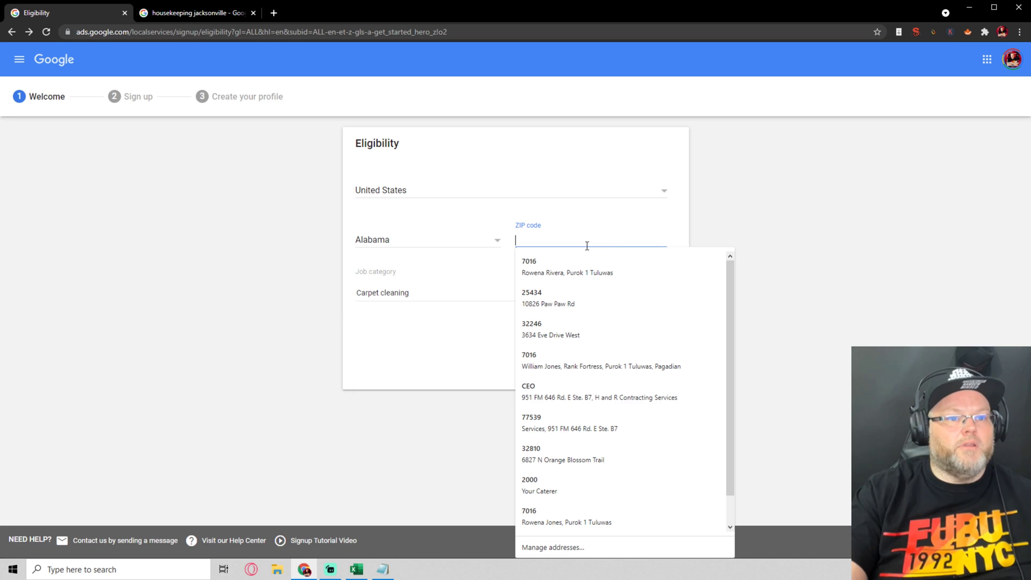
pyautogui.click(274, 13)
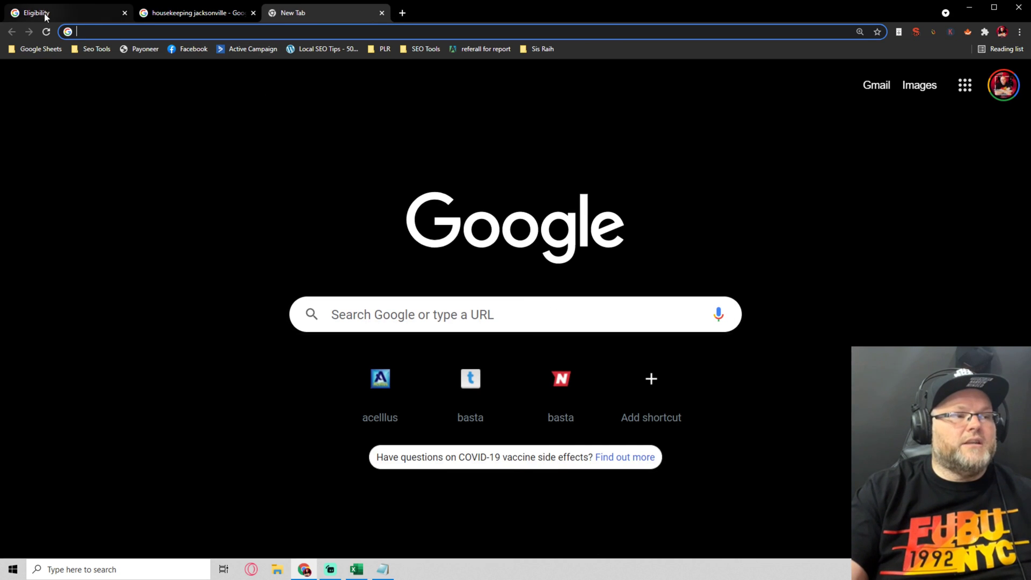
# Search Google for 'alabama zip code', then go back to the housekeeping jacksonville results tab
pyautogui.click(379, 304)
pyautogui.write('ala')
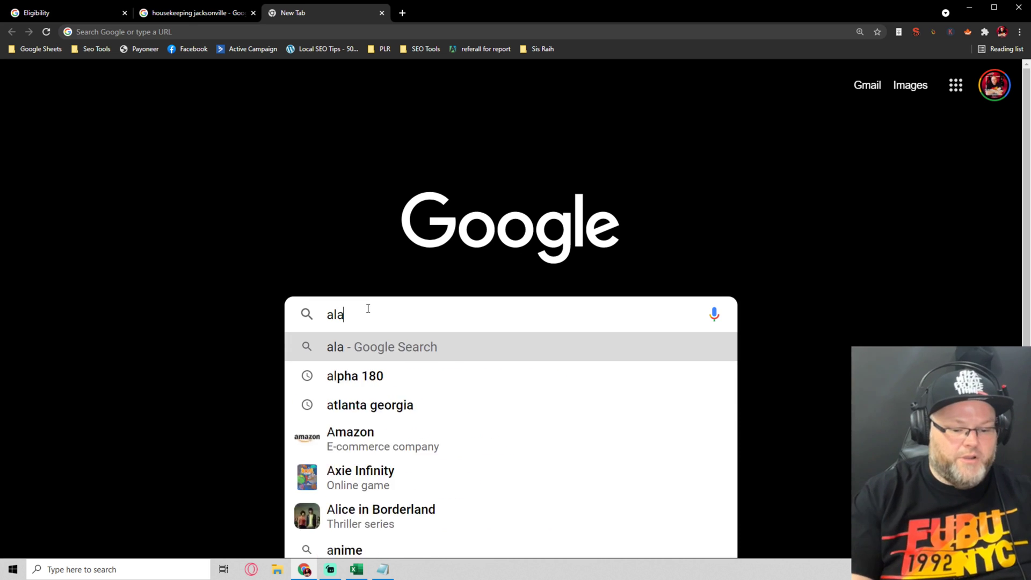
pyautogui.write('bama zip ')
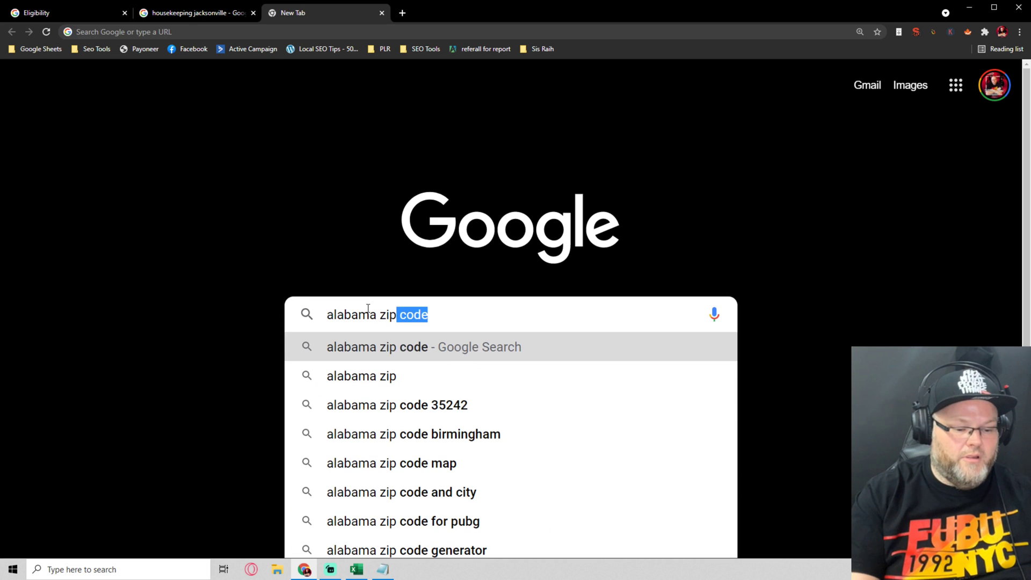
pyautogui.write('code')
pyautogui.press('Return')
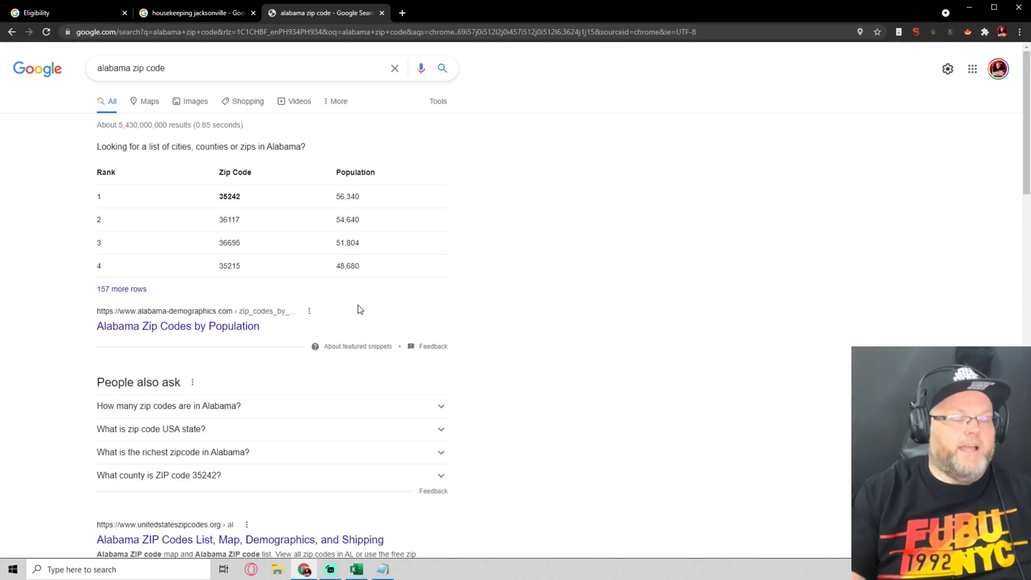
pyautogui.click(194, 13)
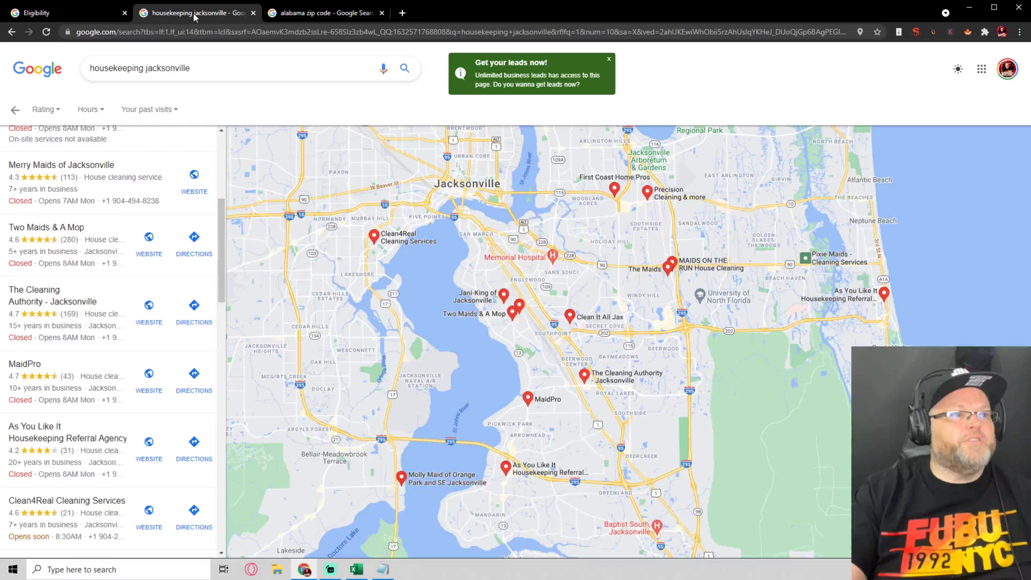
# Enter ZIP 35242 on the carpet cleaning eligibility form and run the eligibility check
pyautogui.click(72, 15)
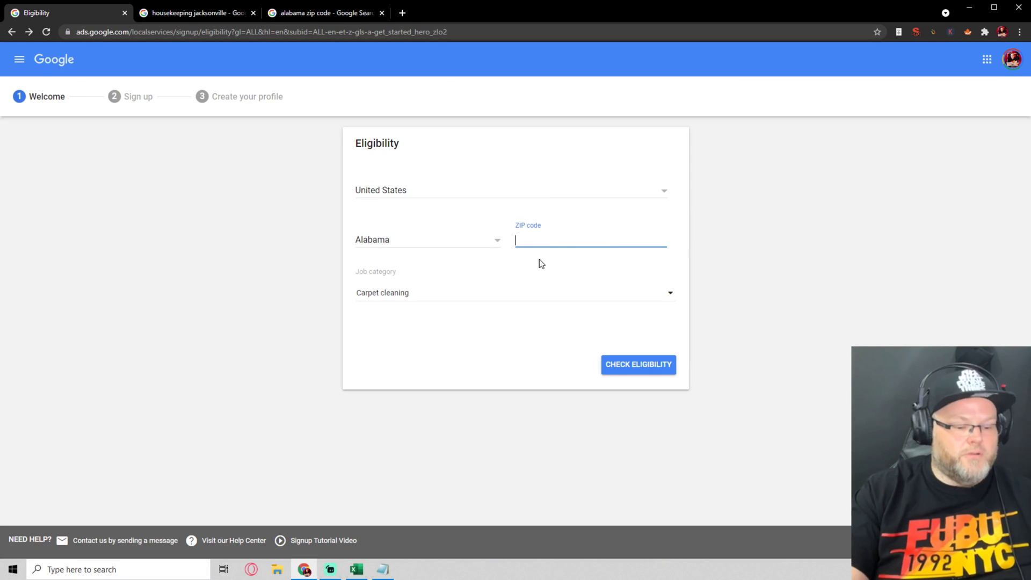
pyautogui.write('35242')
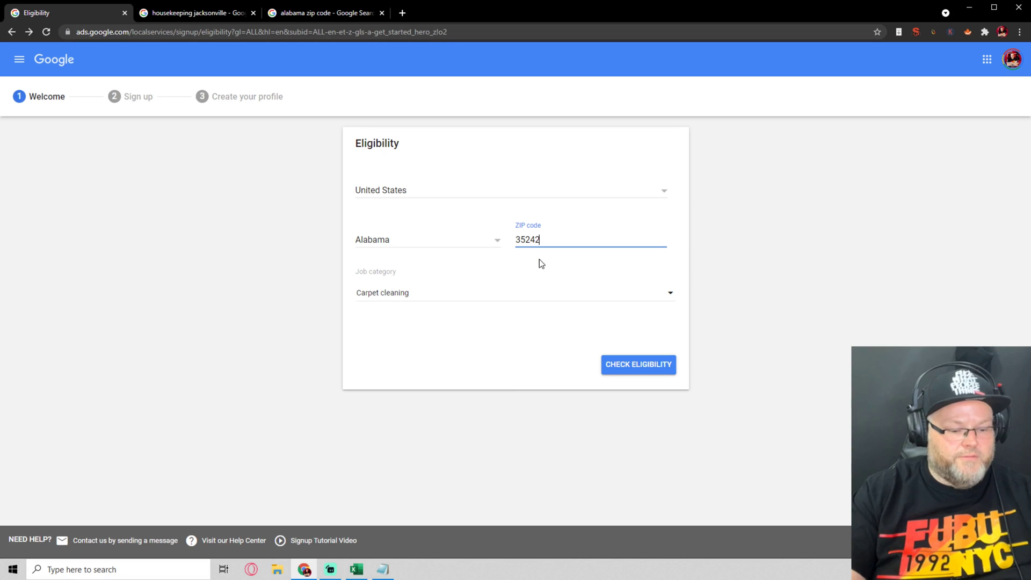
pyautogui.click(645, 368)
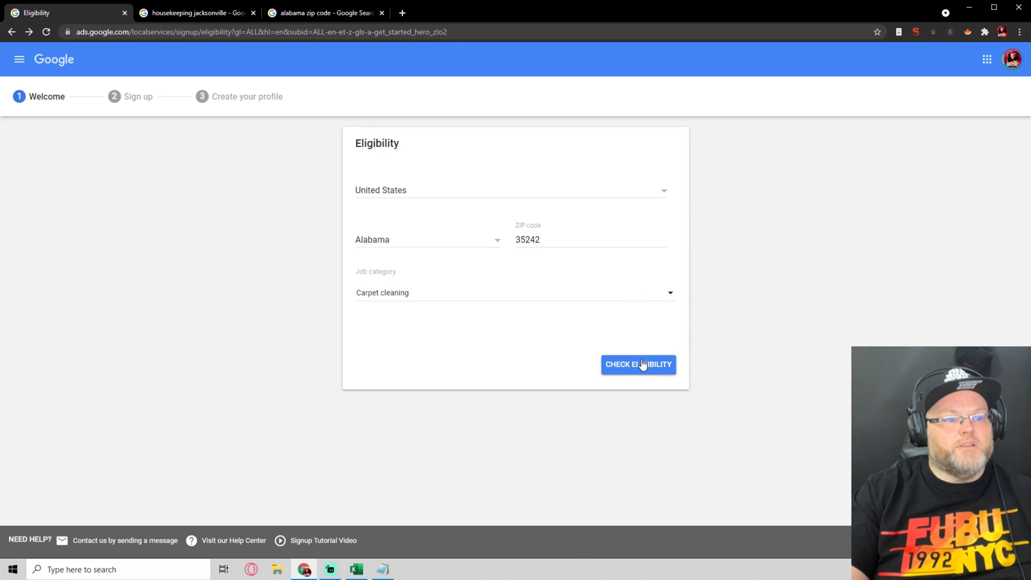
pyautogui.click(631, 369)
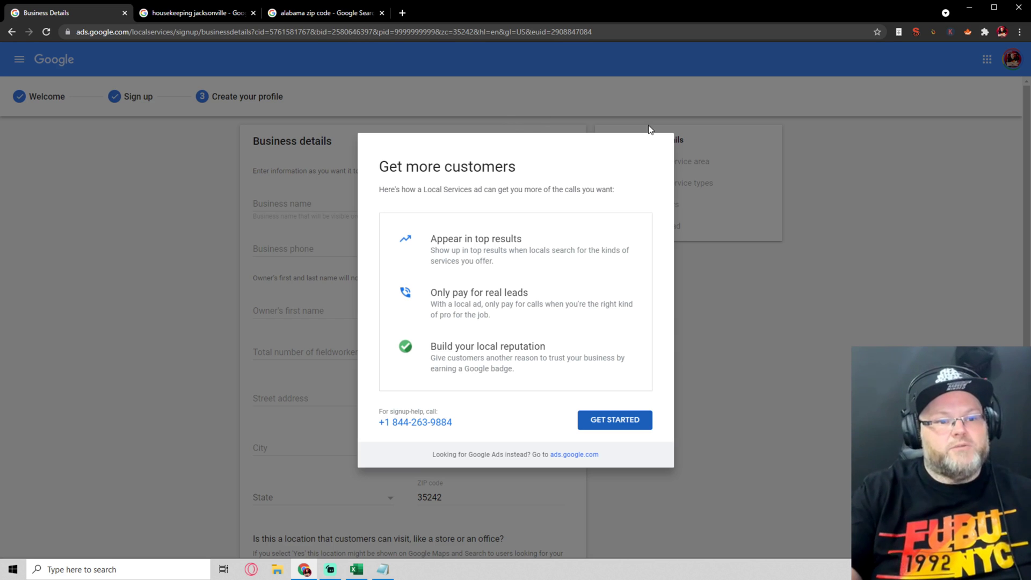
# Dismiss the Get more customers overview and look over the blank Business details form
pyautogui.click(609, 428)
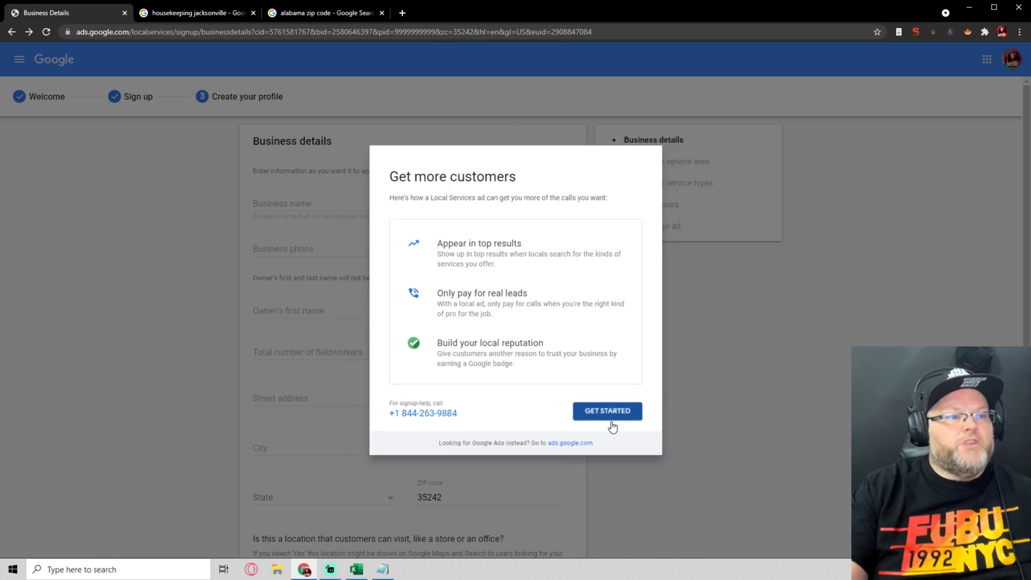
pyautogui.click(292, 211)
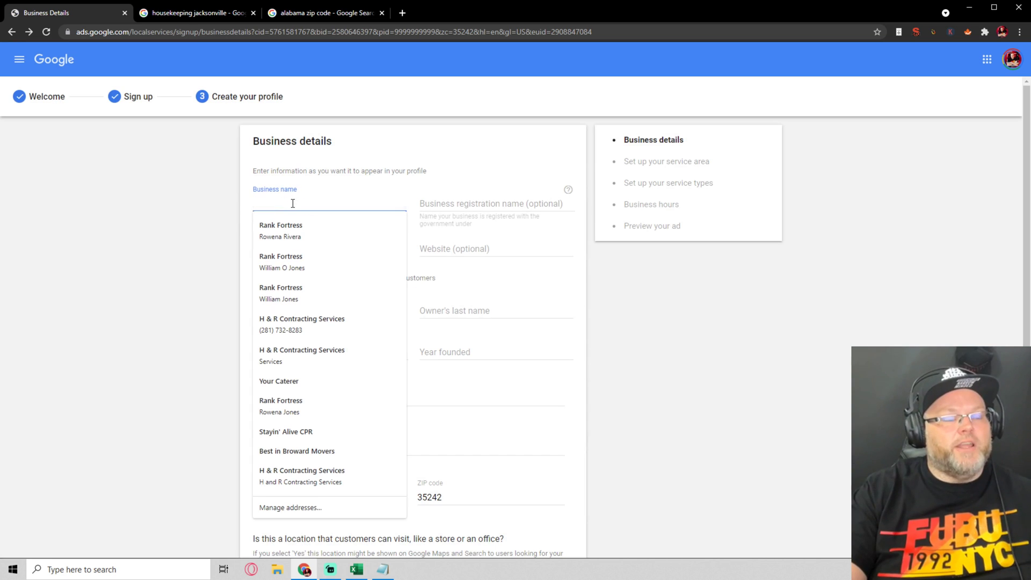
pyautogui.click(768, 350)
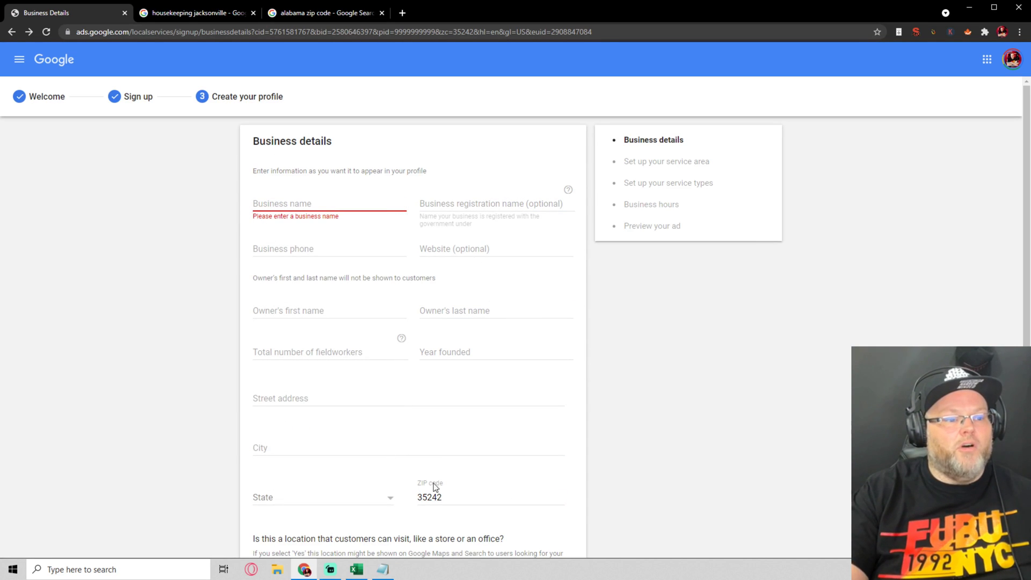
pyautogui.scroll(-3, 435, 488)
pyautogui.scroll(3, 610, 401)
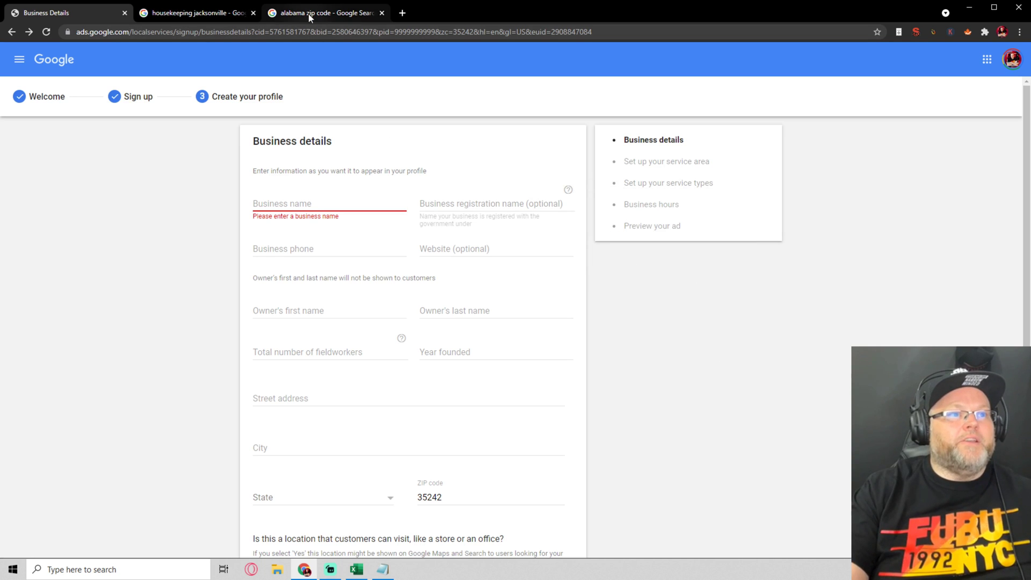
# Close the alabama zip code tab and load spyfu in the housekeeping results tab
pyautogui.click(381, 12)
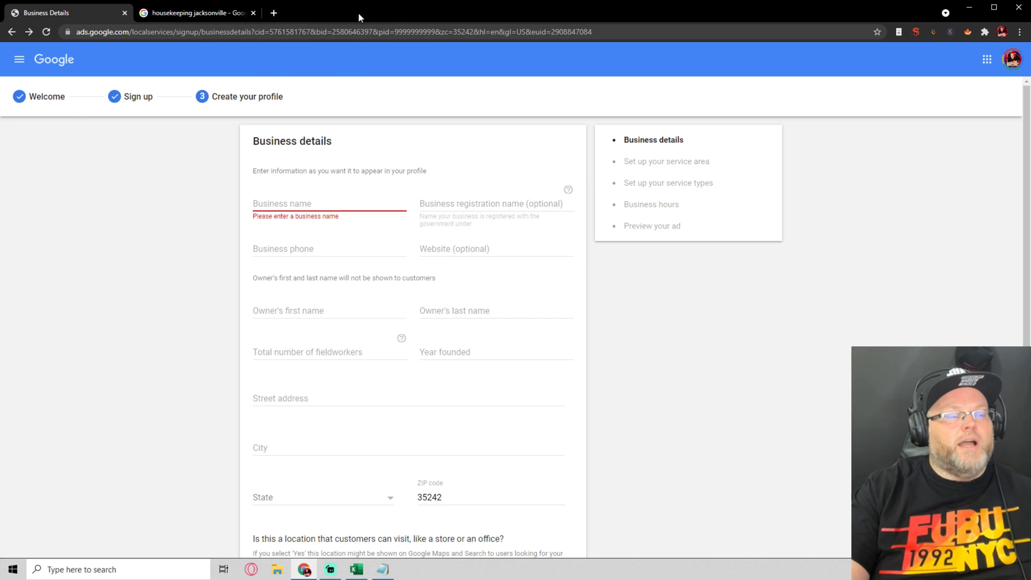
pyautogui.click(215, 13)
pyautogui.click(216, 27)
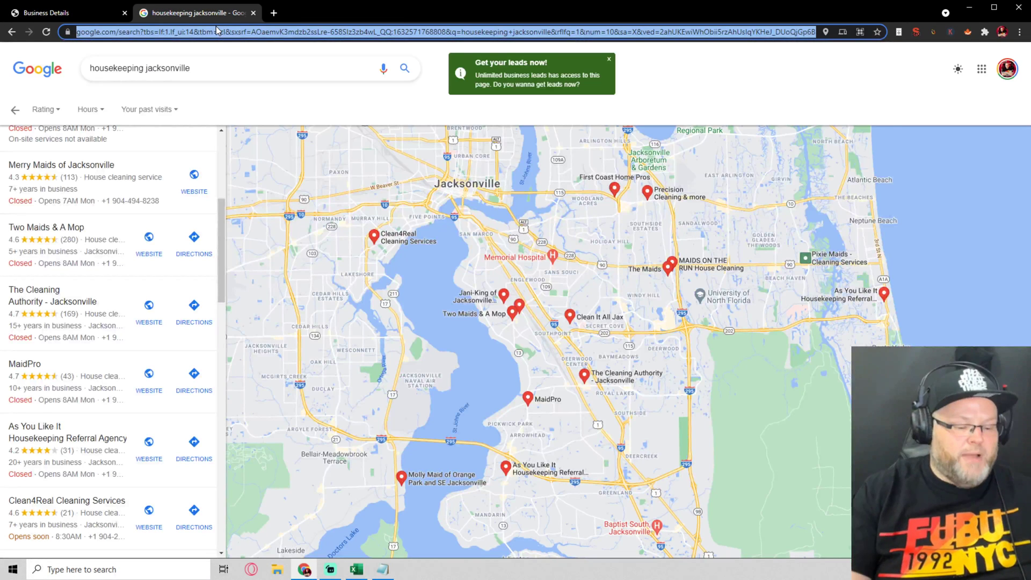
pyautogui.write('spyfu')
pyautogui.press('Return')
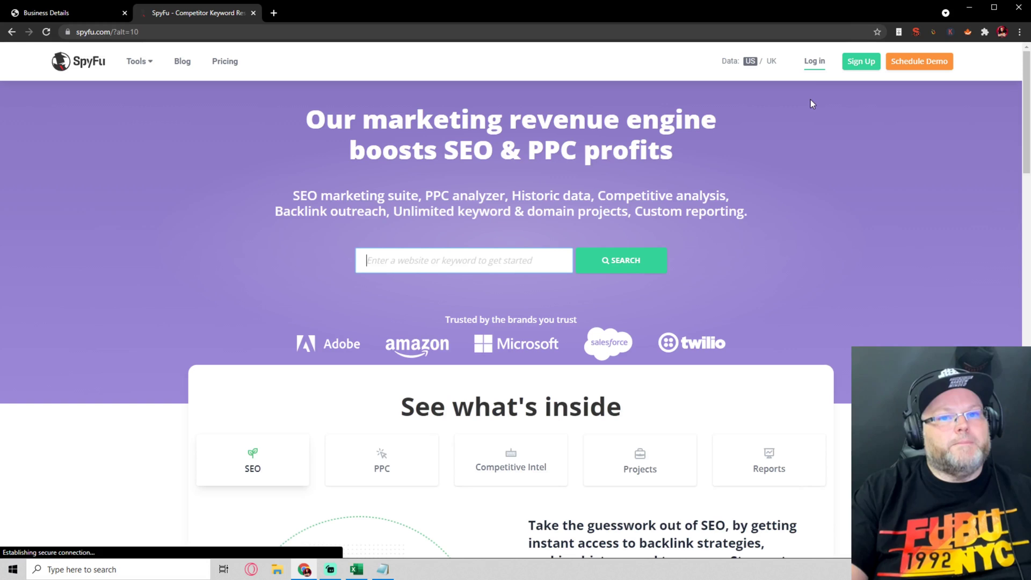
# Log in to SpyFu using the autofilled credentials
pyautogui.click(815, 65)
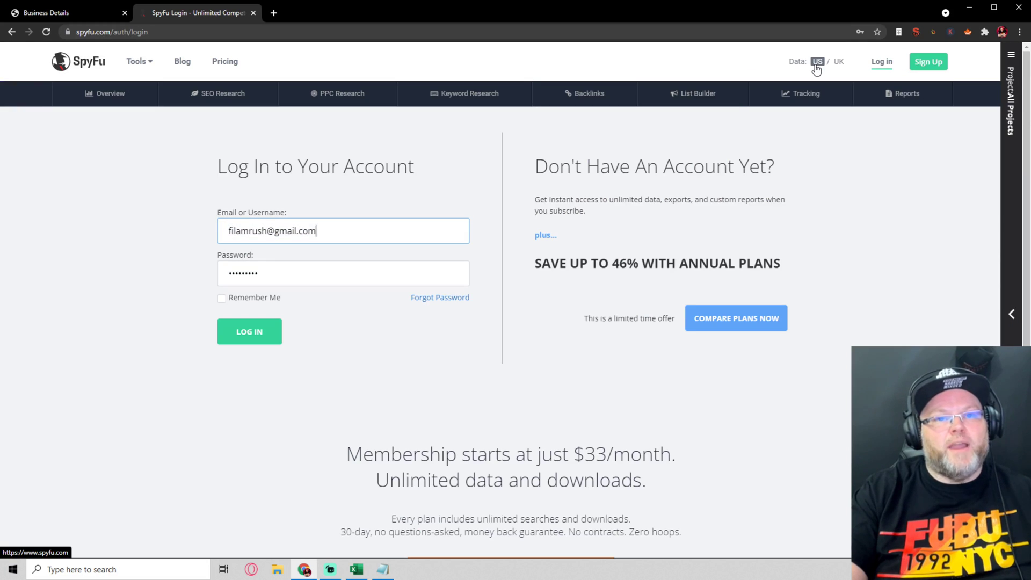
pyautogui.click(248, 341)
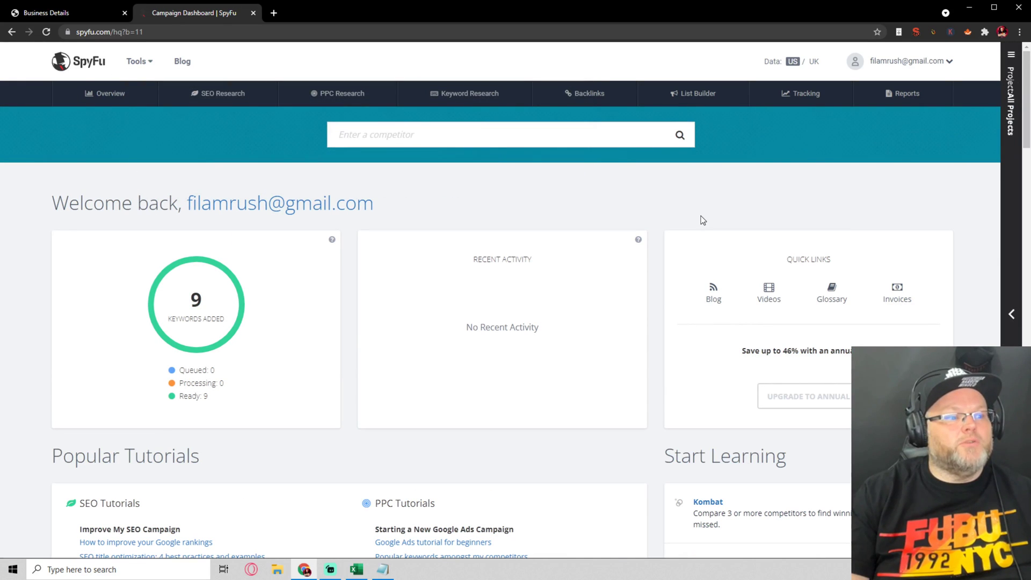
# Rerun the 'roofer orlando' Google search from history in a new tab
pyautogui.click(273, 13)
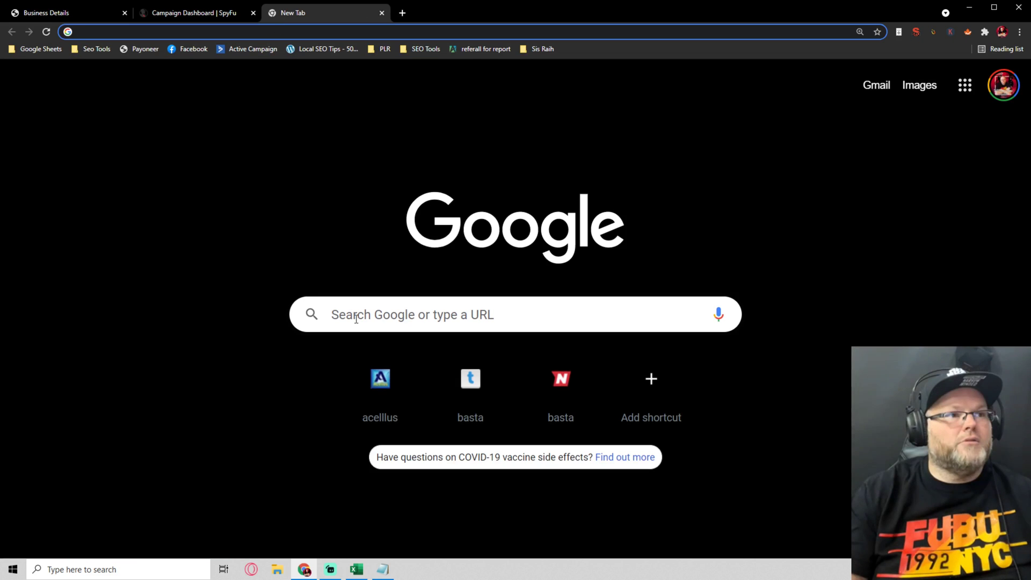
pyautogui.click(348, 30)
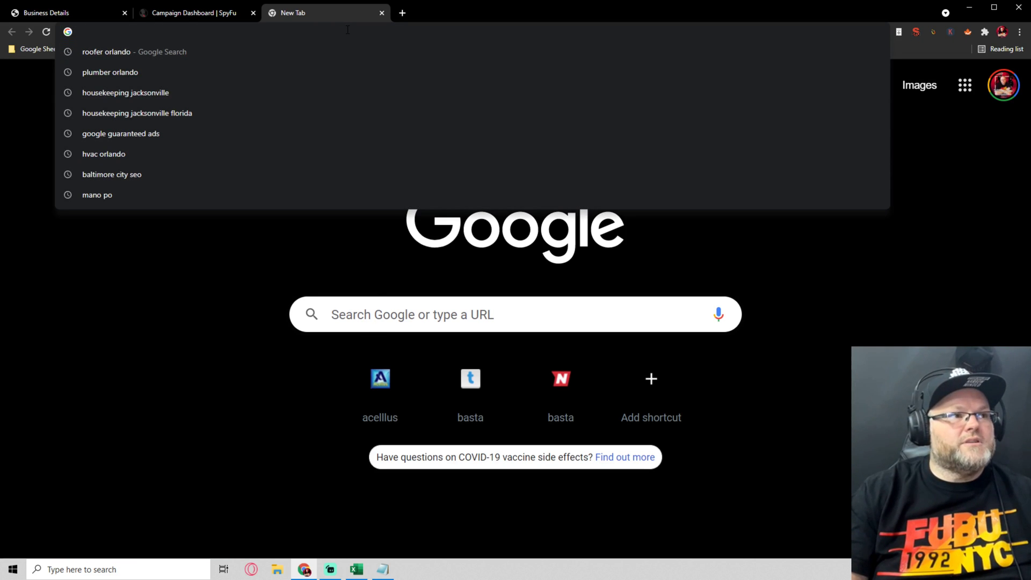
pyautogui.click(445, 317)
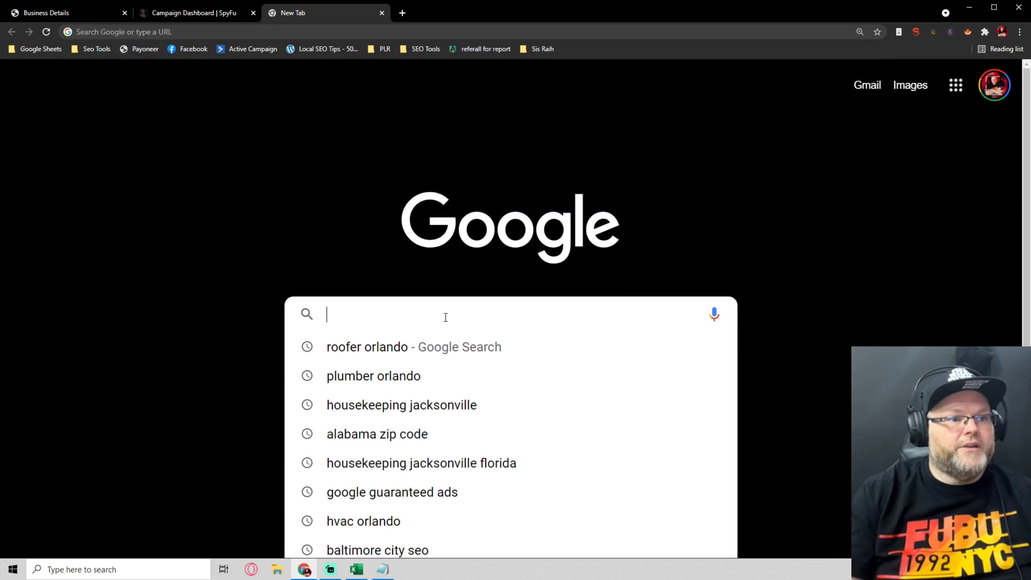
pyautogui.click(439, 349)
pyautogui.scroll(-20, 432, 341)
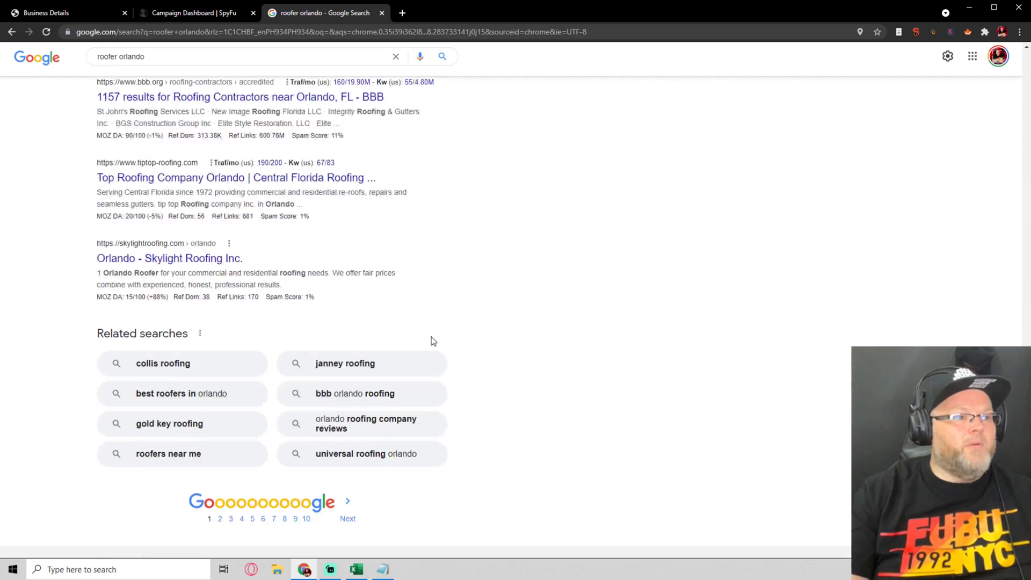
pyautogui.scroll(20, 433, 341)
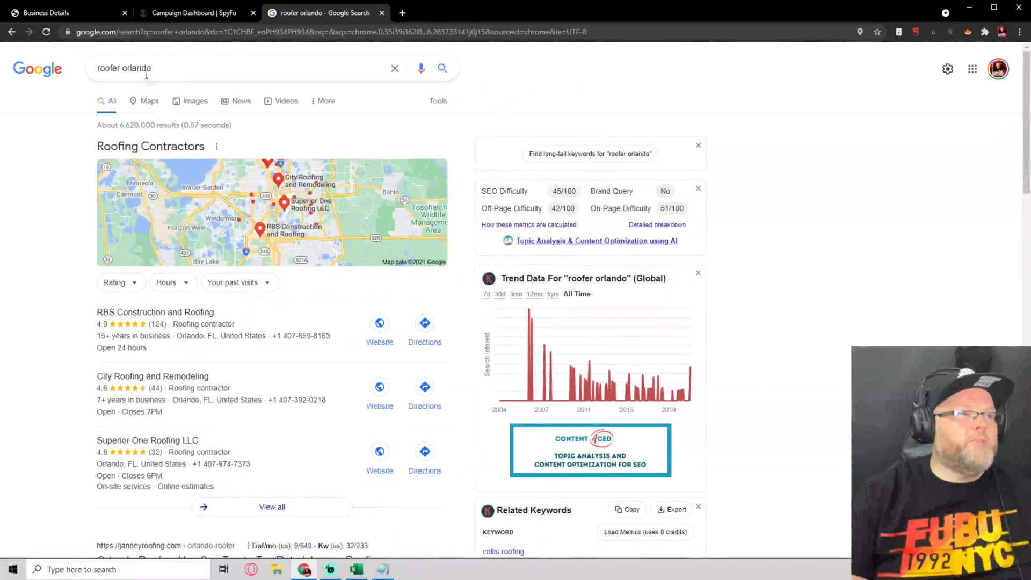
# Change the query to 'roofer atlanta' and scroll through the ads and results
pyautogui.doubleClick(146, 70)
pyautogui.write('atla')
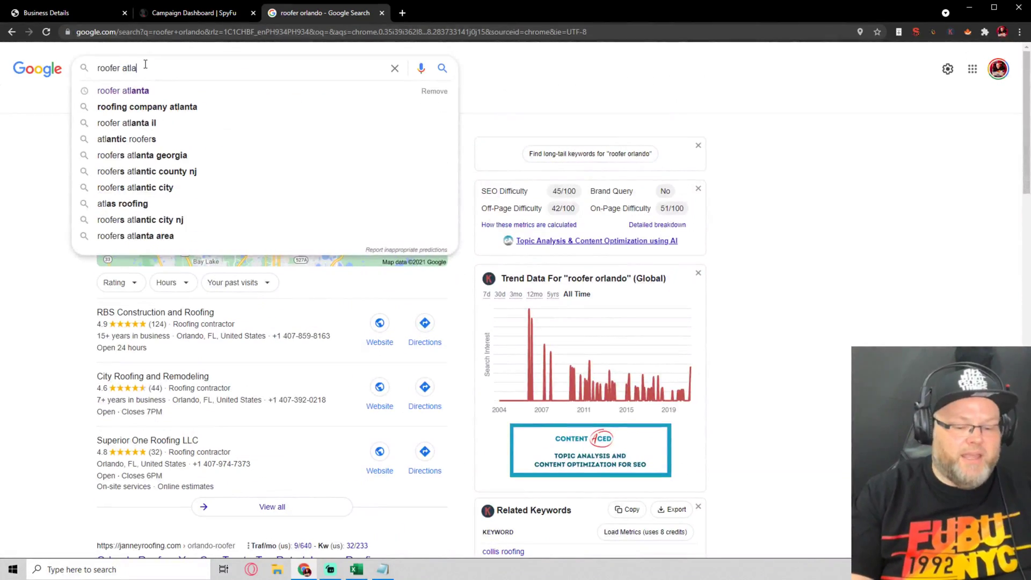
pyautogui.write('nta')
pyautogui.press('Return')
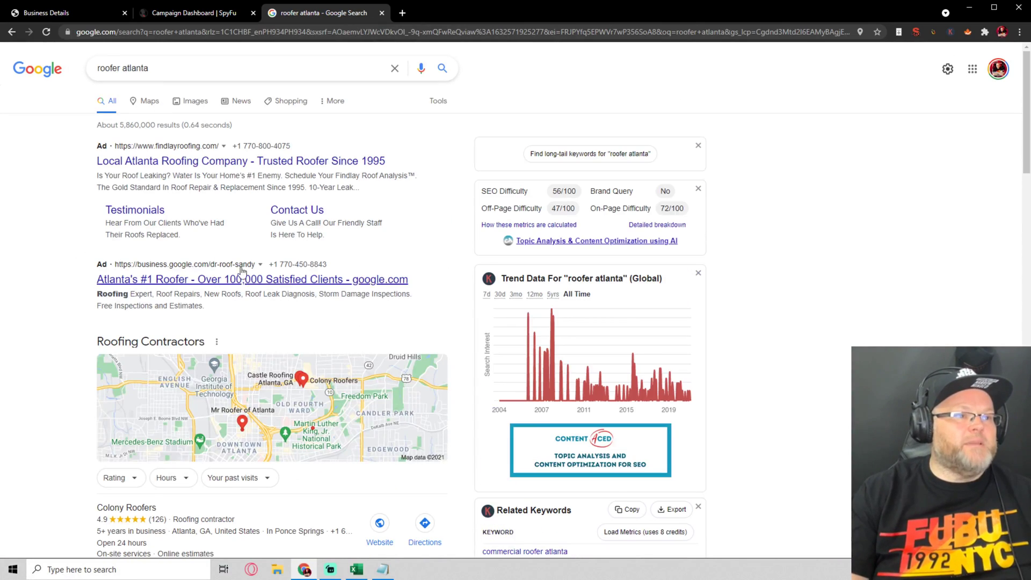
pyautogui.scroll(-5, 245, 276)
pyautogui.scroll(5, 246, 280)
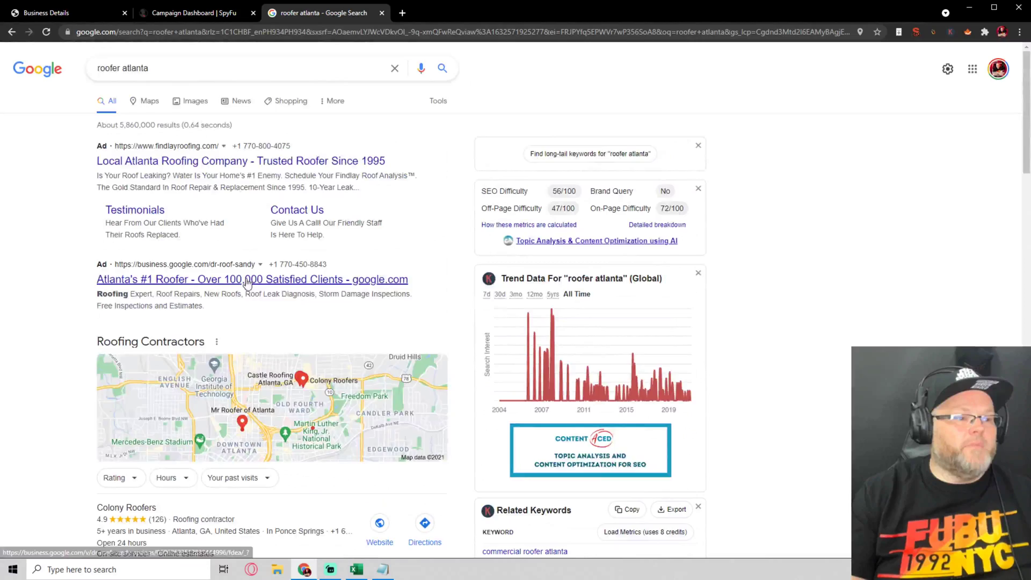
pyautogui.scroll(-20, 247, 283)
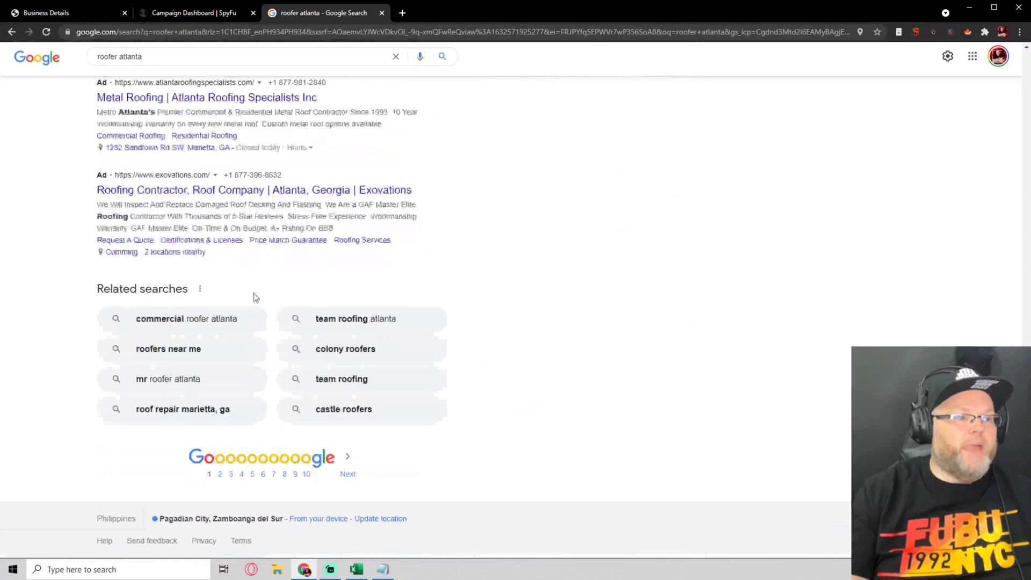
# Copy exovations.com from the Exovations ad and look it up in SpyFu's competitor search
pyautogui.click(215, 193)
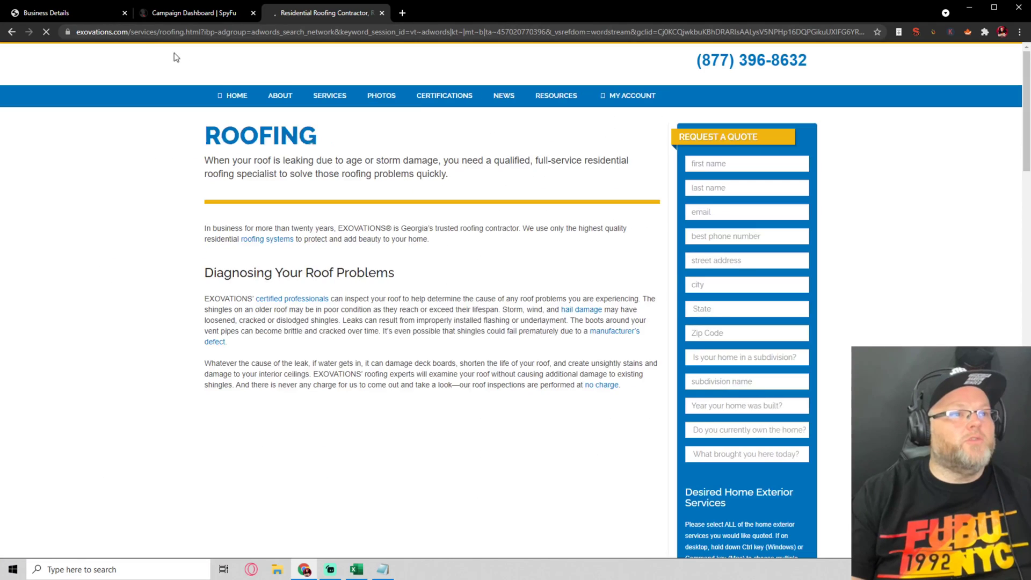
pyautogui.moveTo(153, 31); pyautogui.dragTo(11, 39)
pyautogui.hotkey('ctrl', 'c')
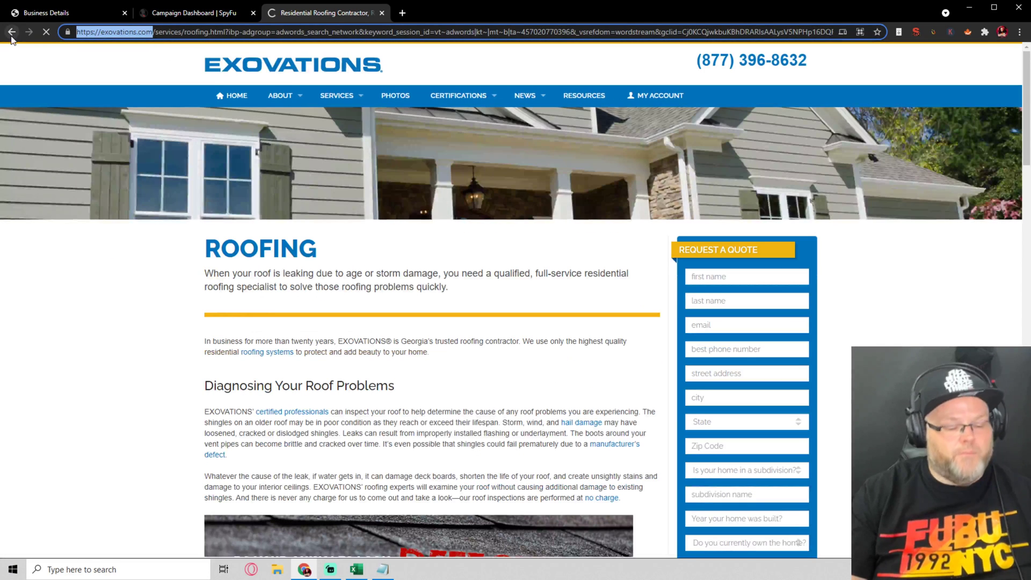
pyautogui.click(193, 12)
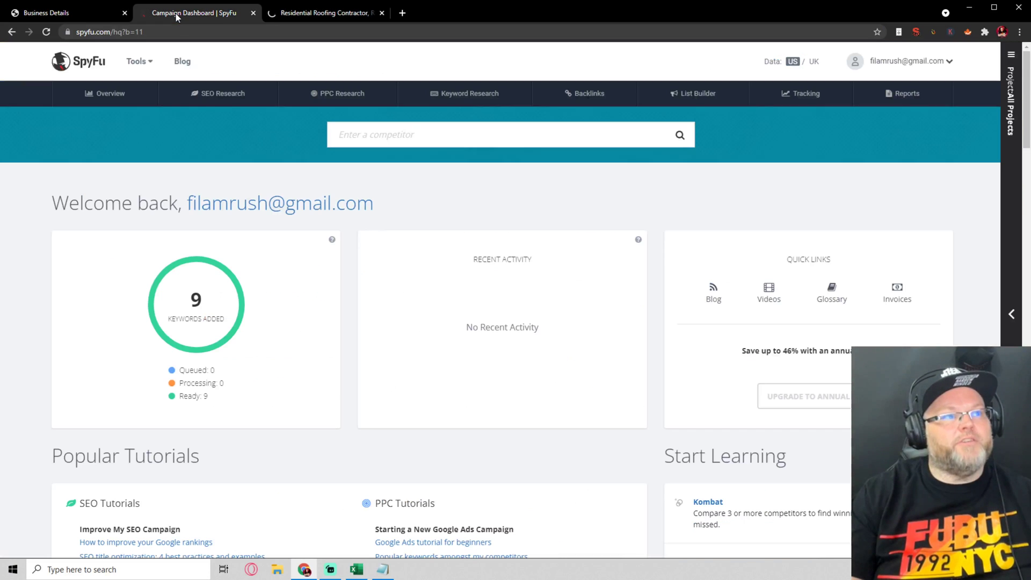
pyautogui.click(414, 131)
pyautogui.hotkey('ctrl', 'v')
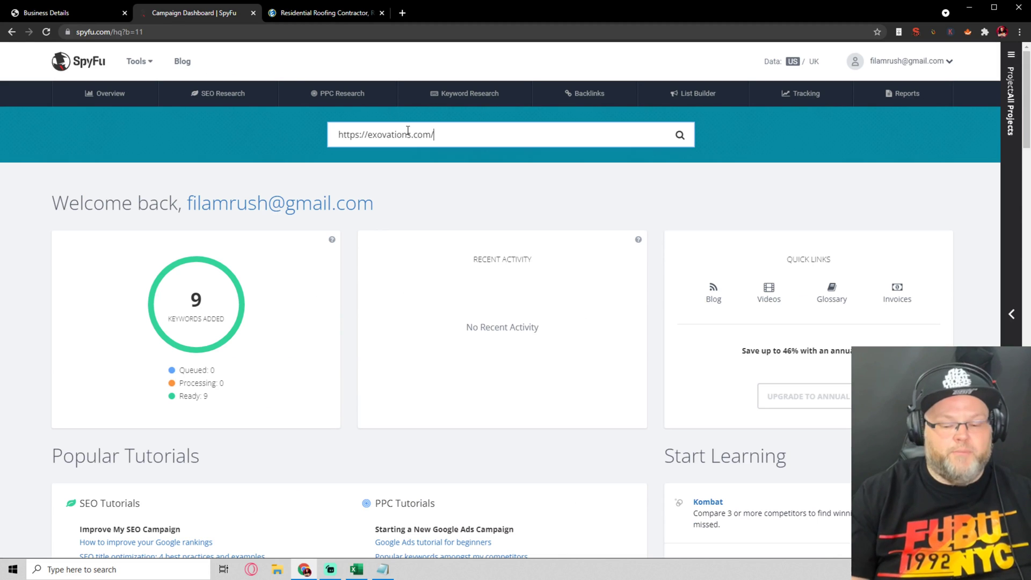
pyautogui.press('Return')
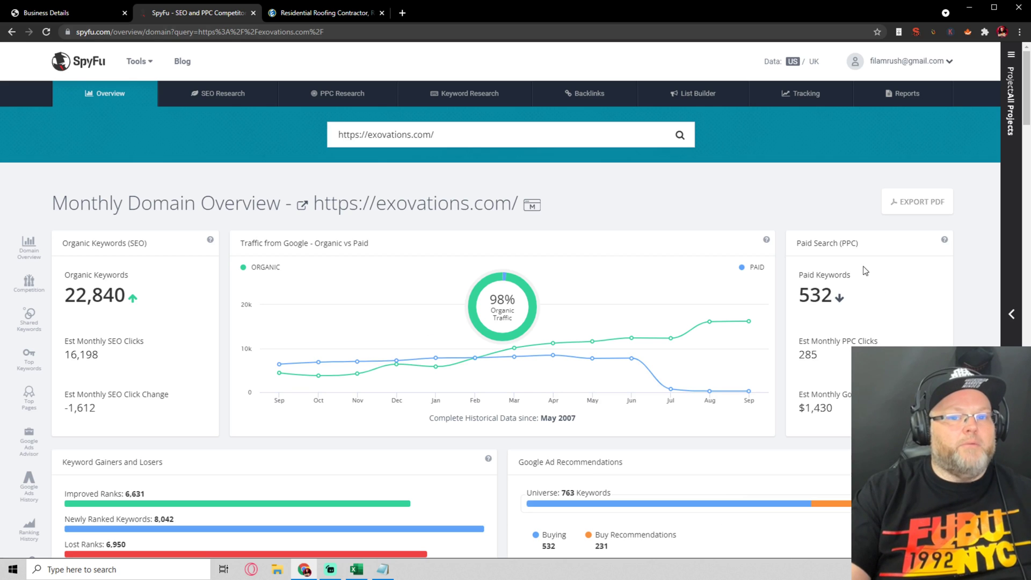
pyautogui.scroll(-3, 790, 317)
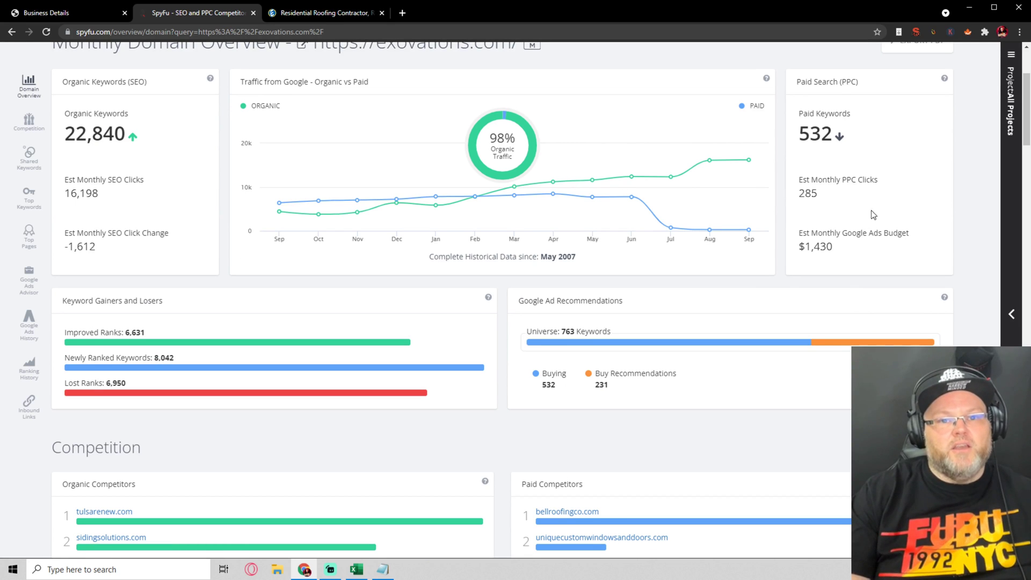
pyautogui.scroll(-5, 847, 258)
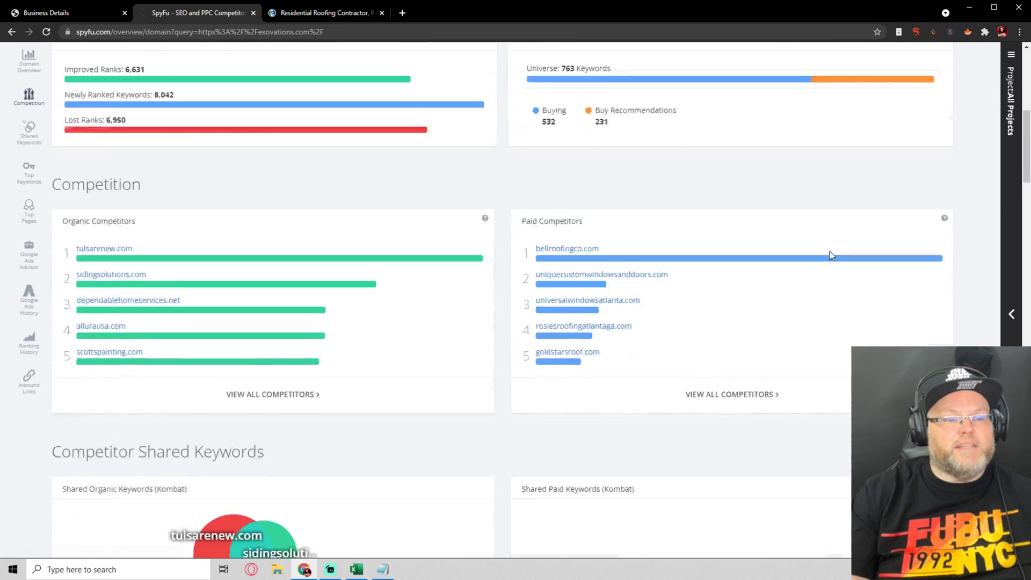
pyautogui.scroll(-13, 832, 255)
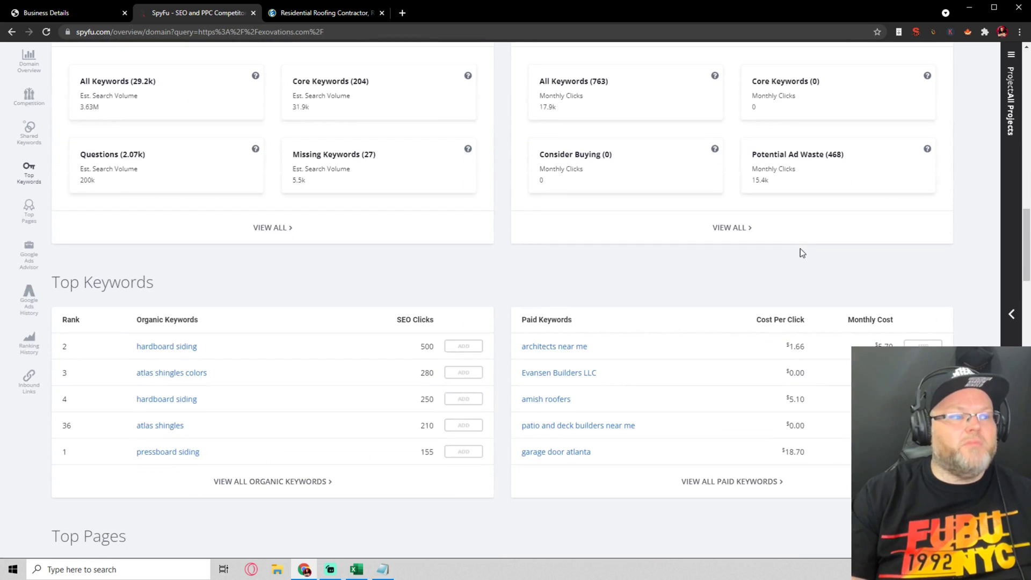
pyautogui.scroll(18, 794, 247)
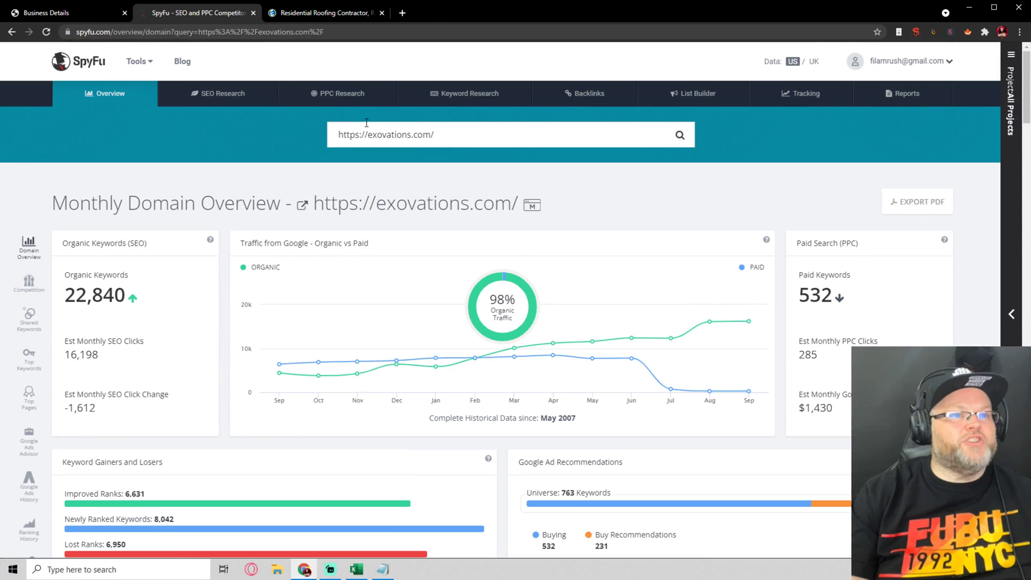
# Open exovations.com's paid search research and scroll through its most successful paid keywords
pyautogui.click(346, 103)
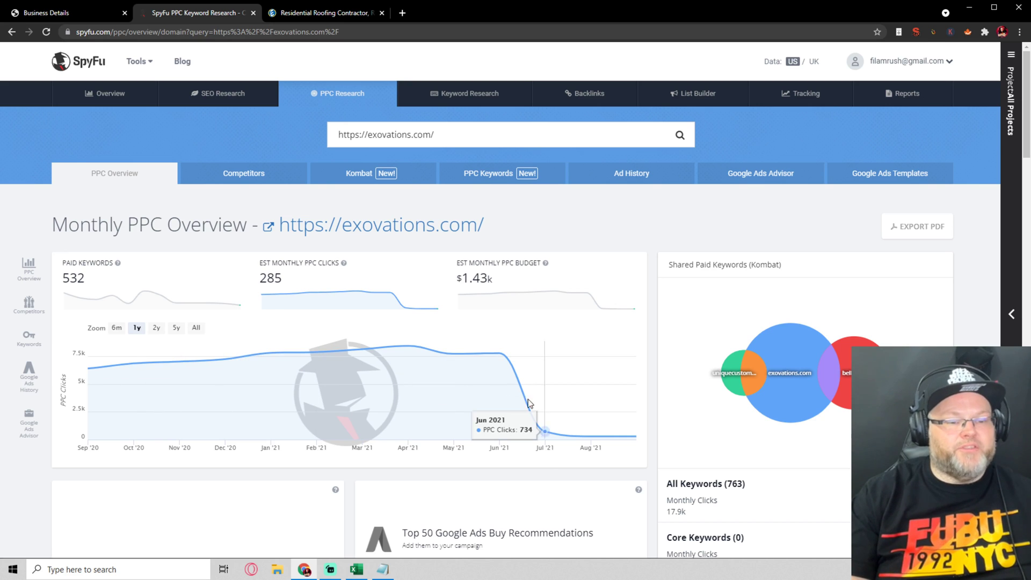
pyautogui.scroll(-1, 466, 422)
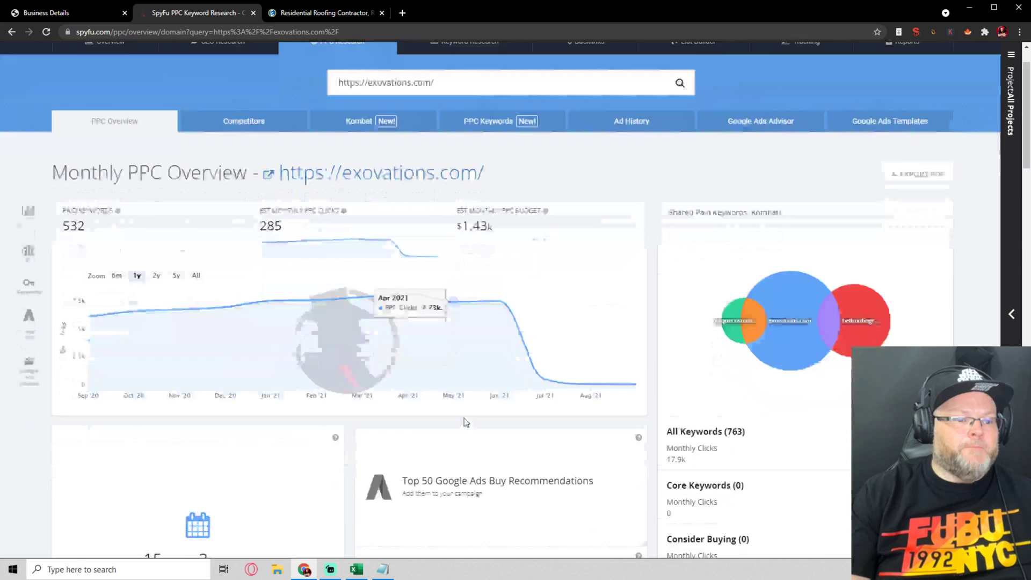
pyautogui.scroll(-15, 466, 422)
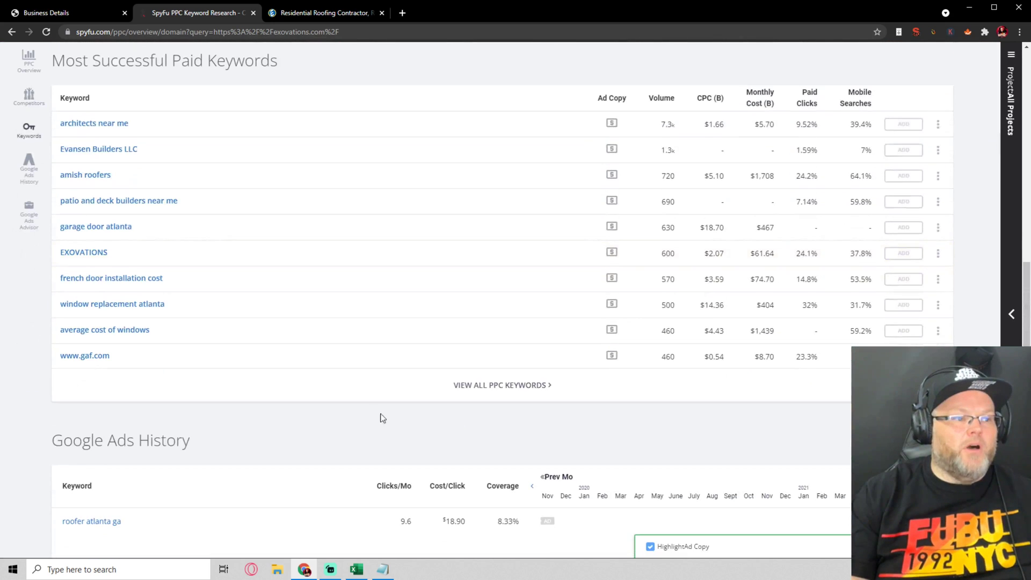
pyautogui.scroll(1, 382, 418)
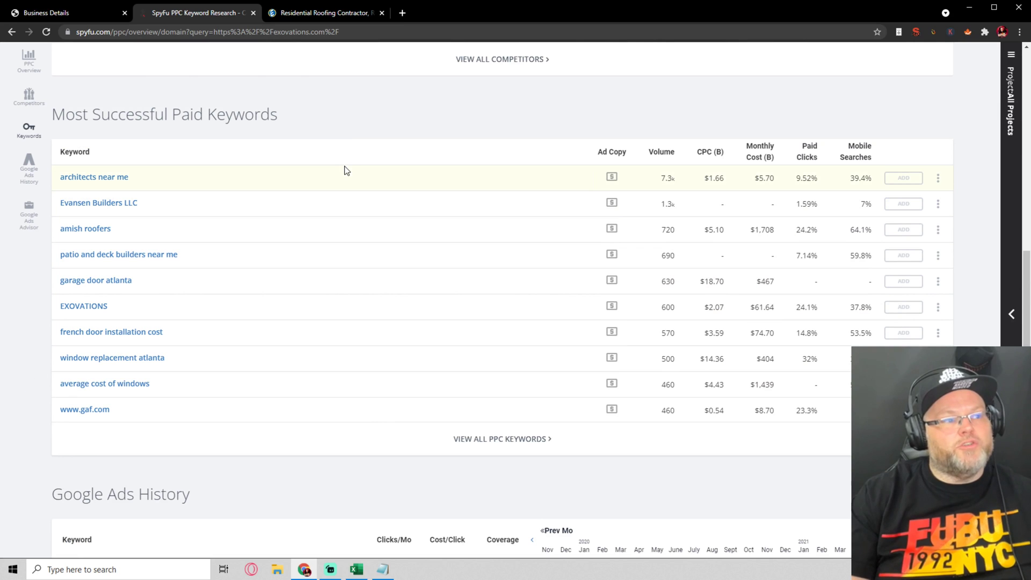
pyautogui.scroll(-6, 347, 171)
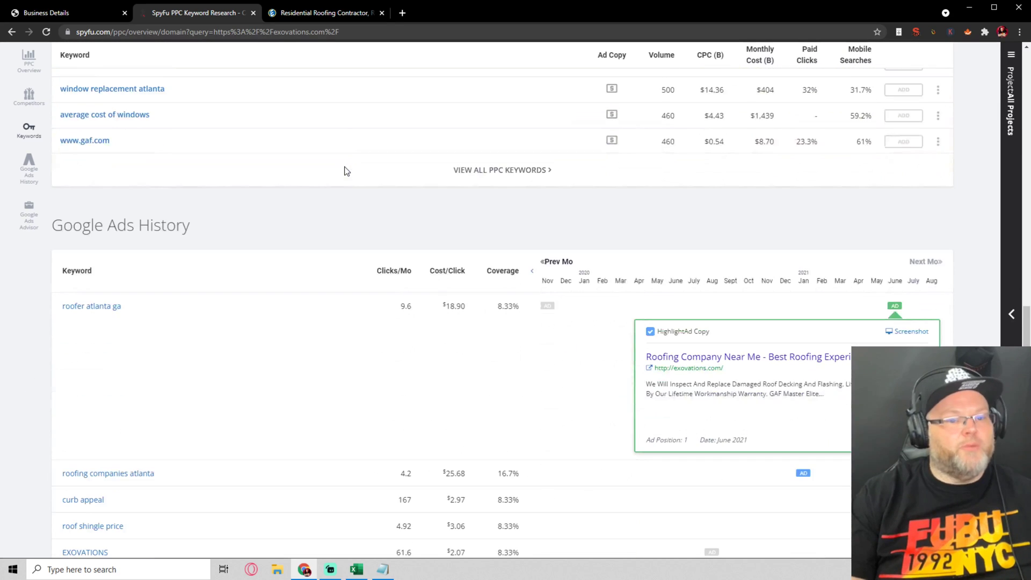
pyautogui.scroll(-3, 344, 174)
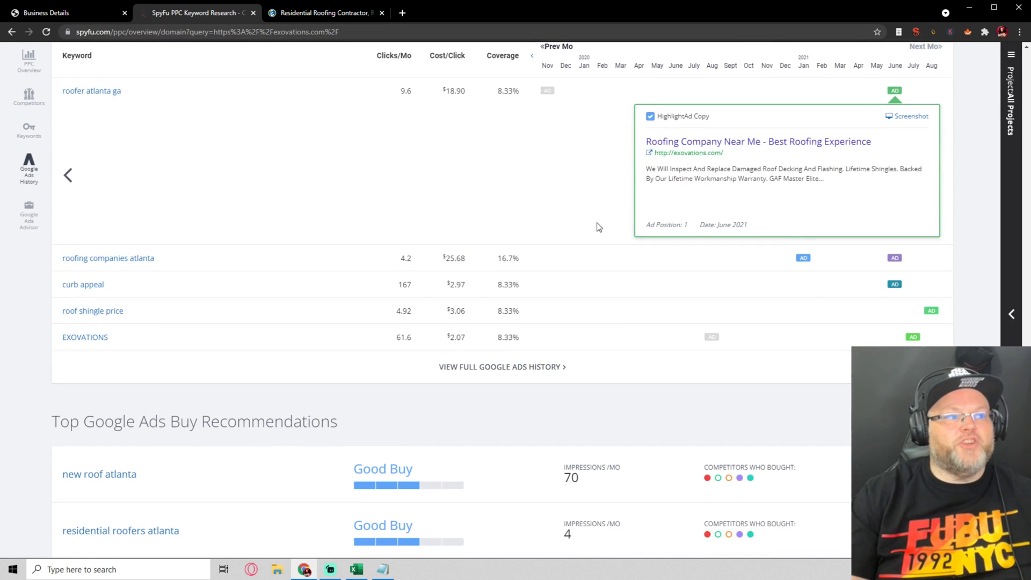
pyautogui.scroll(1, 785, 275)
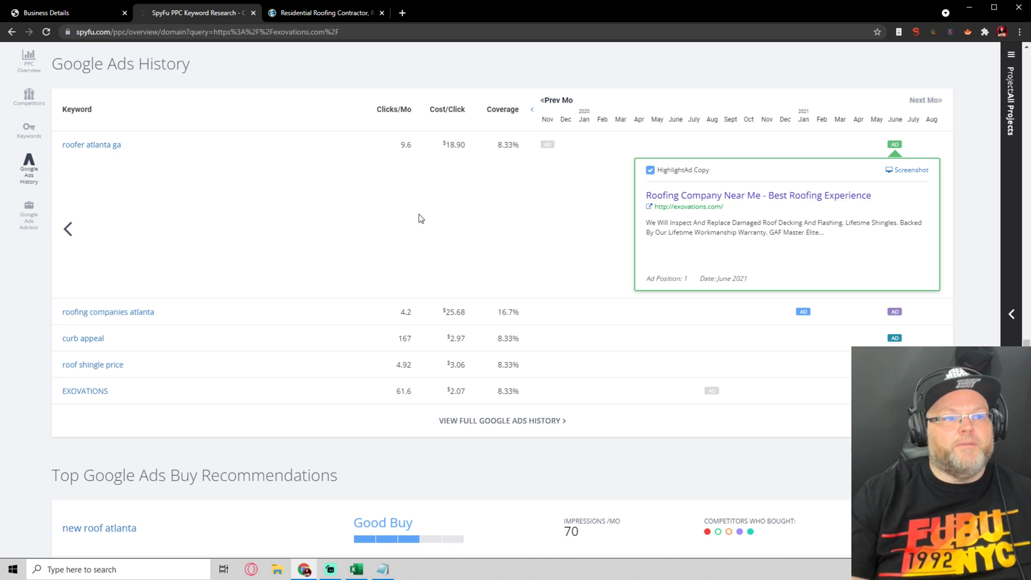
# Scroll down to the buy recommendations, then back up to the Google Ads History
pyautogui.scroll(-6, 472, 281)
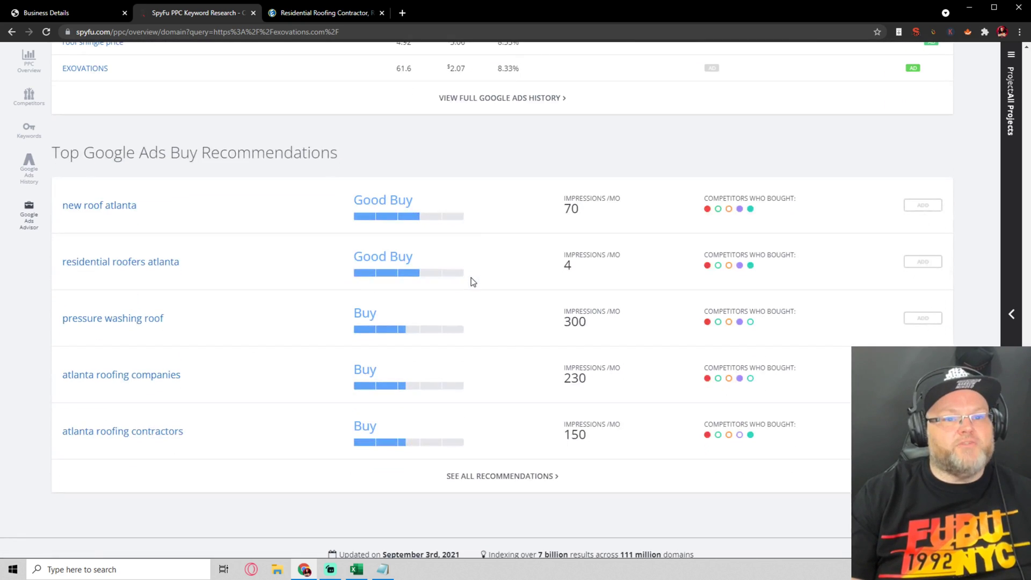
pyautogui.scroll(-3, 472, 282)
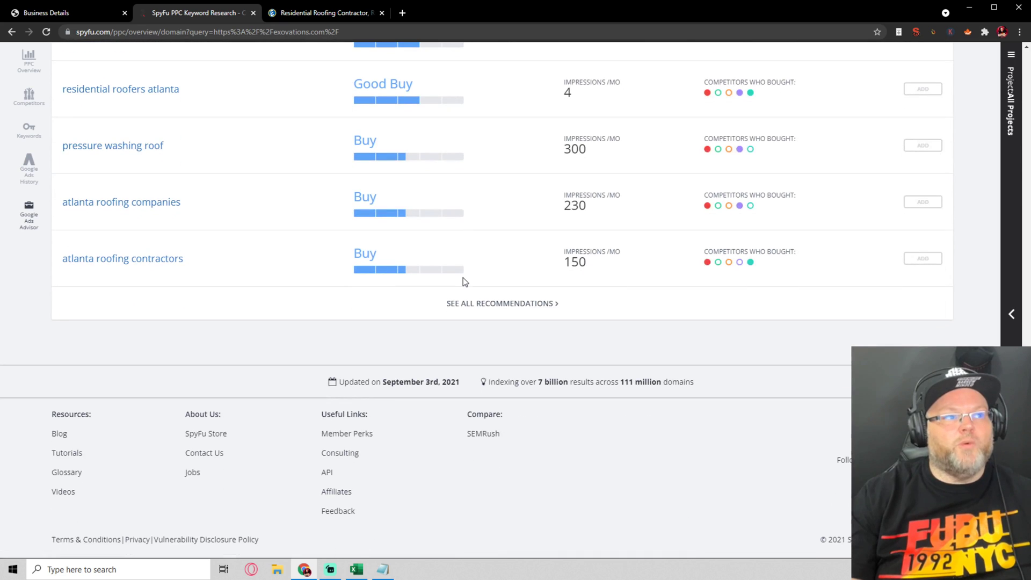
pyautogui.moveTo(477, 277)
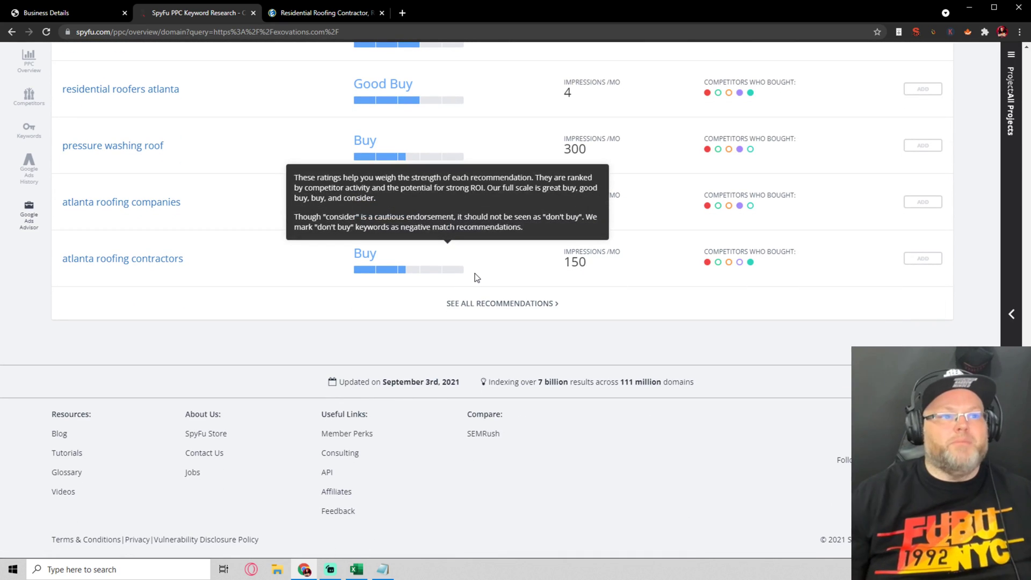
pyautogui.scroll(6, 733, 347)
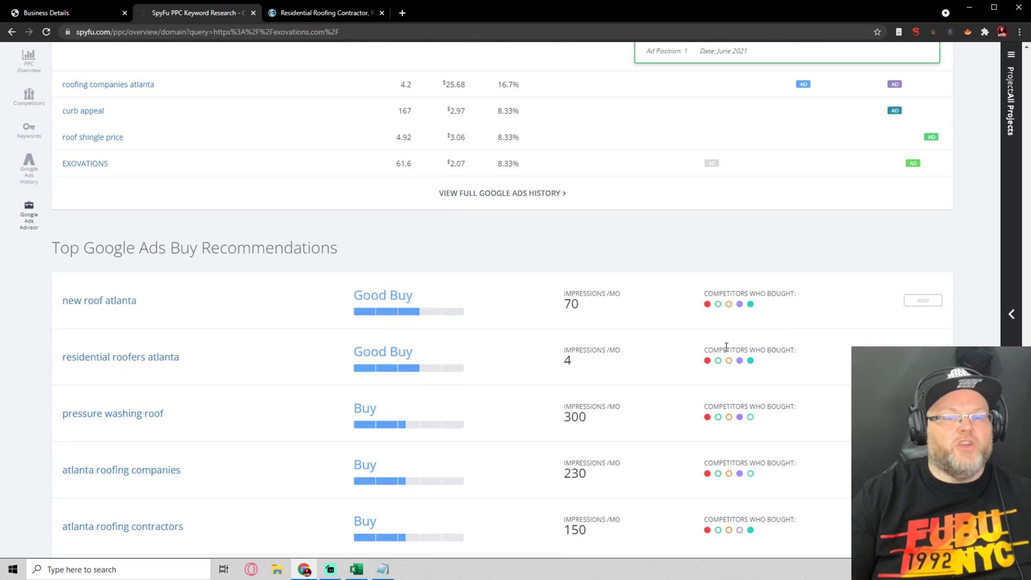
pyautogui.scroll(3, 724, 350)
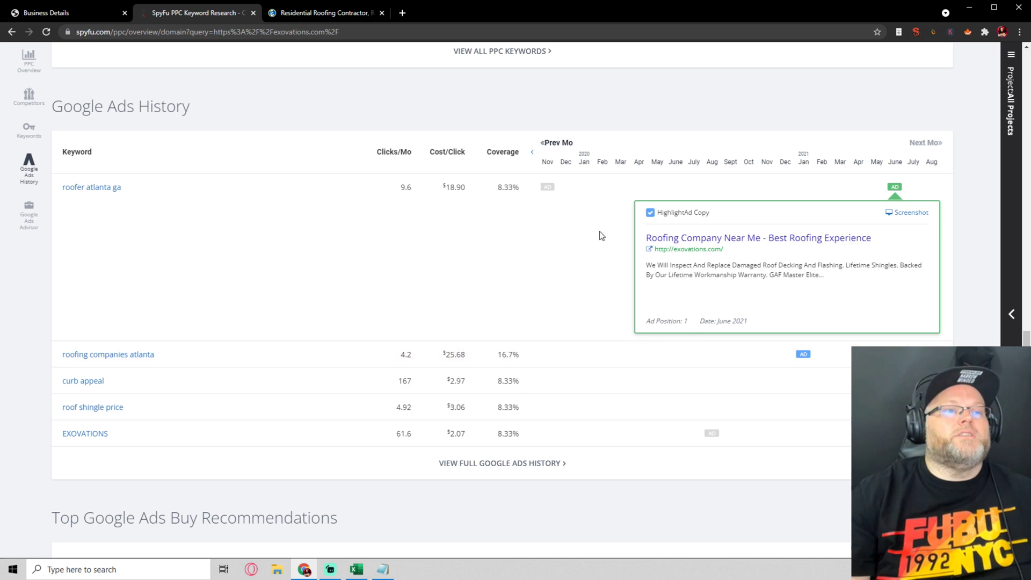
# Load facebook.com in the Exovations tab
pyautogui.click(348, 14)
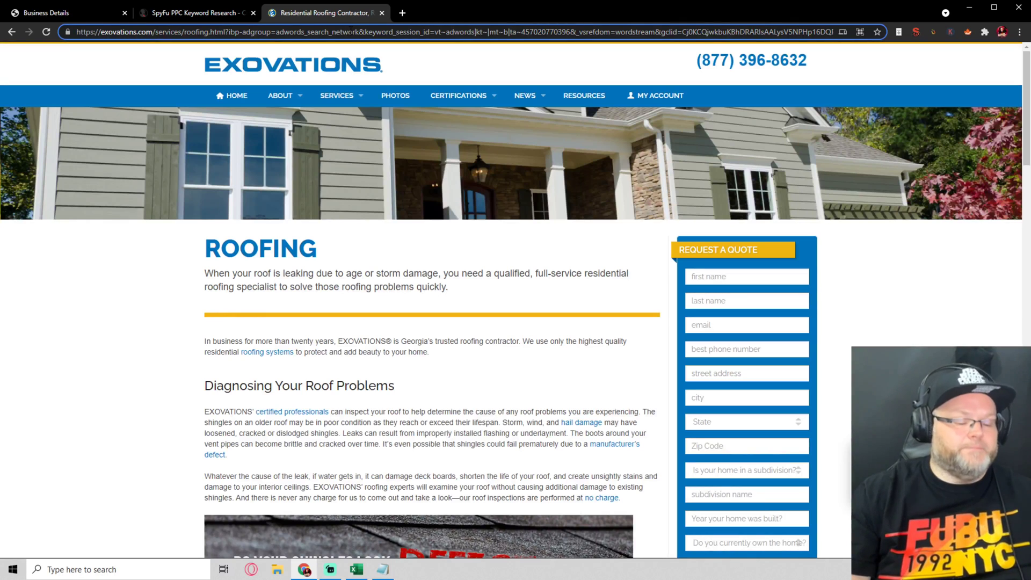
pyautogui.click(348, 32)
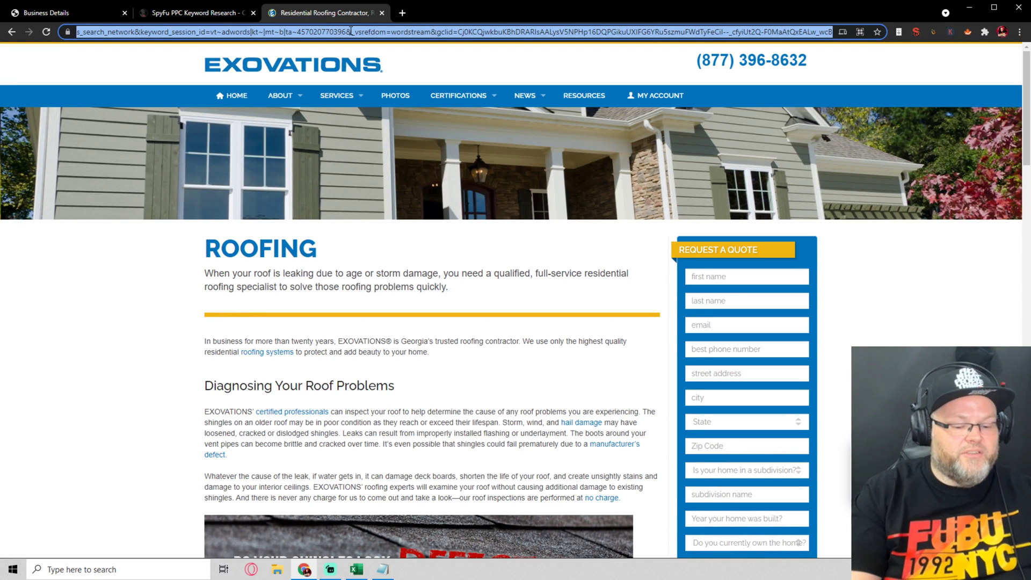
pyautogui.write('fa')
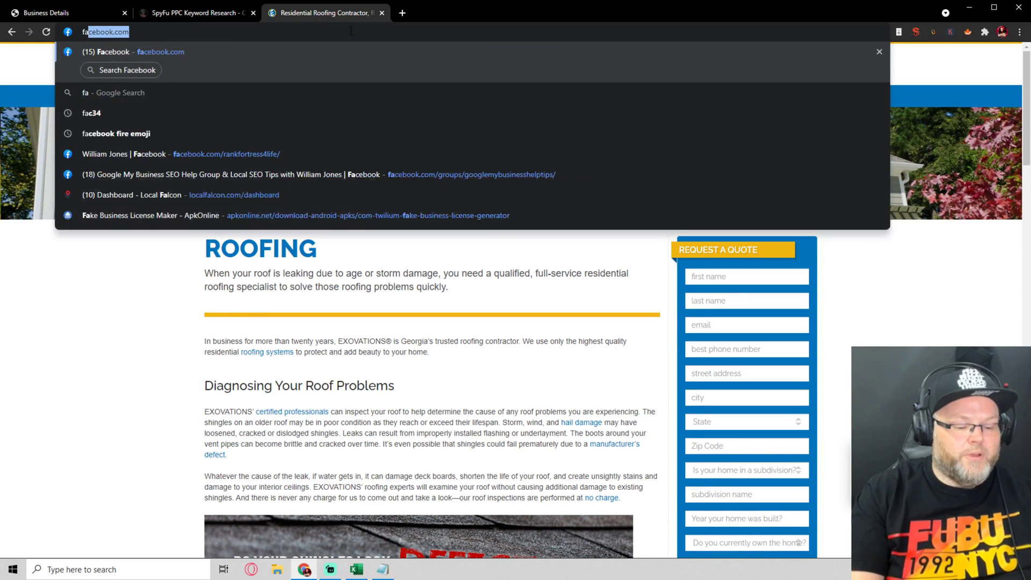
pyautogui.press('Return')
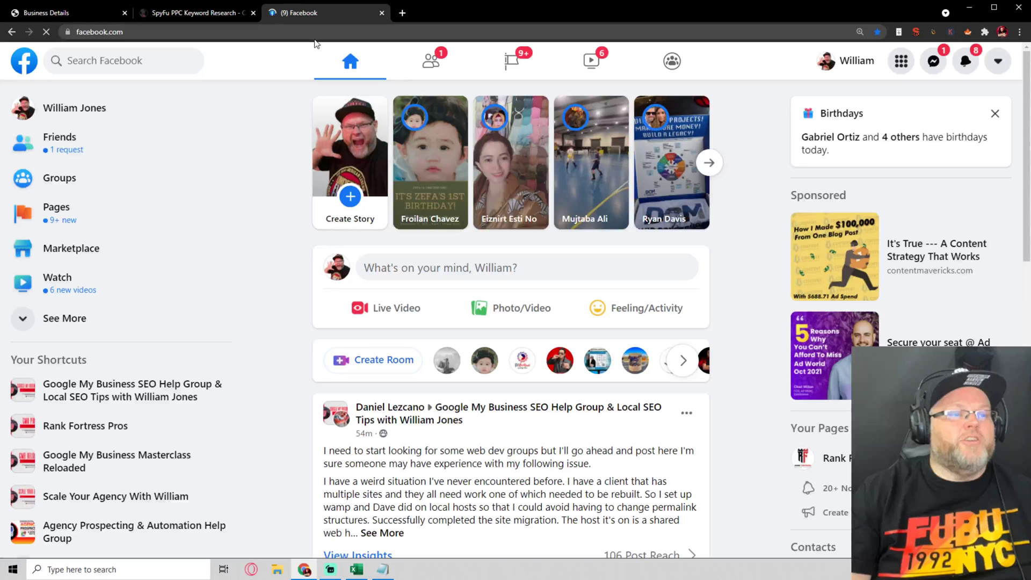
# Delete all entries from the Facebook recent searches list
pyautogui.click(121, 61)
pyautogui.click(194, 128)
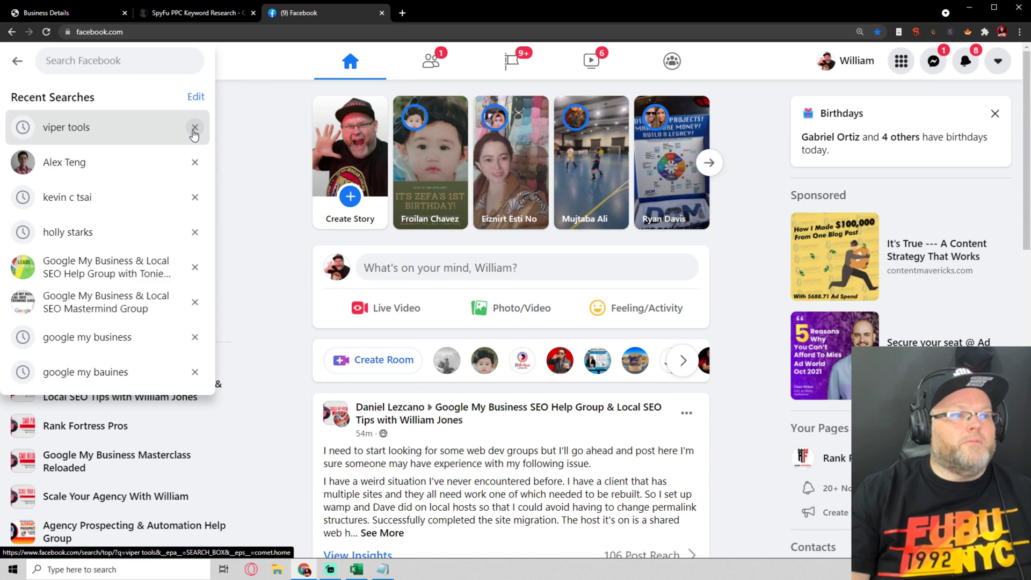
pyautogui.doubleClick(195, 127)
pyautogui.doubleClick(194, 128)
pyautogui.doubleClick(194, 127)
pyautogui.click(195, 127)
pyautogui.doubleClick(195, 128)
pyautogui.doubleClick(195, 127)
pyautogui.doubleClick(193, 131)
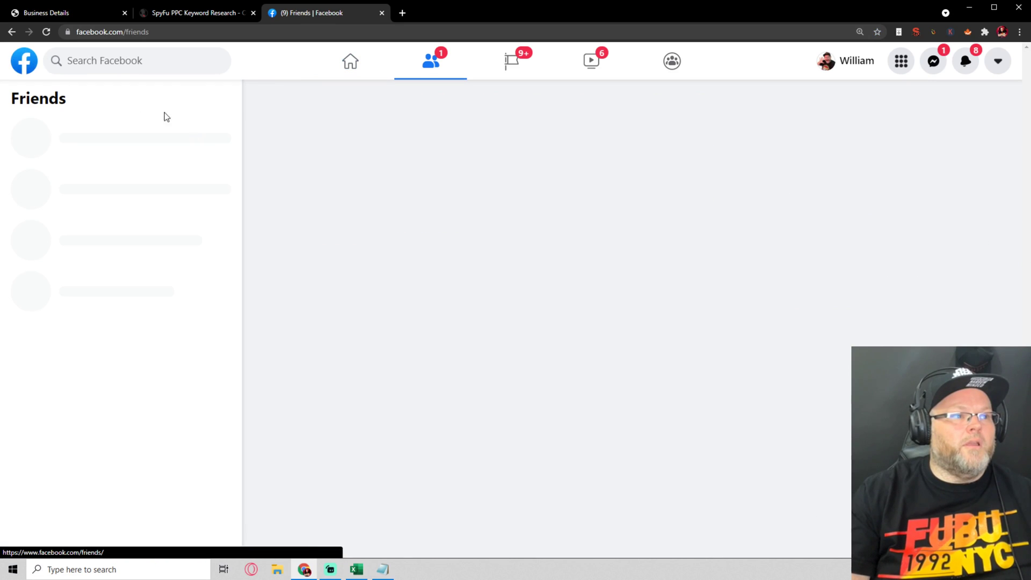
pyautogui.click(23, 61)
# Search Facebook for 'roofer atlanta' and open the Regal Restoration & Consulting, LLC page
pyautogui.click(119, 64)
pyautogui.write('ro')
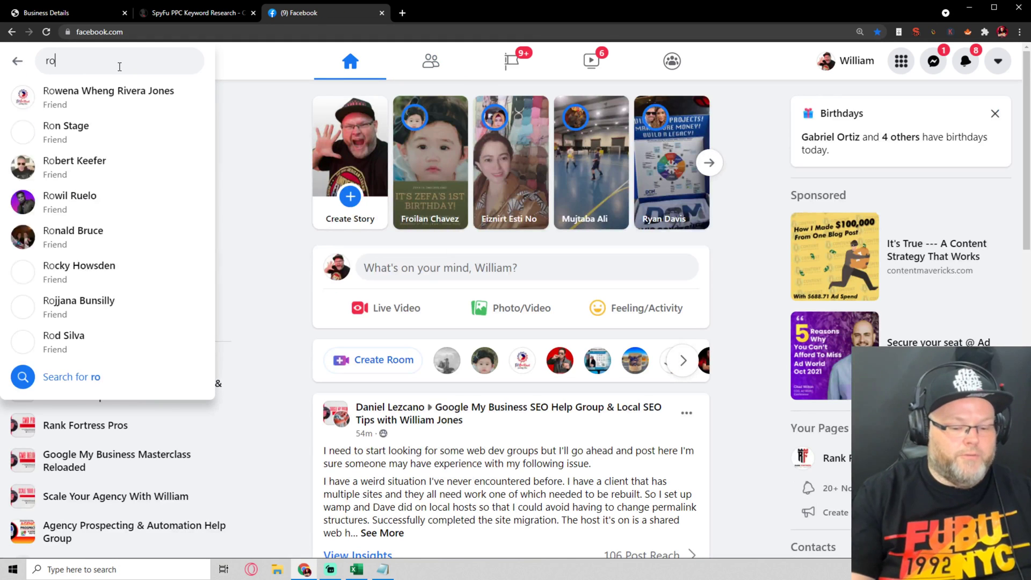
pyautogui.write('ofer atlanta')
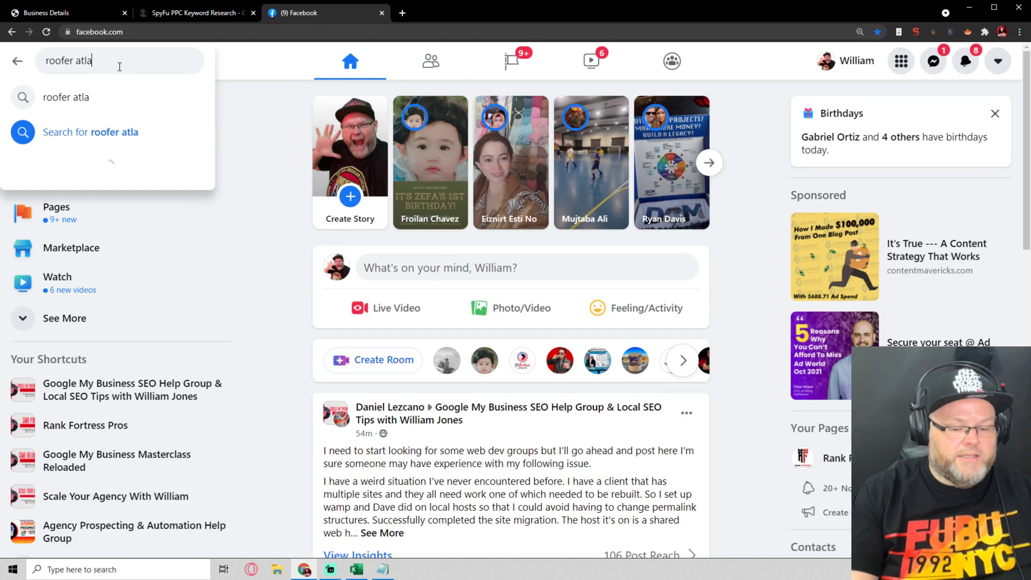
pyautogui.press('Return')
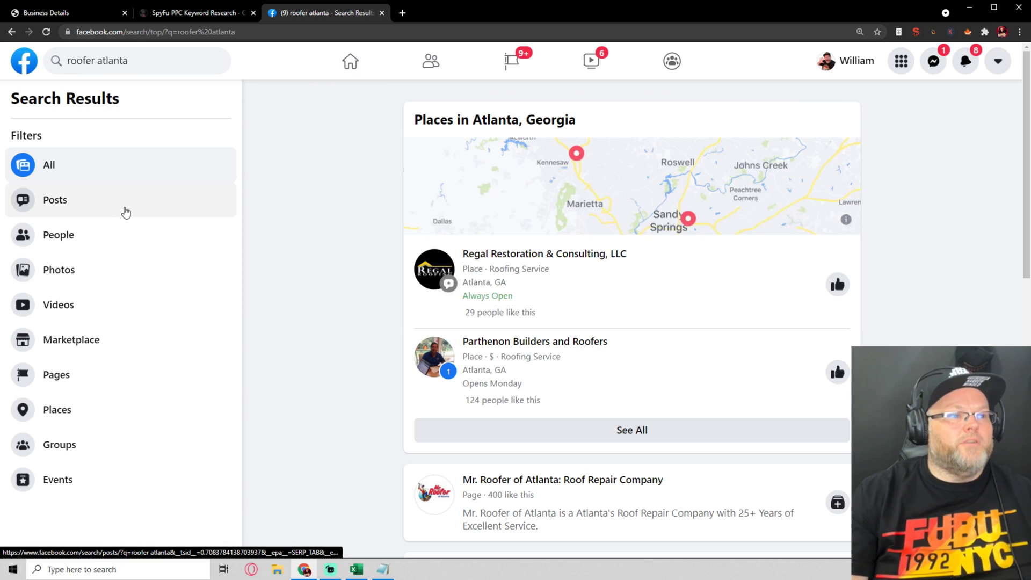
pyautogui.click(549, 254)
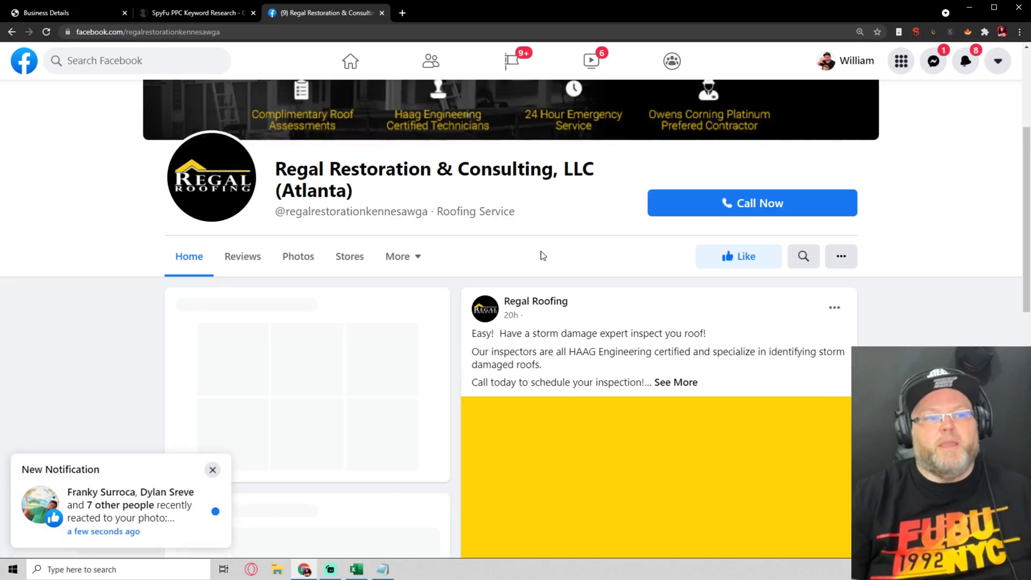
pyautogui.scroll(-2, 507, 241)
pyautogui.scroll(-5, 502, 240)
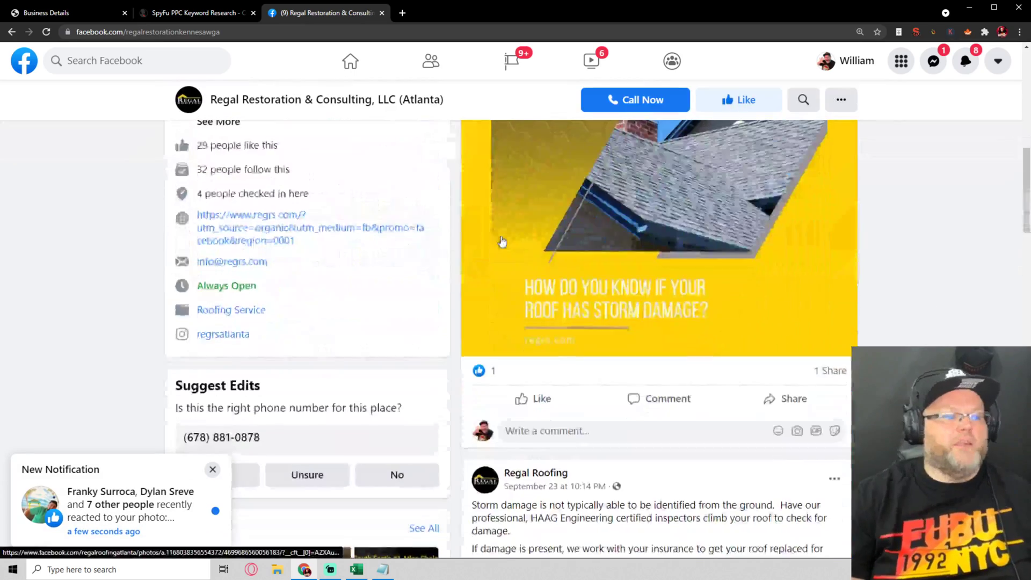
pyautogui.scroll(-7, 496, 238)
pyautogui.scroll(-5, 493, 235)
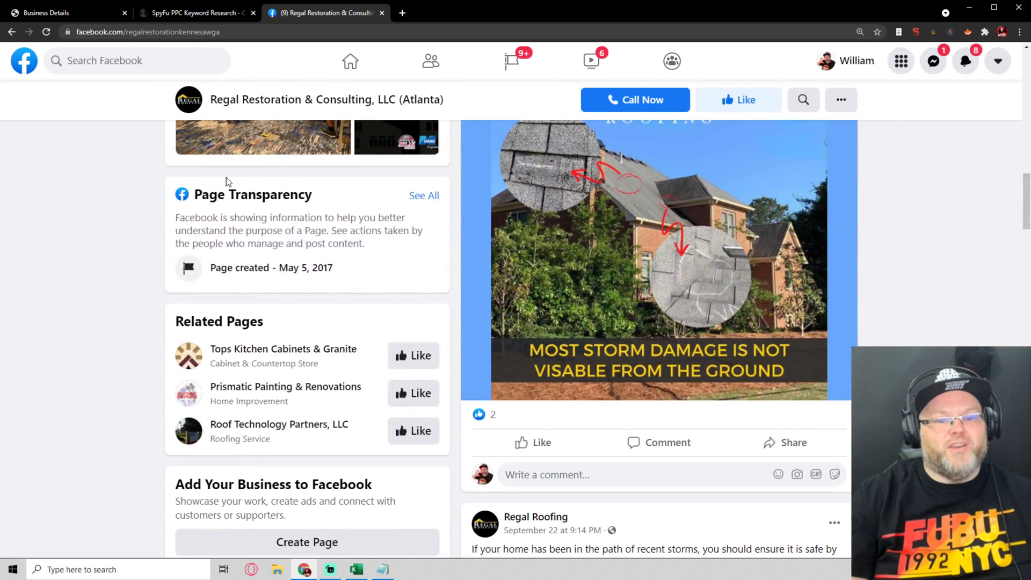
# View Regal Restoration's ads in the Ad Library with country set to All, confirming none run
pyautogui.click(422, 197)
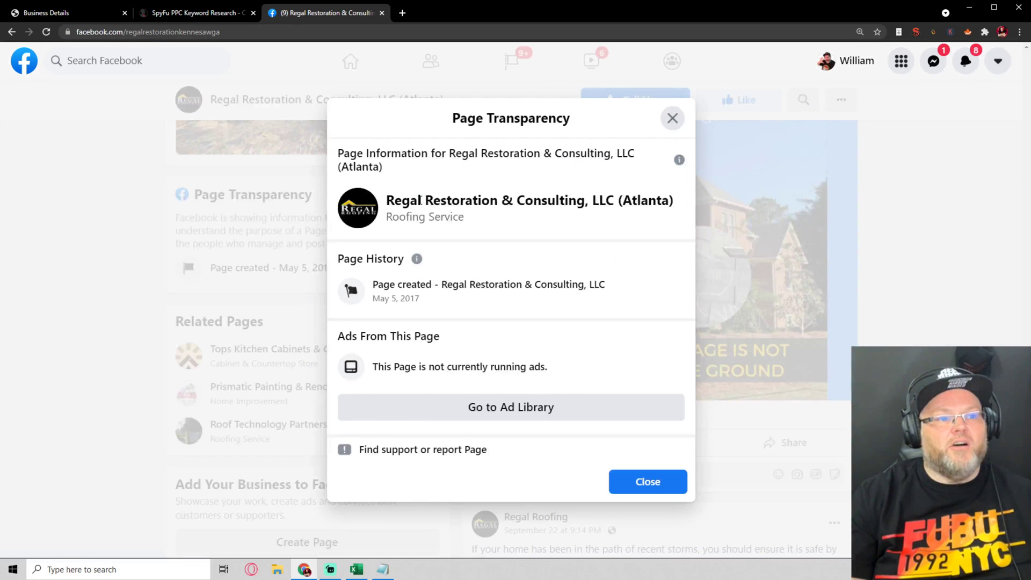
pyautogui.click(504, 408)
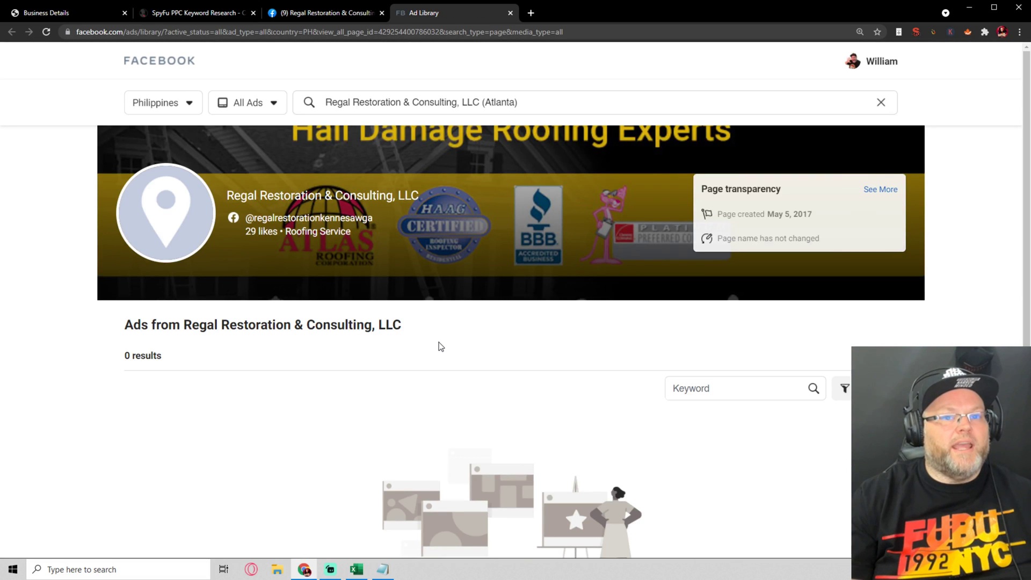
pyautogui.click(187, 110)
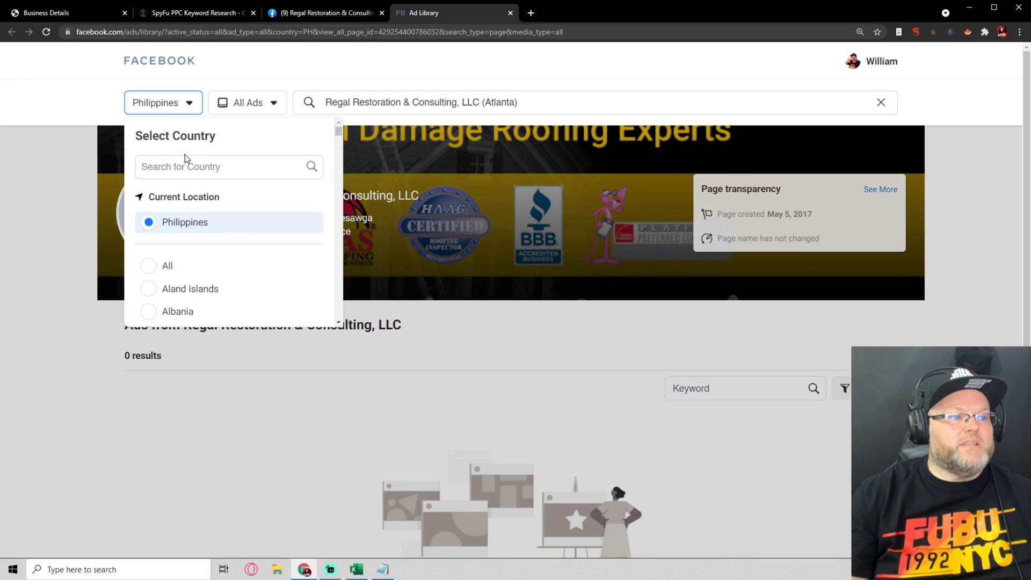
pyautogui.click(150, 266)
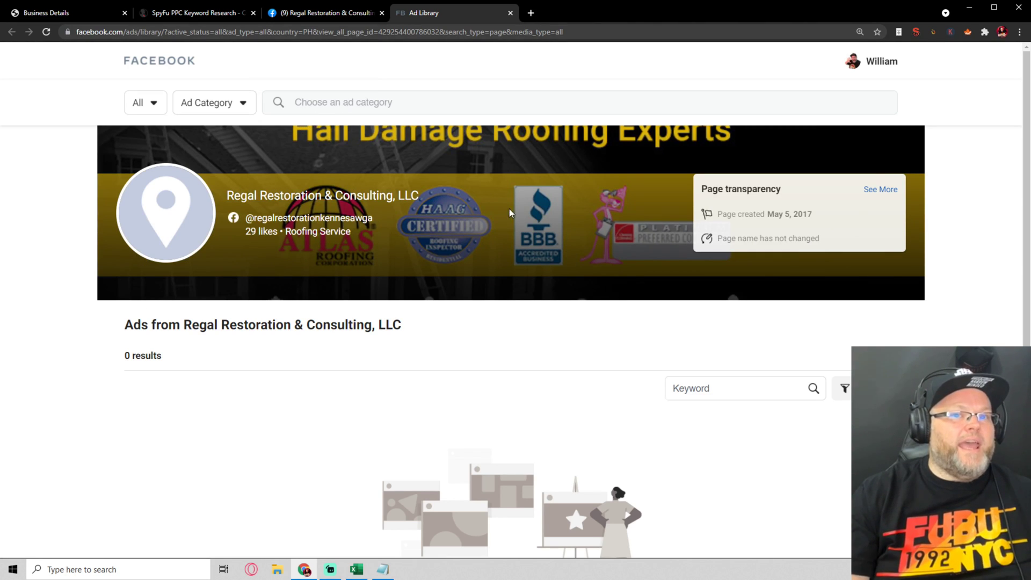
pyautogui.scroll(-4, 669, 414)
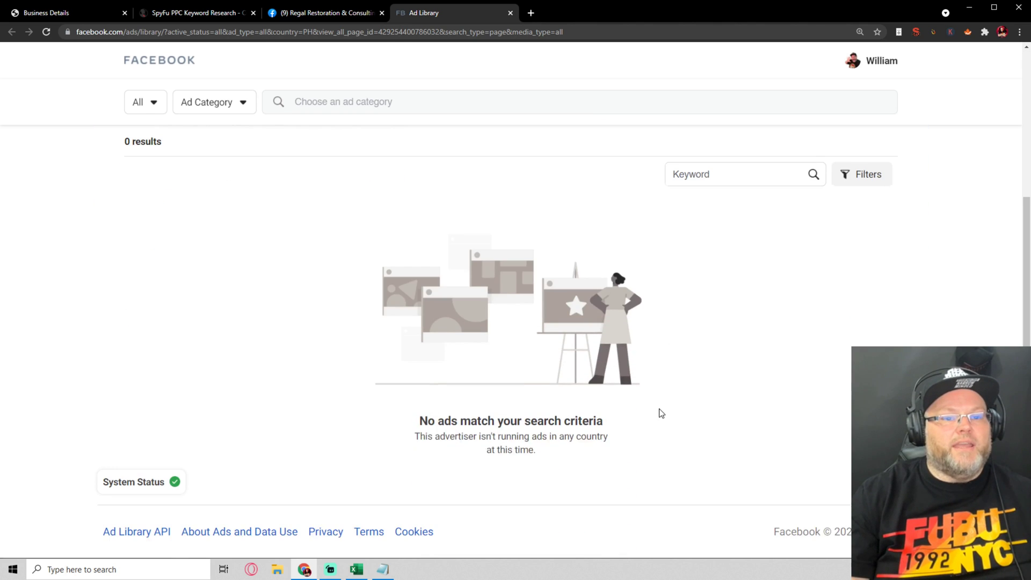
pyautogui.scroll(4, 655, 411)
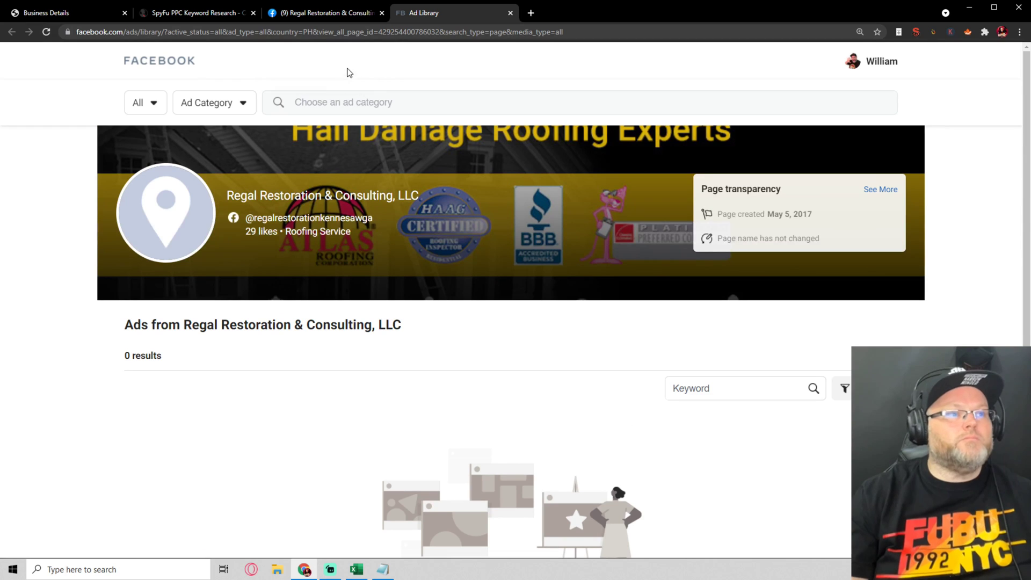
pyautogui.moveTo(166, 31); pyautogui.dragTo(784, 62)
# Return to the main Ad Library page and set the country to United States
pyautogui.press('BackSpace')
pyautogui.press('Return')
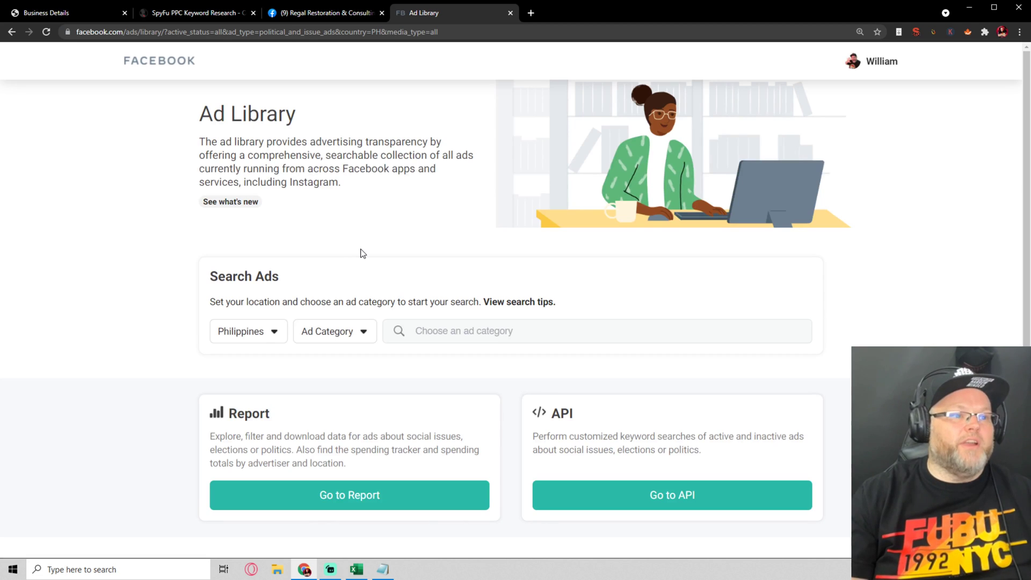
pyautogui.click(270, 330)
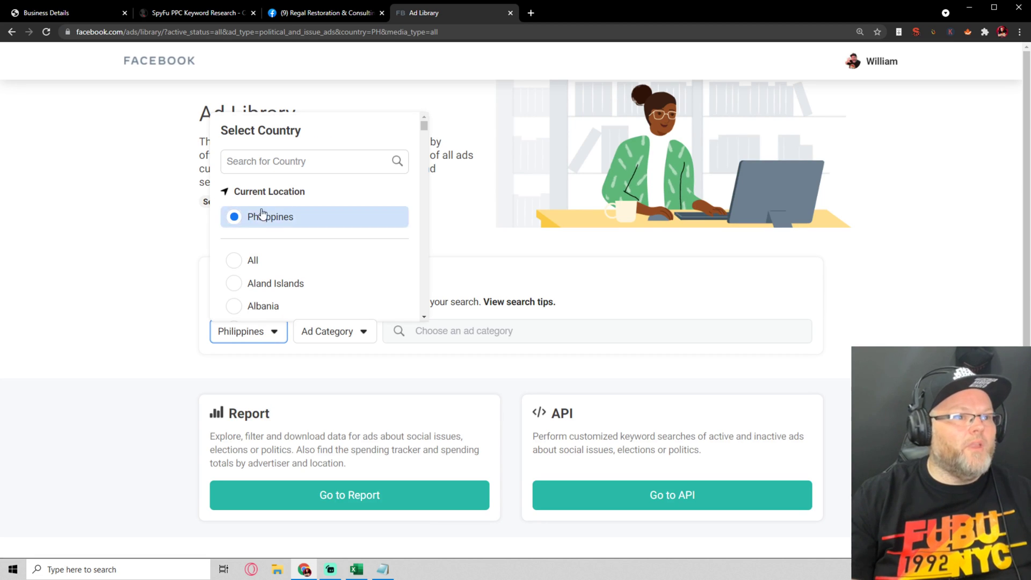
pyautogui.click(276, 161)
pyautogui.write('un')
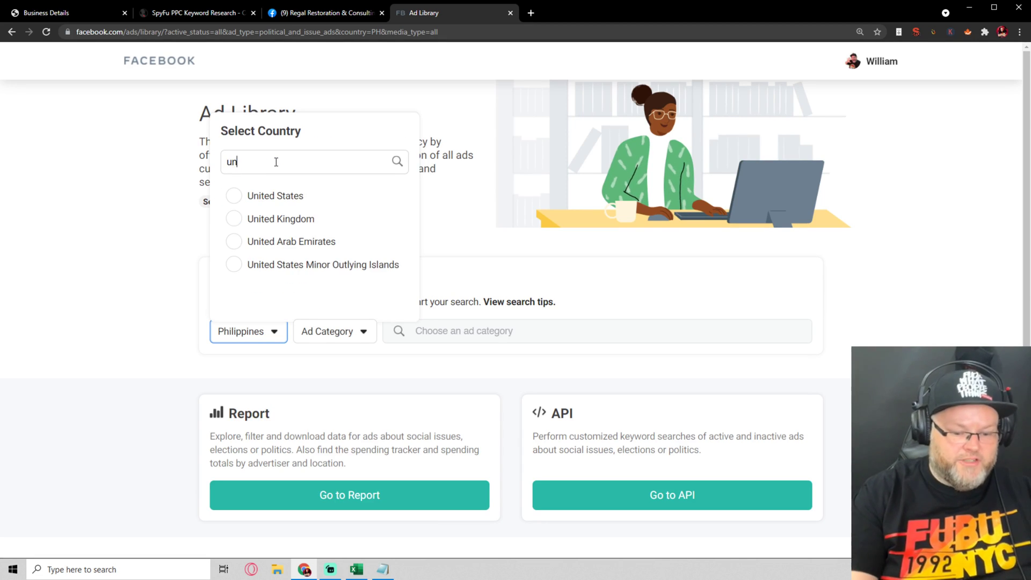
pyautogui.write('ited')
pyautogui.click(291, 198)
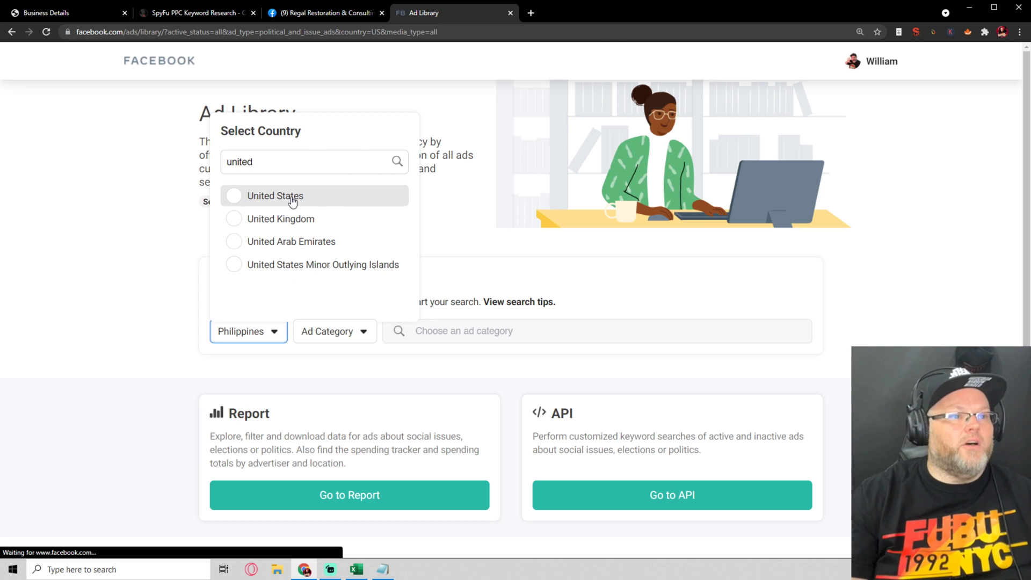
# Set Ad Category to All Ads, search 'roofer' and pick Guyette Roofing and Construction
pyautogui.click(576, 336)
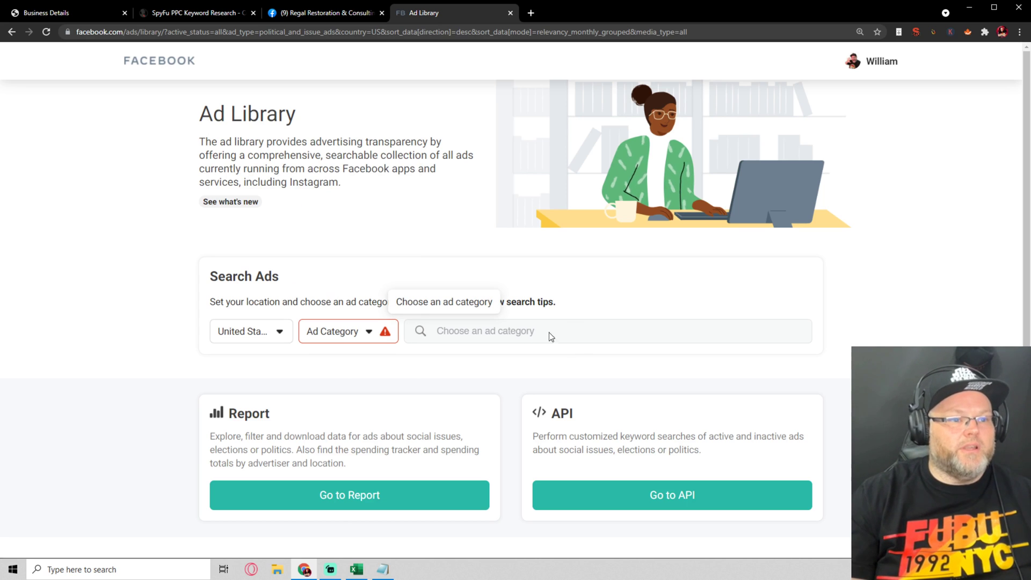
pyautogui.click(367, 331)
pyautogui.click(356, 394)
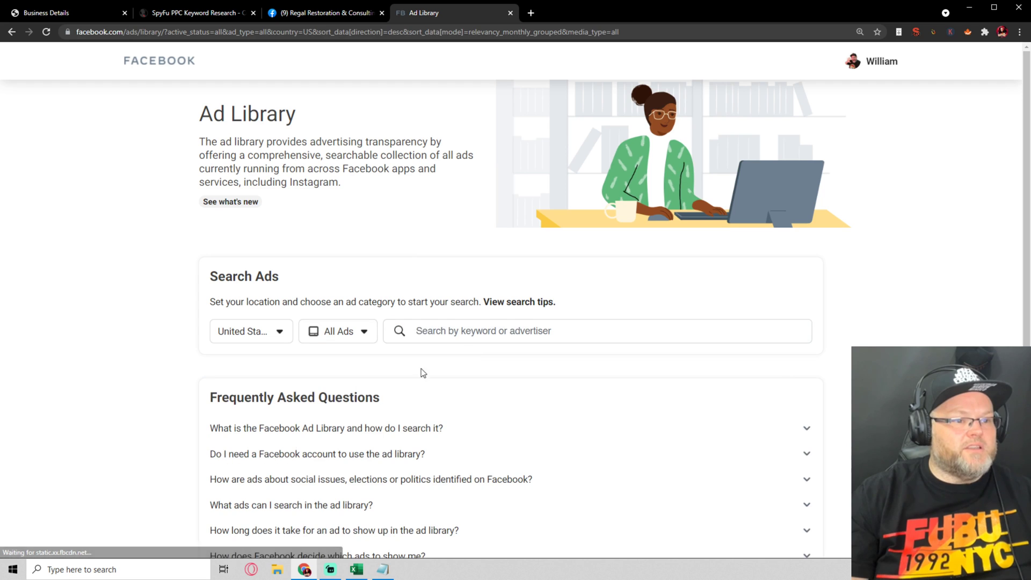
pyautogui.click(502, 329)
pyautogui.write('roo')
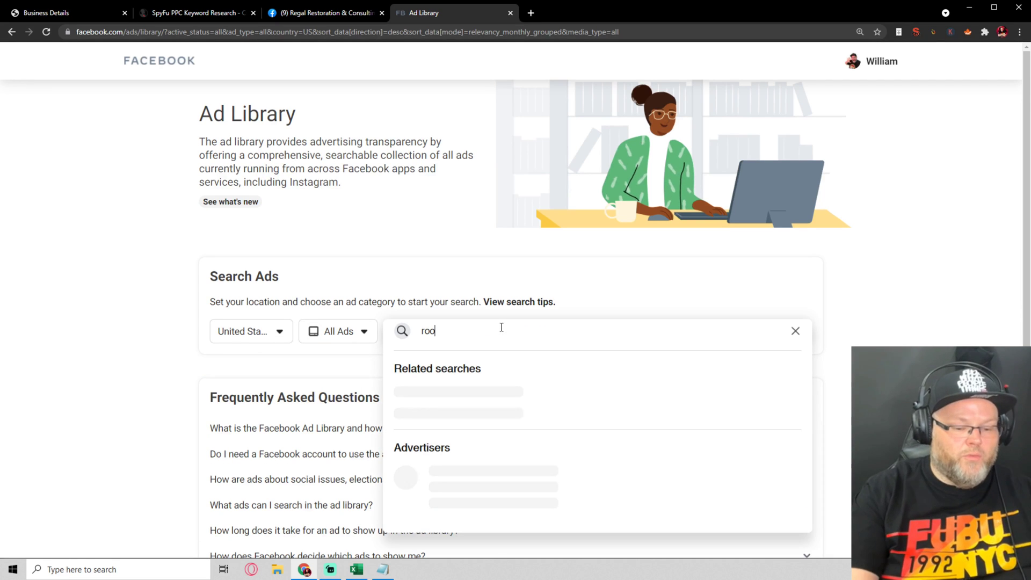
pyautogui.write('fer')
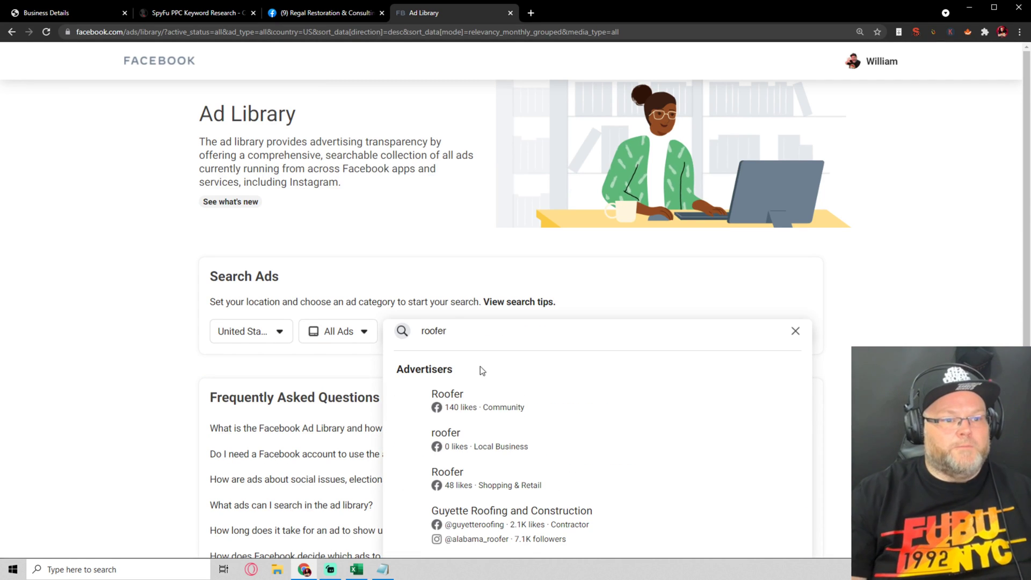
pyautogui.click(491, 527)
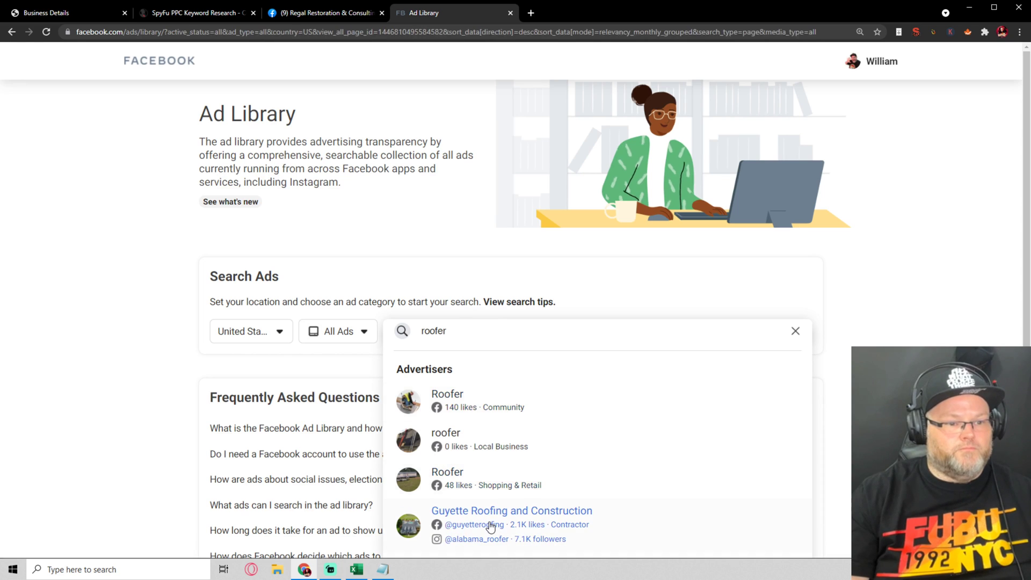
pyautogui.scroll(-4, 409, 426)
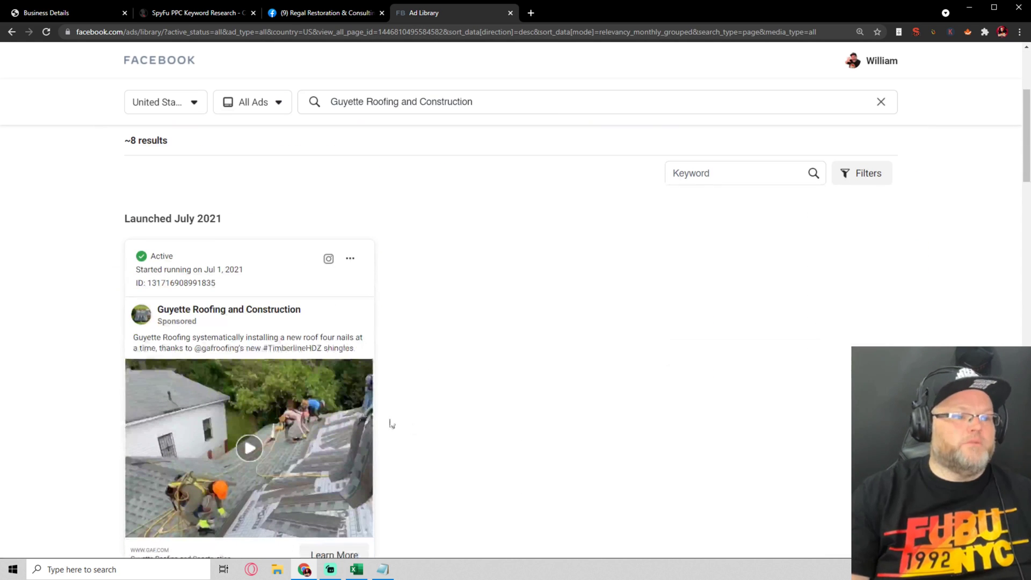
pyautogui.scroll(-1, 332, 392)
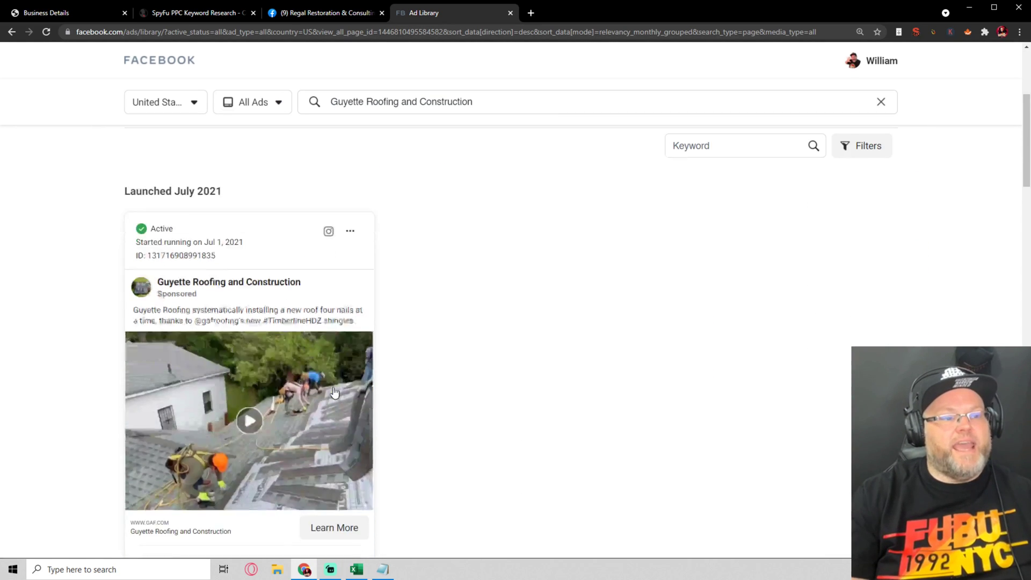
pyautogui.scroll(-2, 334, 392)
pyautogui.scroll(3, 313, 312)
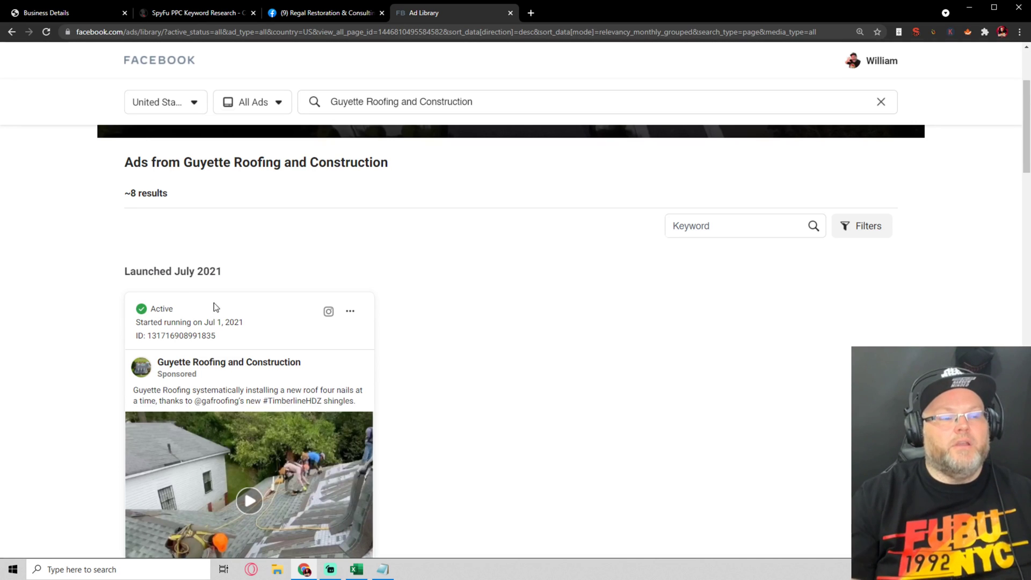
pyautogui.scroll(-4, 215, 307)
pyautogui.scroll(-6, 216, 310)
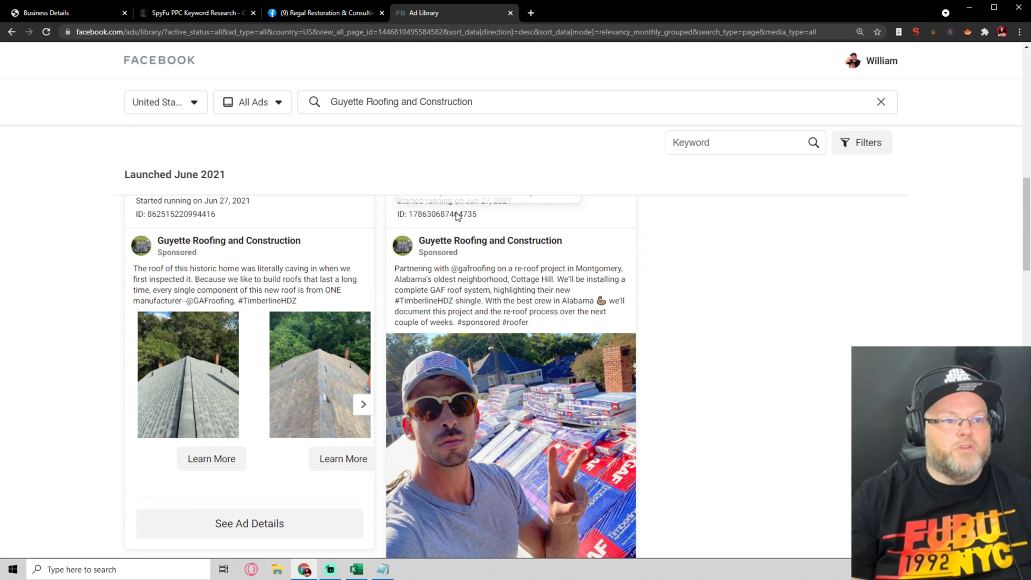
pyautogui.moveTo(478, 267)
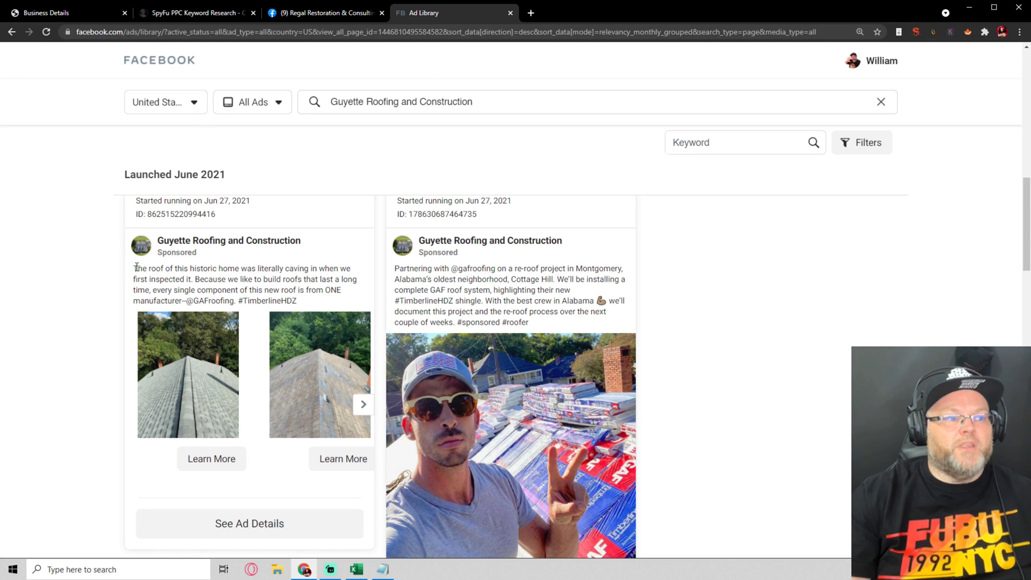
pyautogui.moveTo(134, 268); pyautogui.dragTo(325, 301)
pyautogui.click(326, 302)
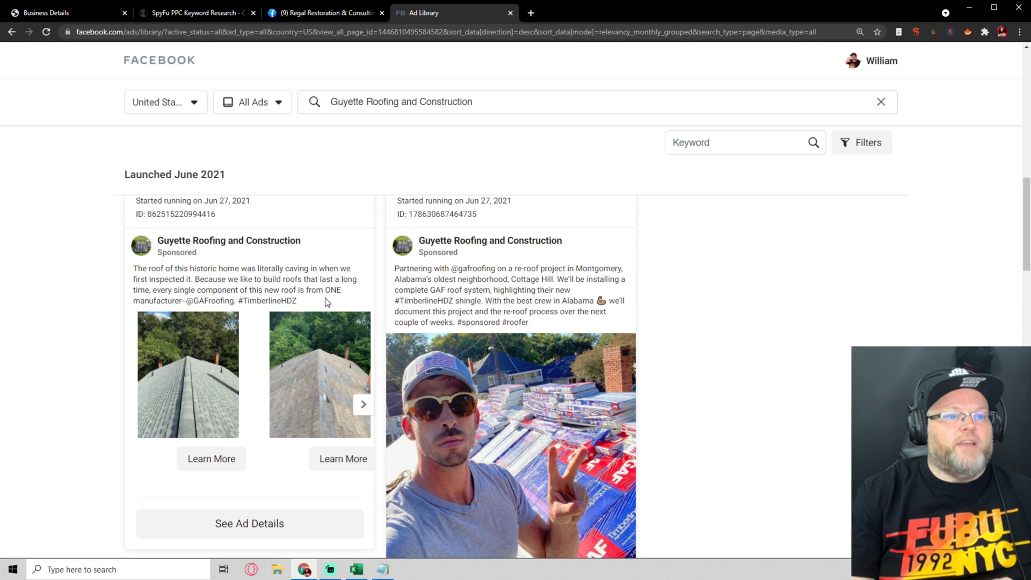
# Cycle through the SpyFu, Regal Restoration Facebook and Guyette Roofing ad tabs, ending on the Business details form
pyautogui.click(193, 14)
pyautogui.scroll(12, 403, 319)
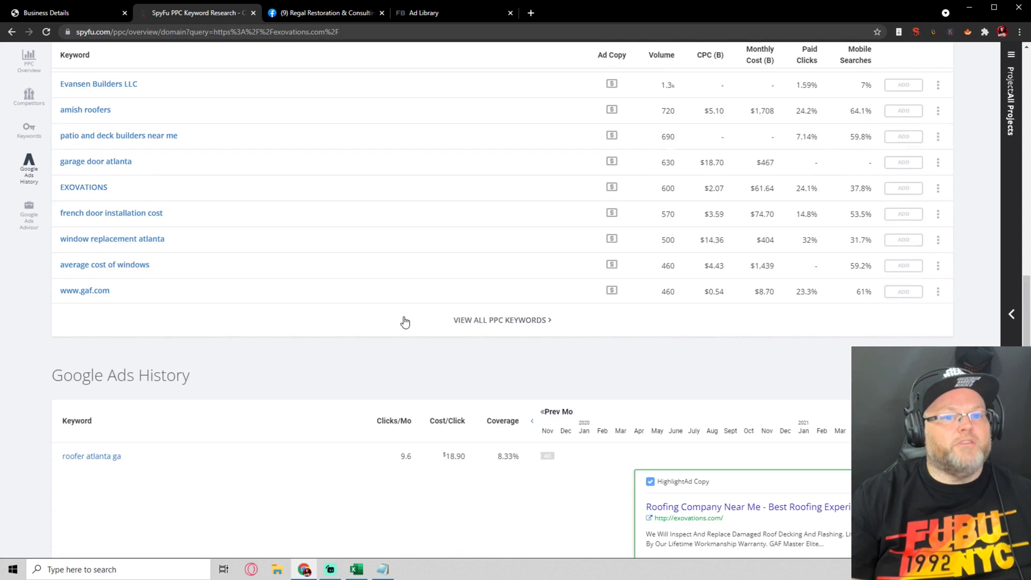
pyautogui.scroll(12, 402, 319)
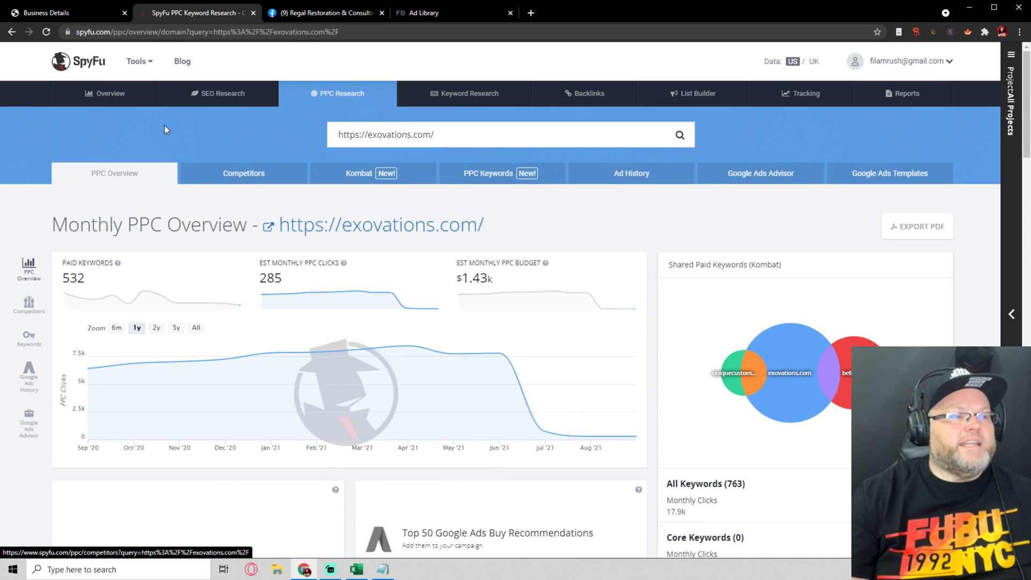
pyautogui.click(60, 11)
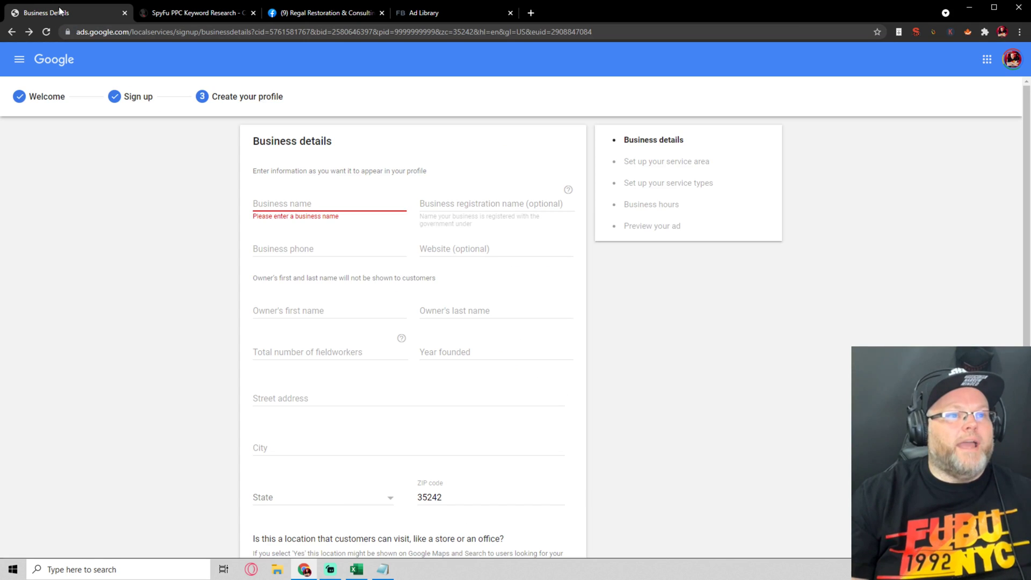
pyautogui.click(198, 12)
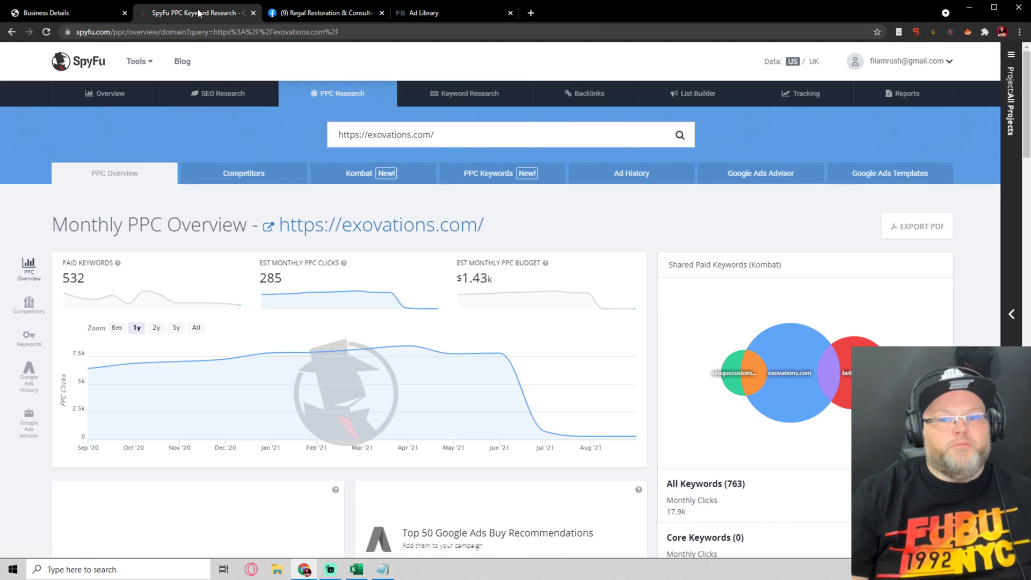
pyautogui.click(329, 13)
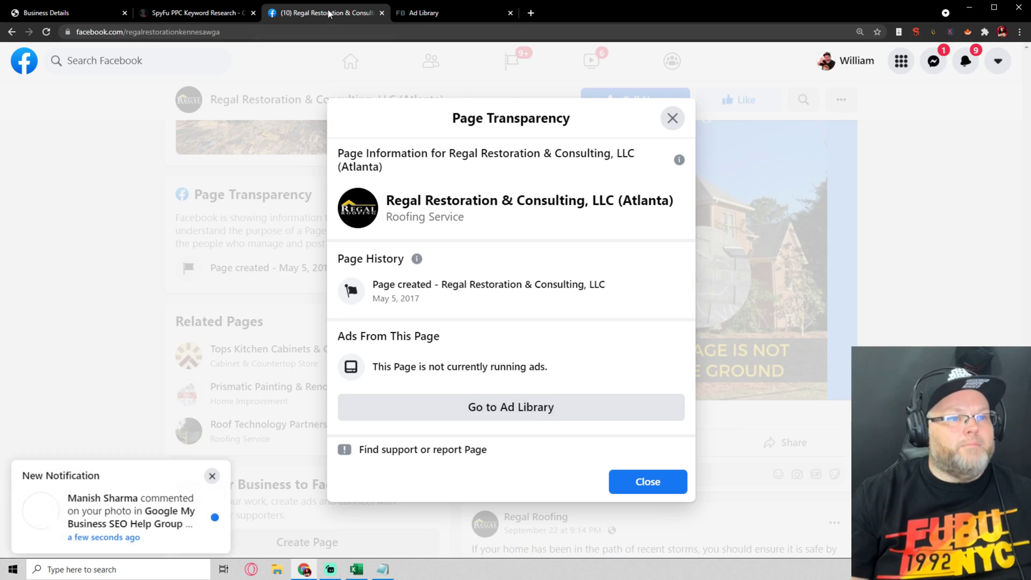
pyautogui.click(442, 7)
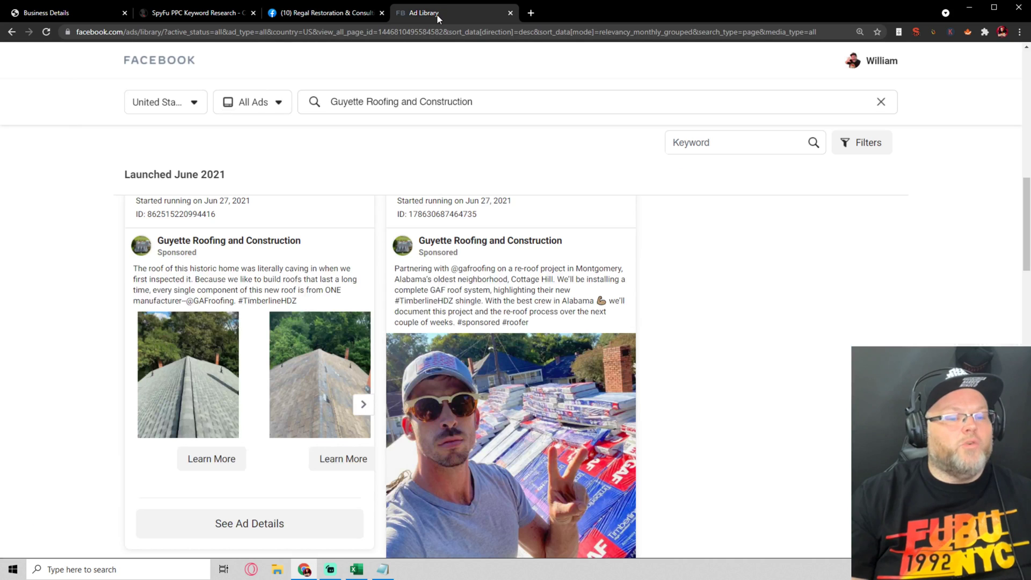
pyautogui.click(206, 15)
pyautogui.click(315, 16)
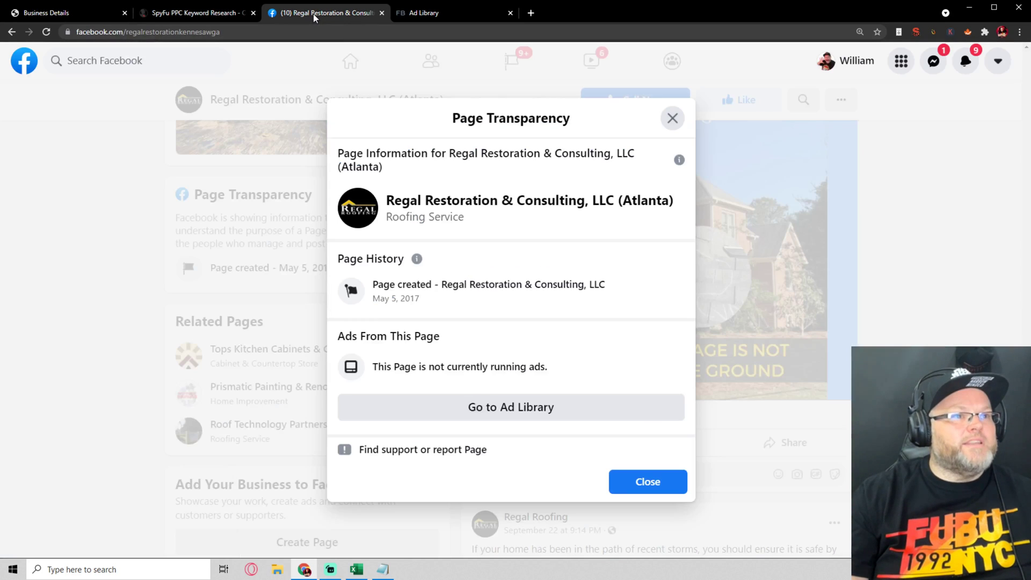
pyautogui.click(60, 15)
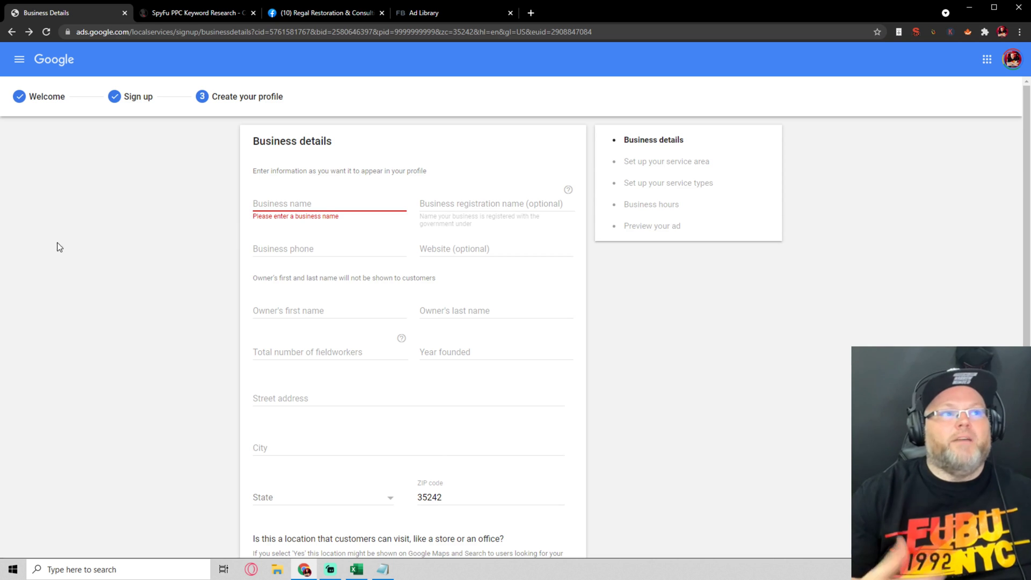
# Load the Google homepage from the address bar
pyautogui.click(176, 31)
pyautogui.write('google')
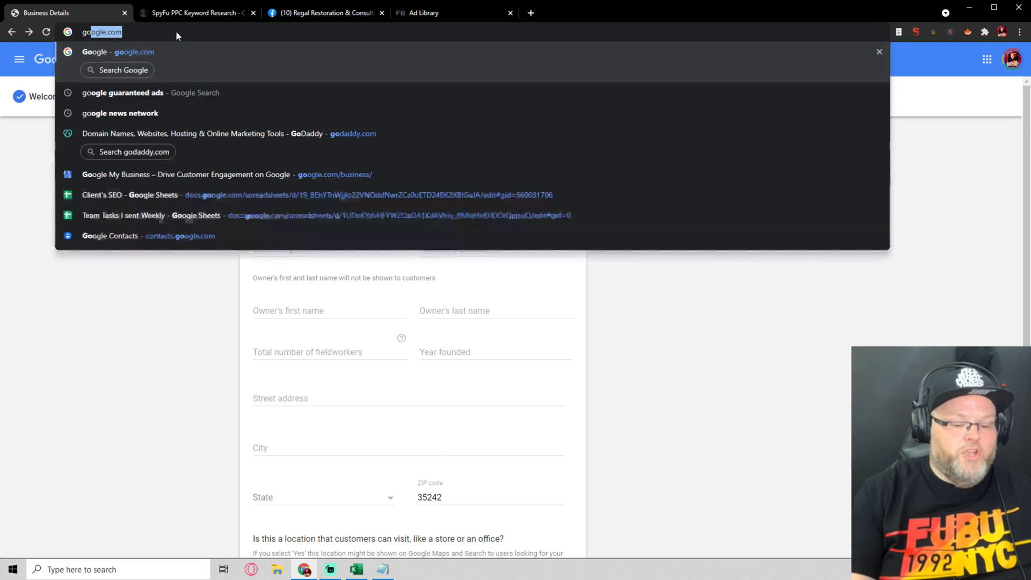
pyautogui.press('Return')
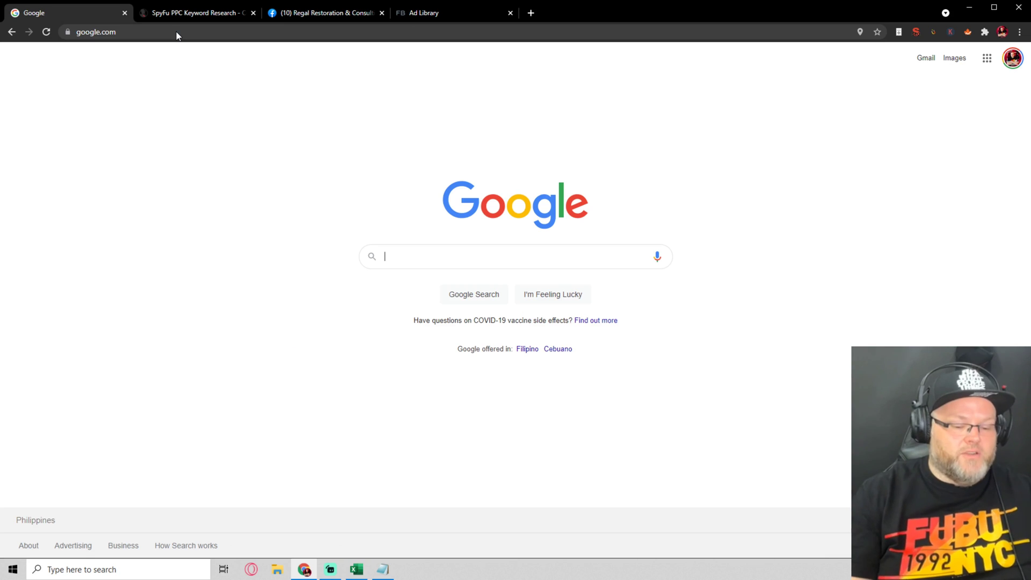
# Search Google for 'roofer atlanta' using the suggested query
pyautogui.write('rooger')
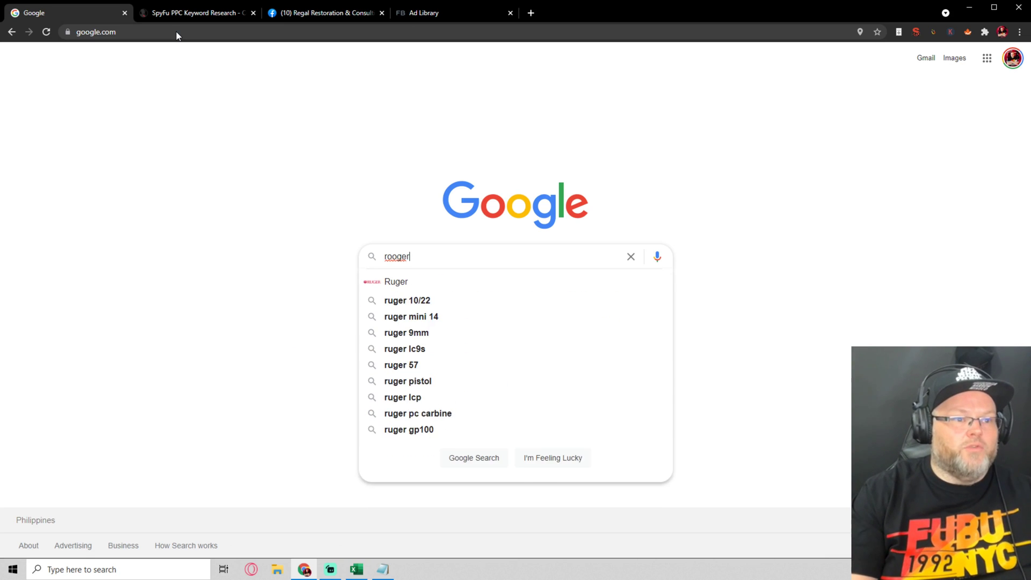
pyautogui.press('BackSpace')
pyautogui.press('BackSpace')
pyautogui.press('BackSpace')
pyautogui.press('BackSpace')
pyautogui.press('Down')
pyautogui.press('Down')
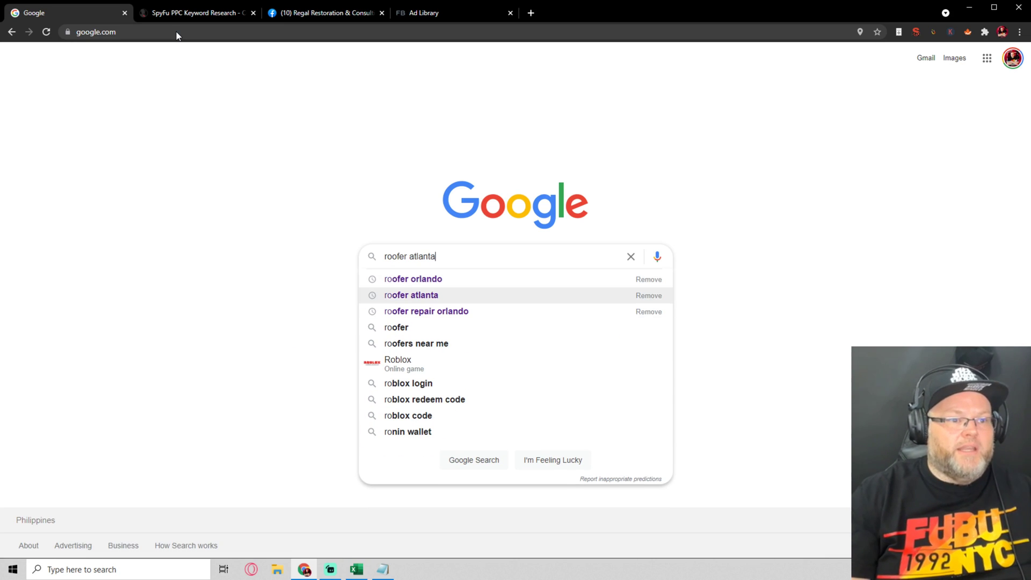
pyautogui.press('Return')
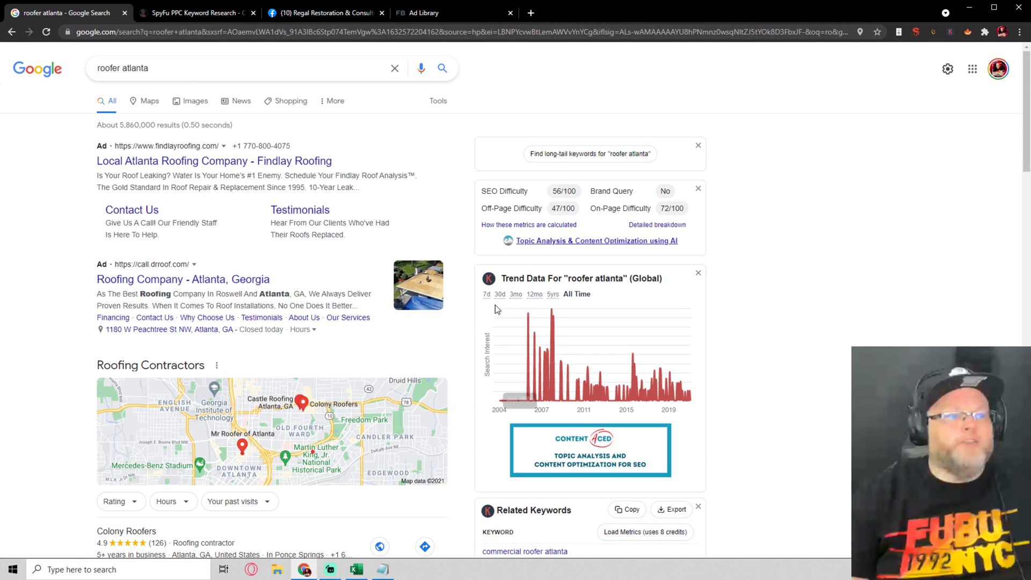
pyautogui.scroll(-6, 205, 287)
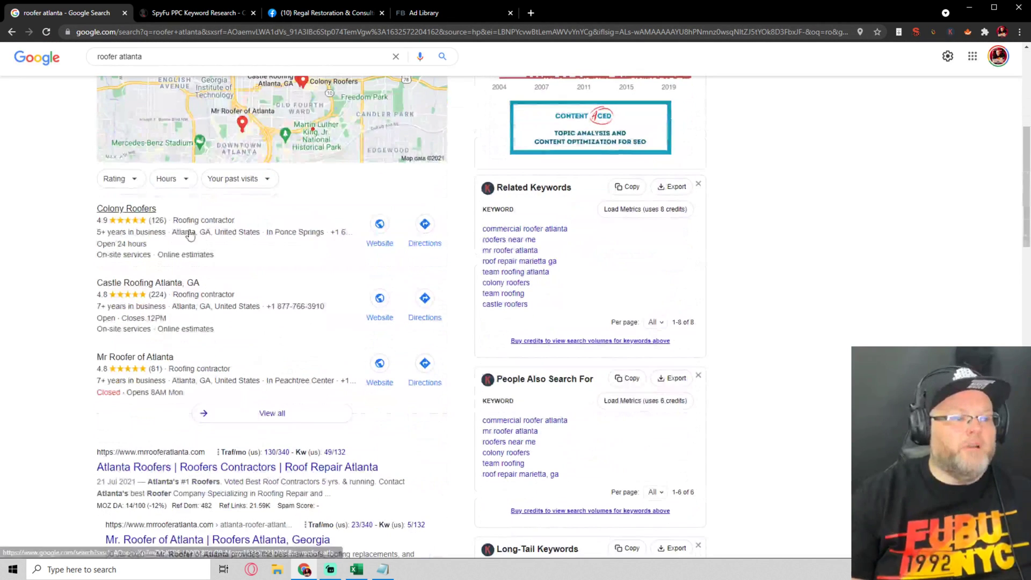
pyautogui.scroll(-6, 376, 247)
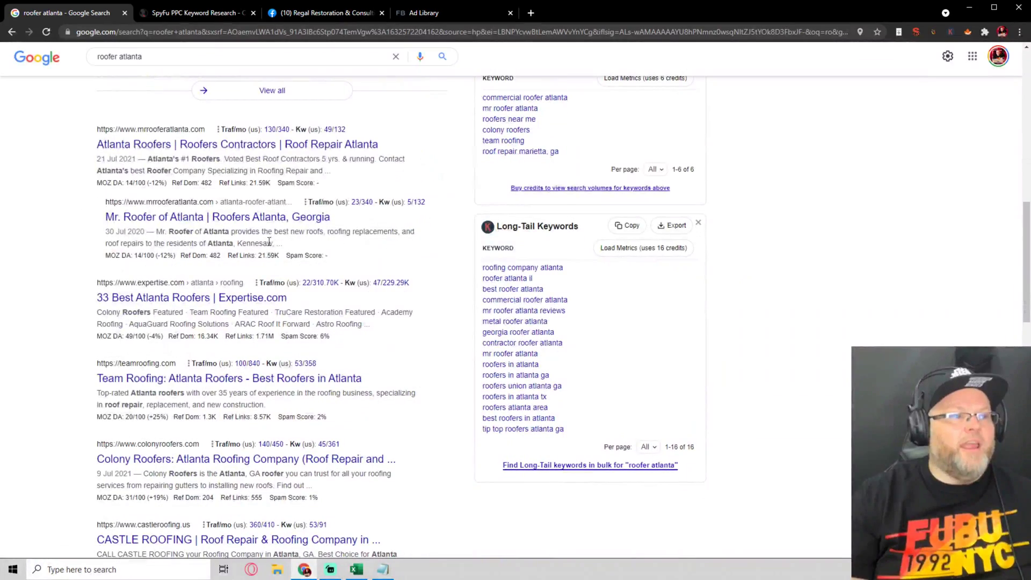
pyautogui.scroll(3, 260, 470)
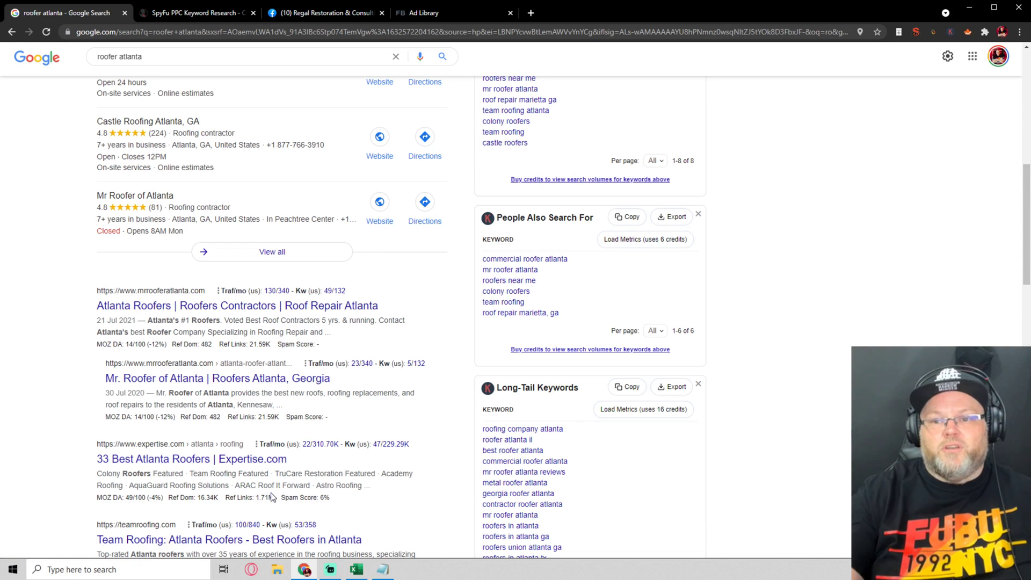
pyautogui.moveTo(270, 494)
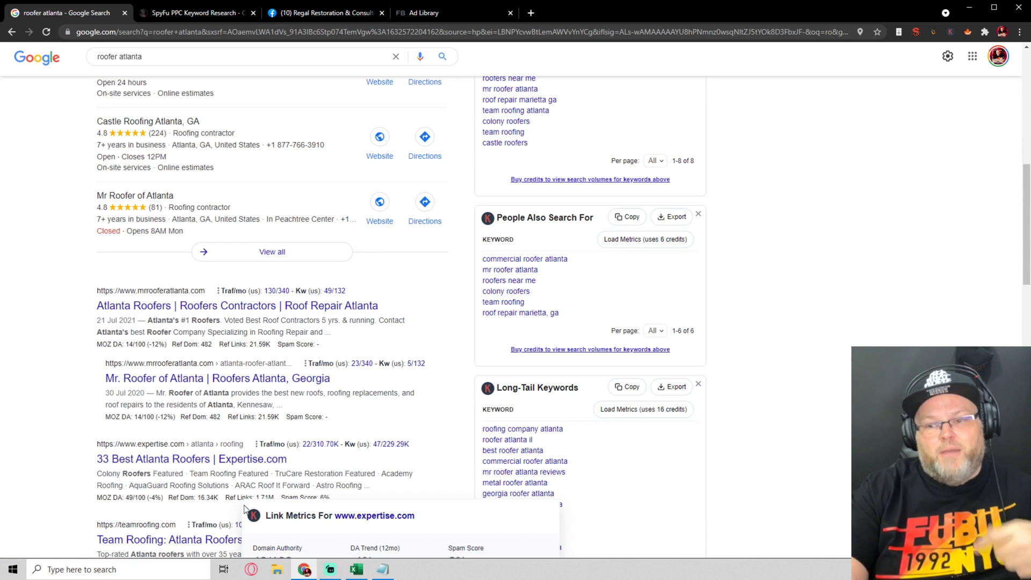